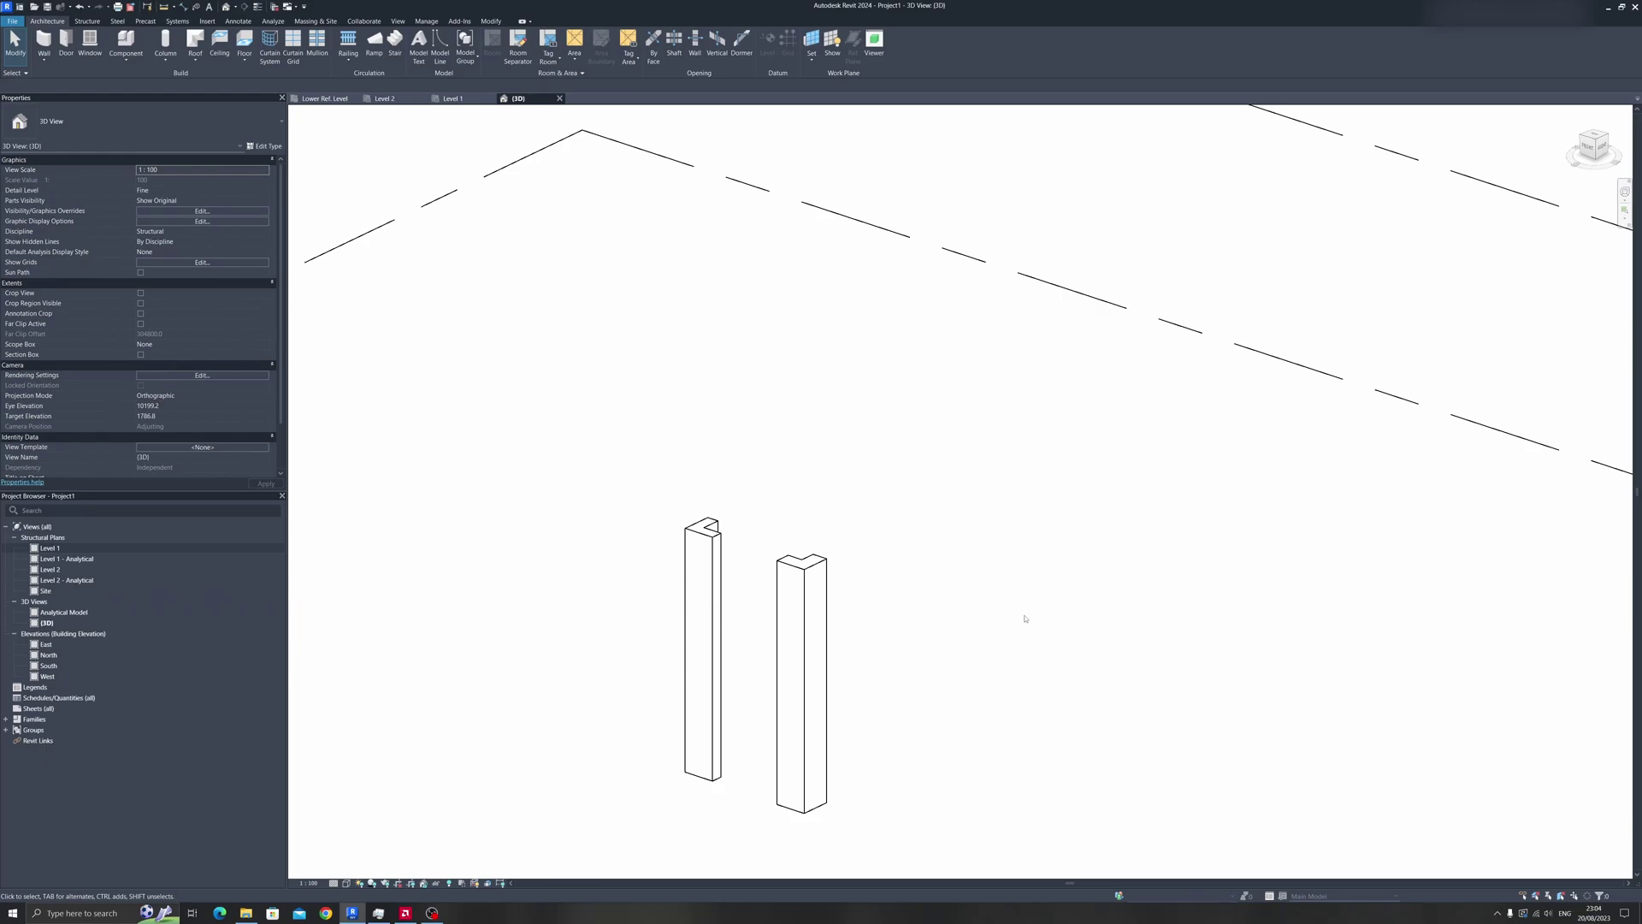
Orbit the existing model and inspect each of the two L-shaped columns
{"action": "middle_click_drag", "start_coordinate": [964, 642], "coordinate": [821, 446], "text": "shift"}
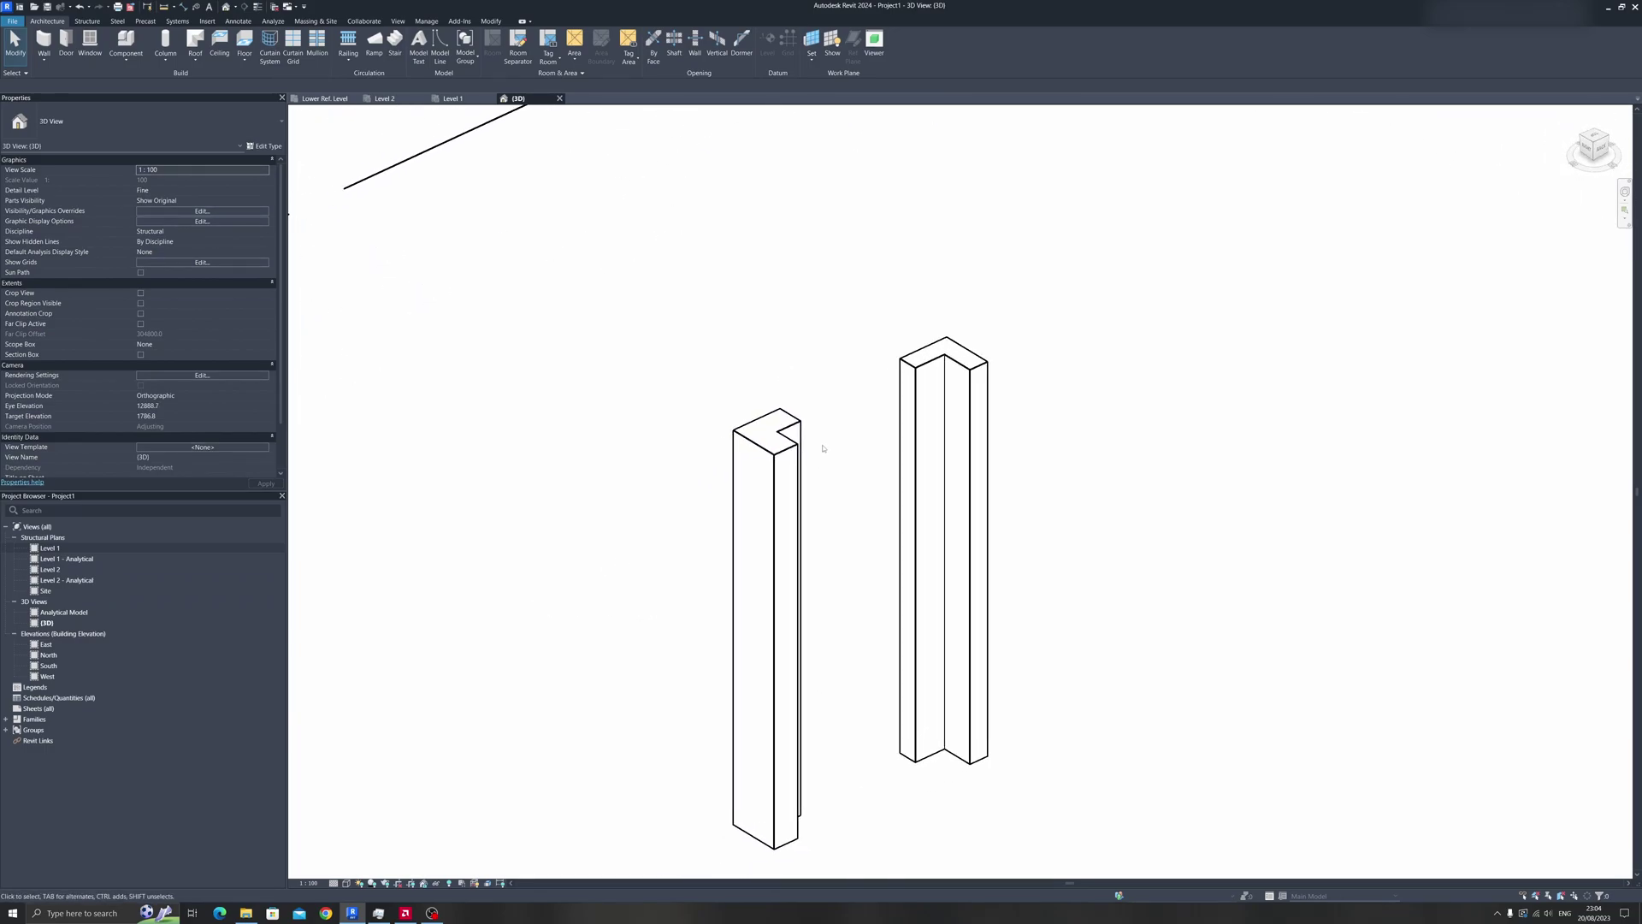
{"action": "left_click", "coordinate": [788, 451]}
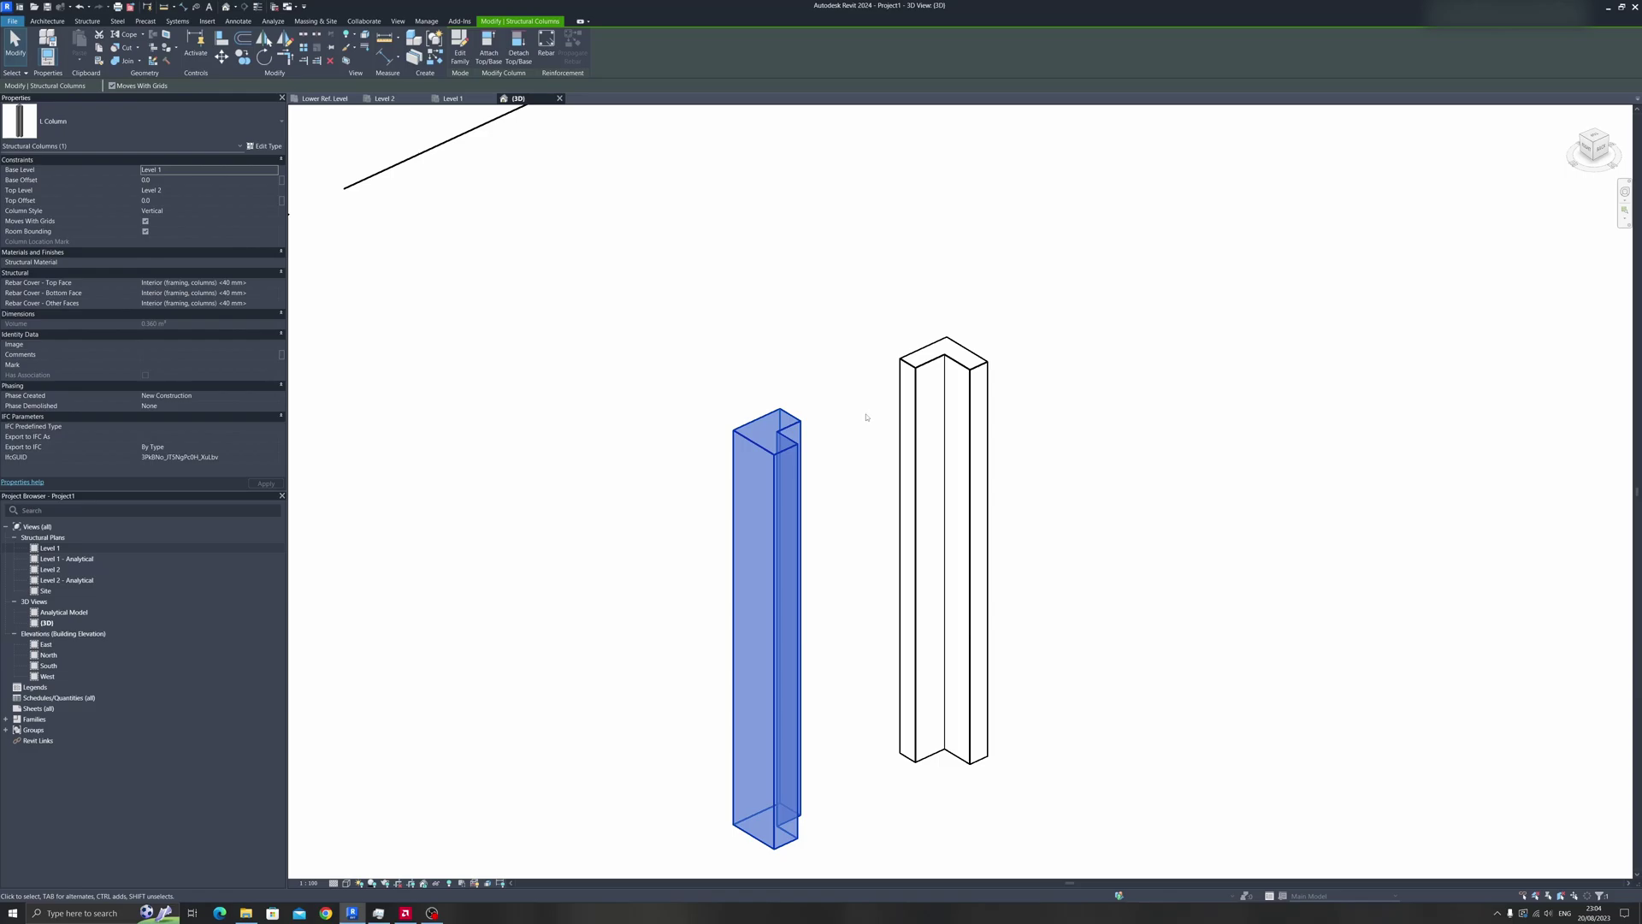
{"action": "middle_click_drag", "start_coordinate": [865, 418], "coordinate": [894, 392], "text": "shift"}
{"action": "left_click", "coordinate": [895, 390]}
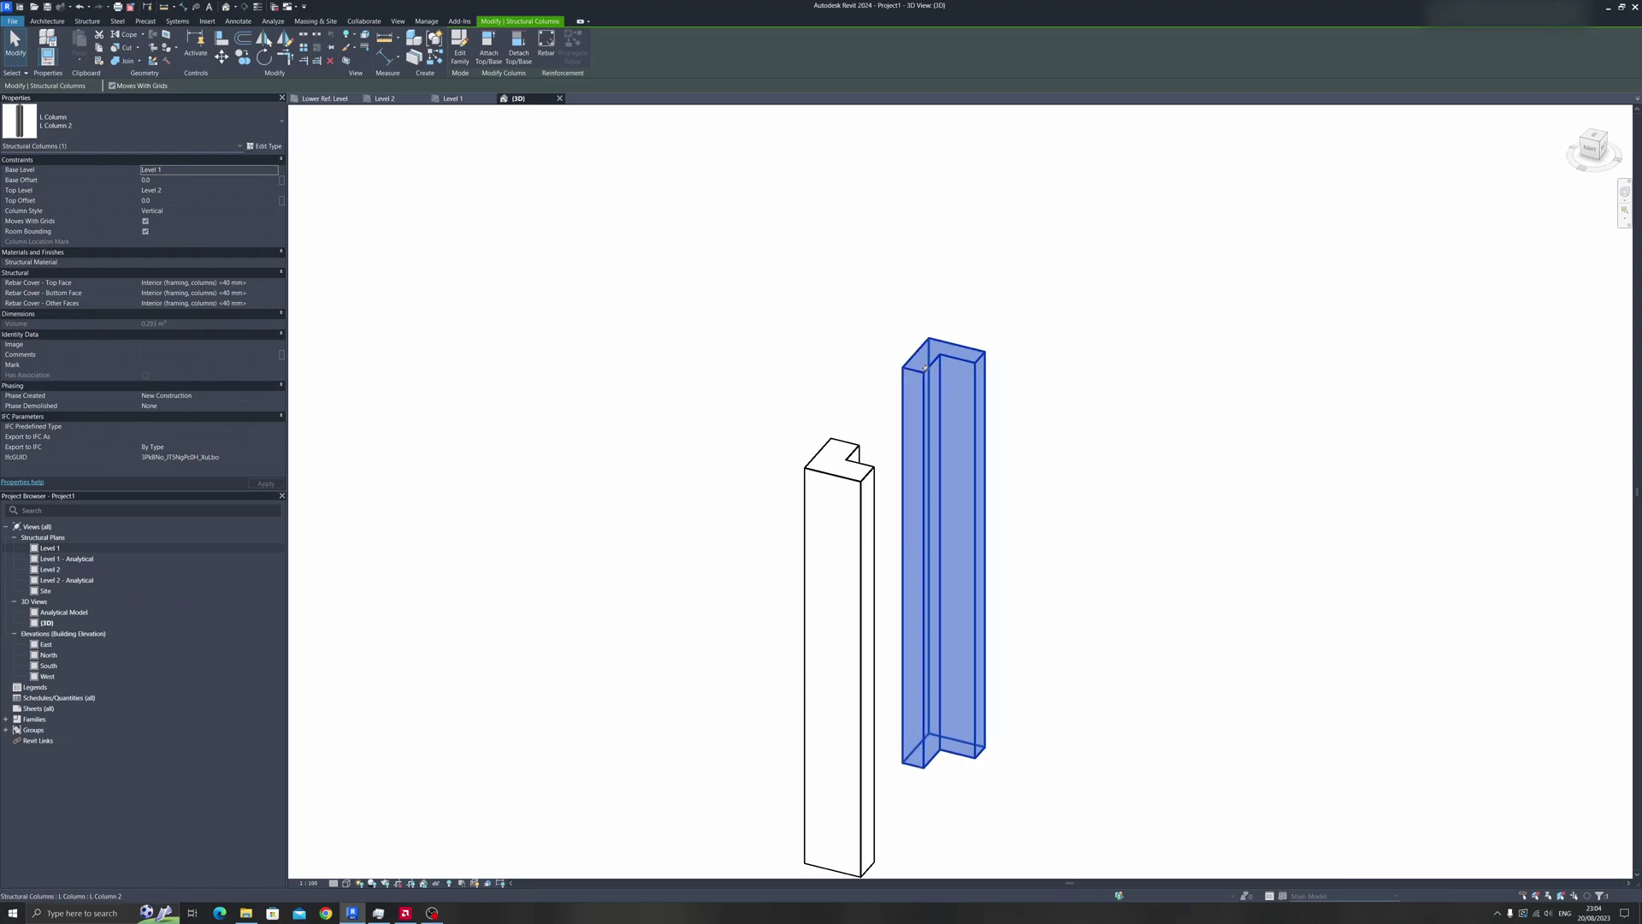
{"action": "key", "text": "Escape"}
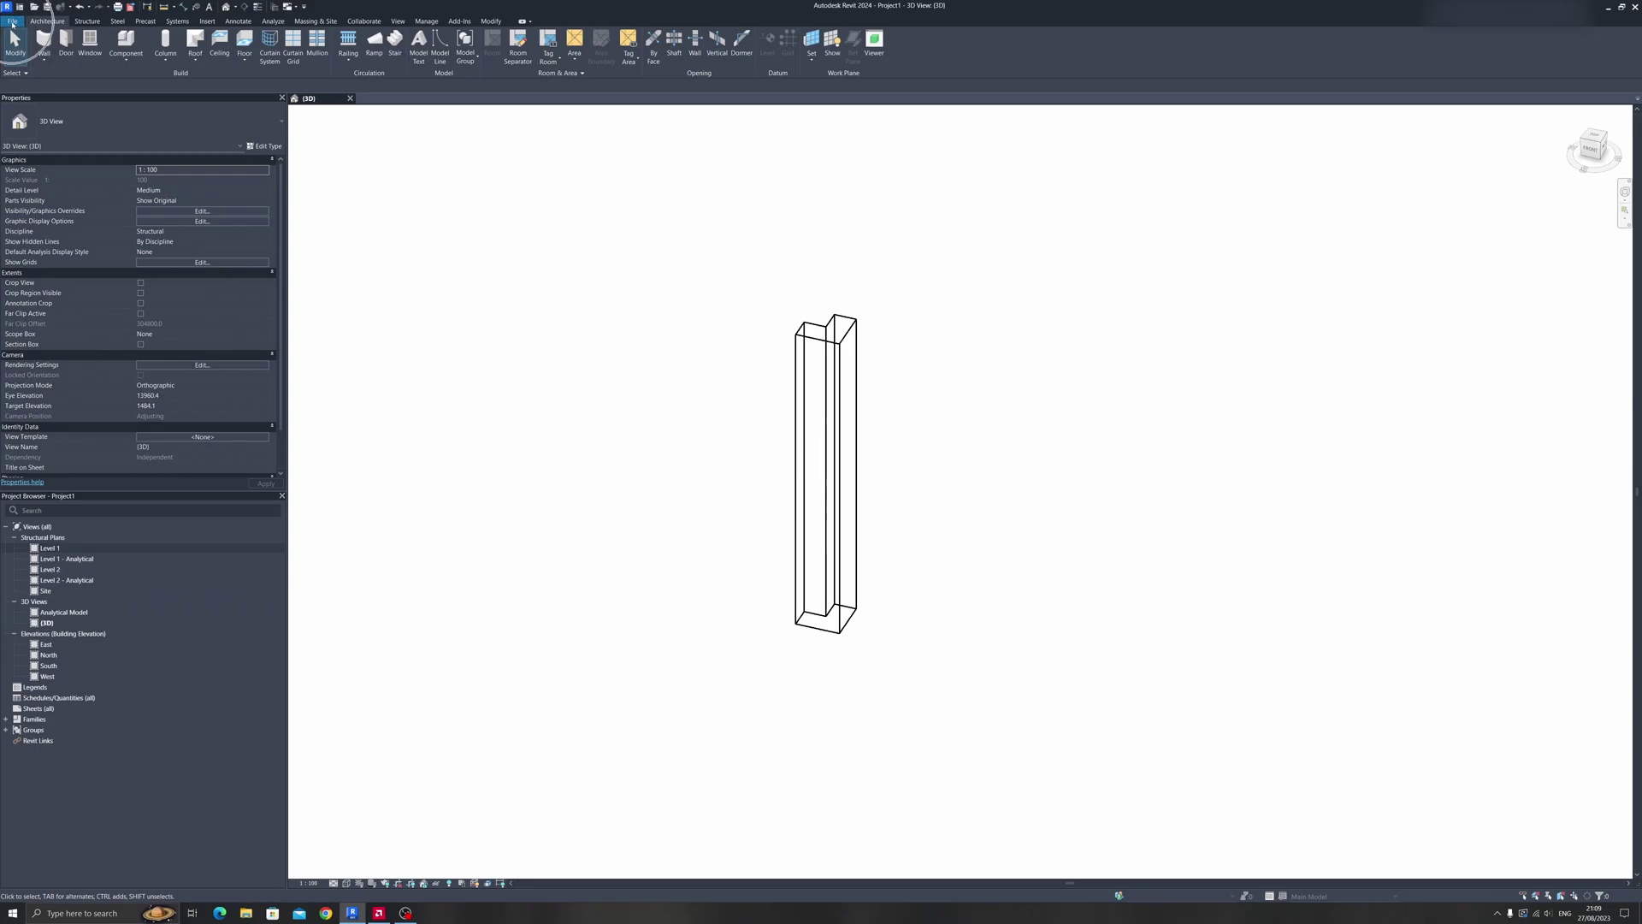
Start a new family from the Metric Structural Column.rft template
{"action": "left_click", "coordinate": [13, 21]}
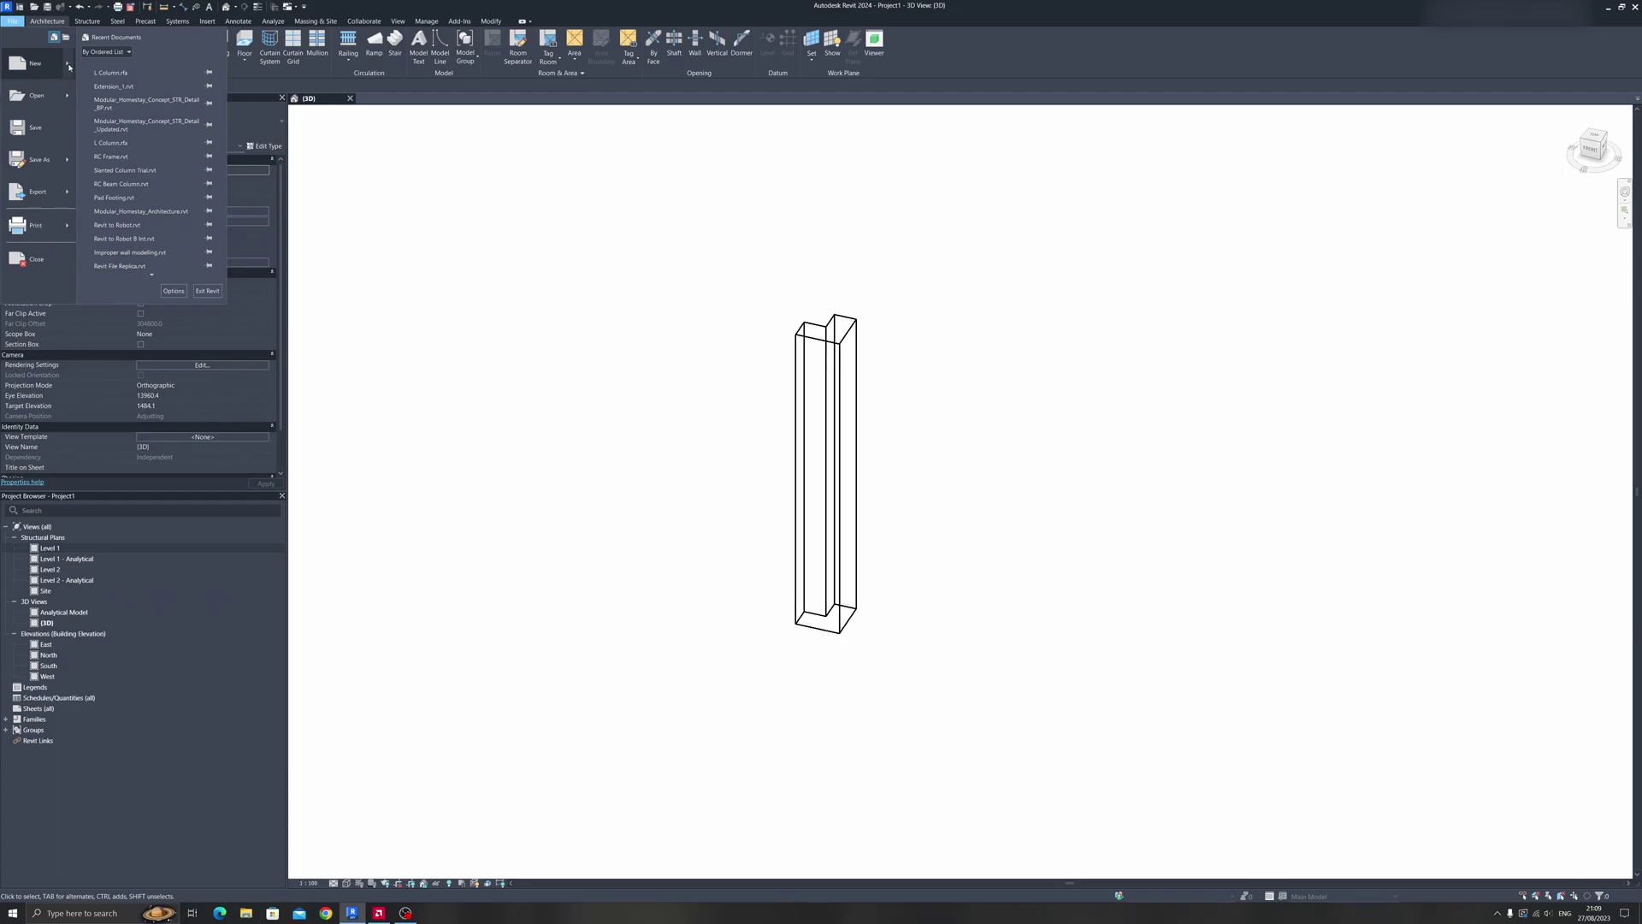
{"action": "mouse_move", "coordinate": [68, 66]}
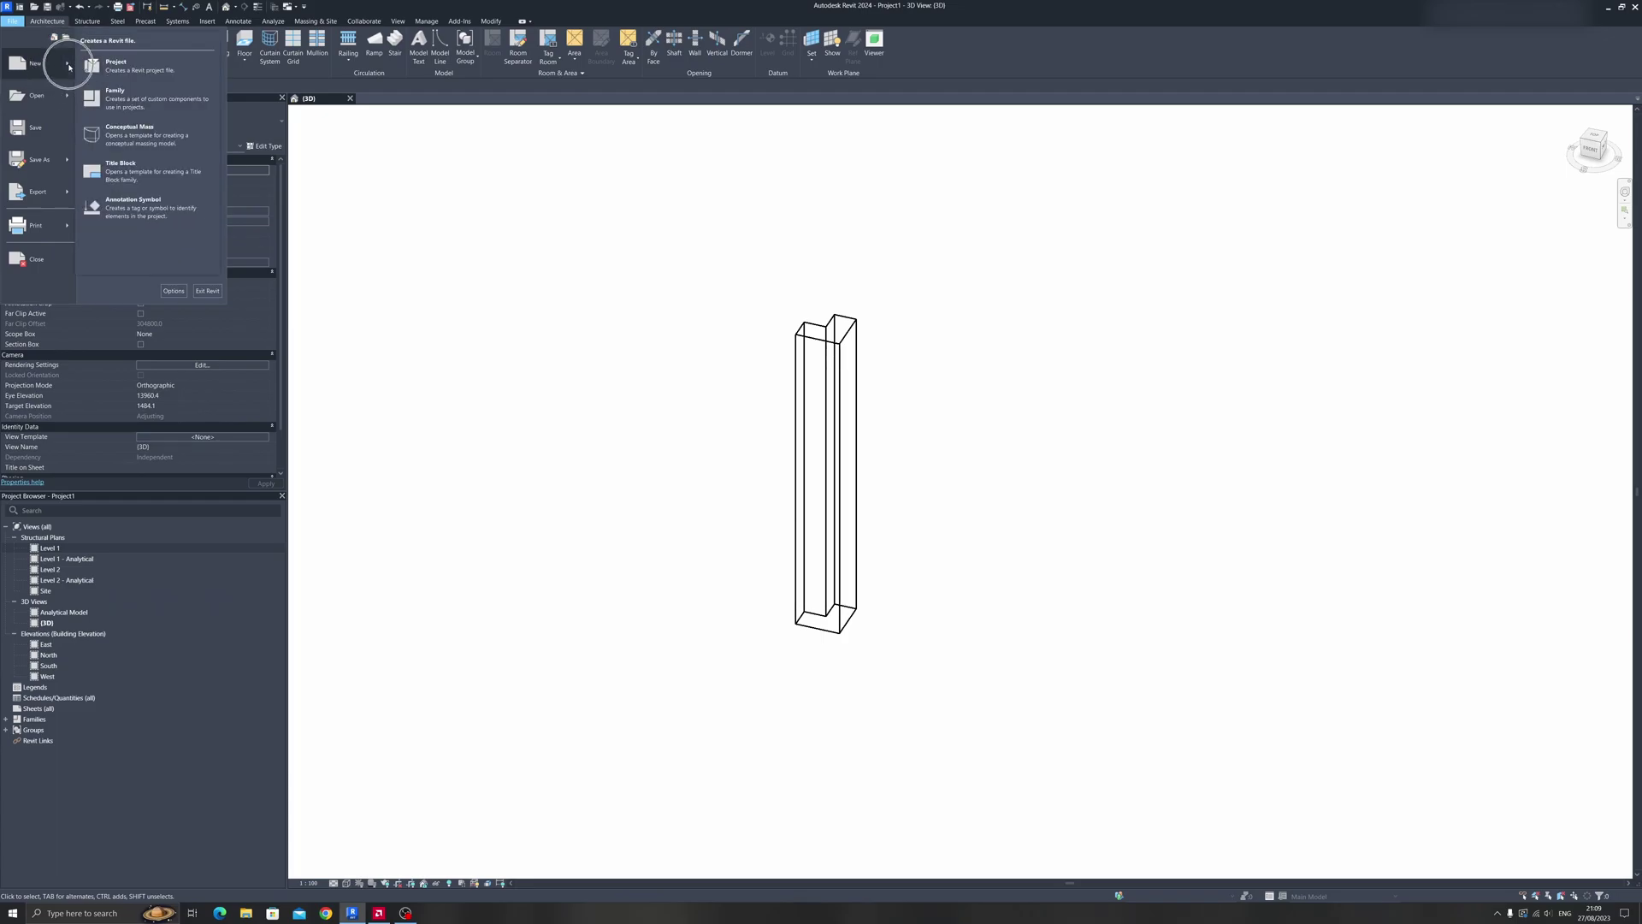
{"action": "left_click", "coordinate": [136, 101]}
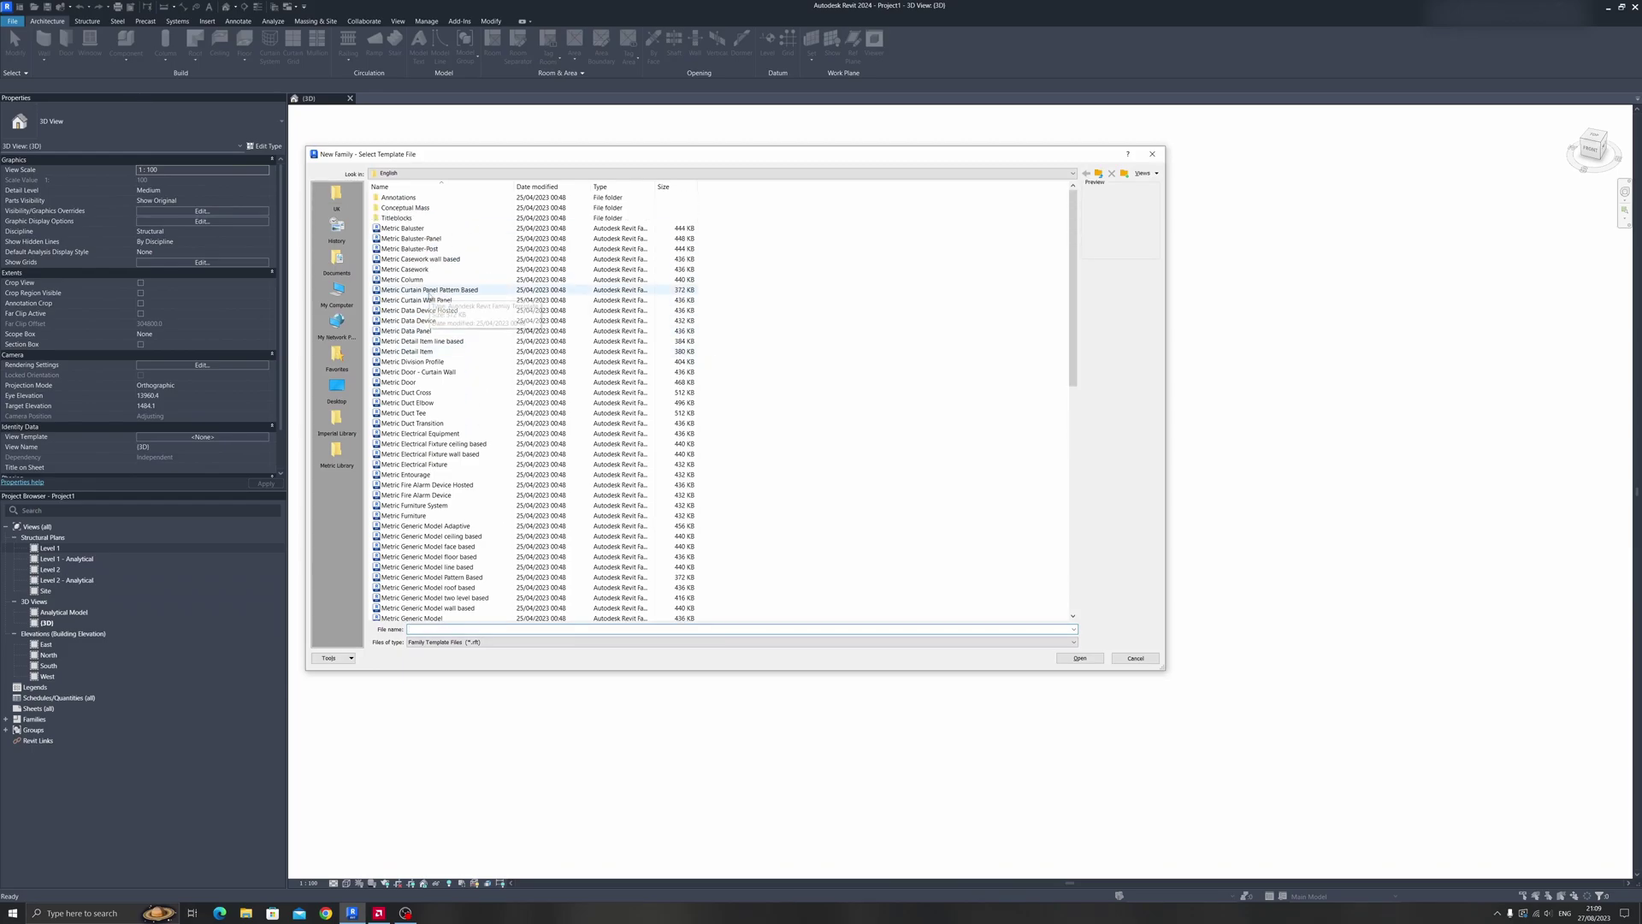
{"action": "scroll", "coordinate": [431, 290], "scroll_direction": "down", "scroll_amount": 11}
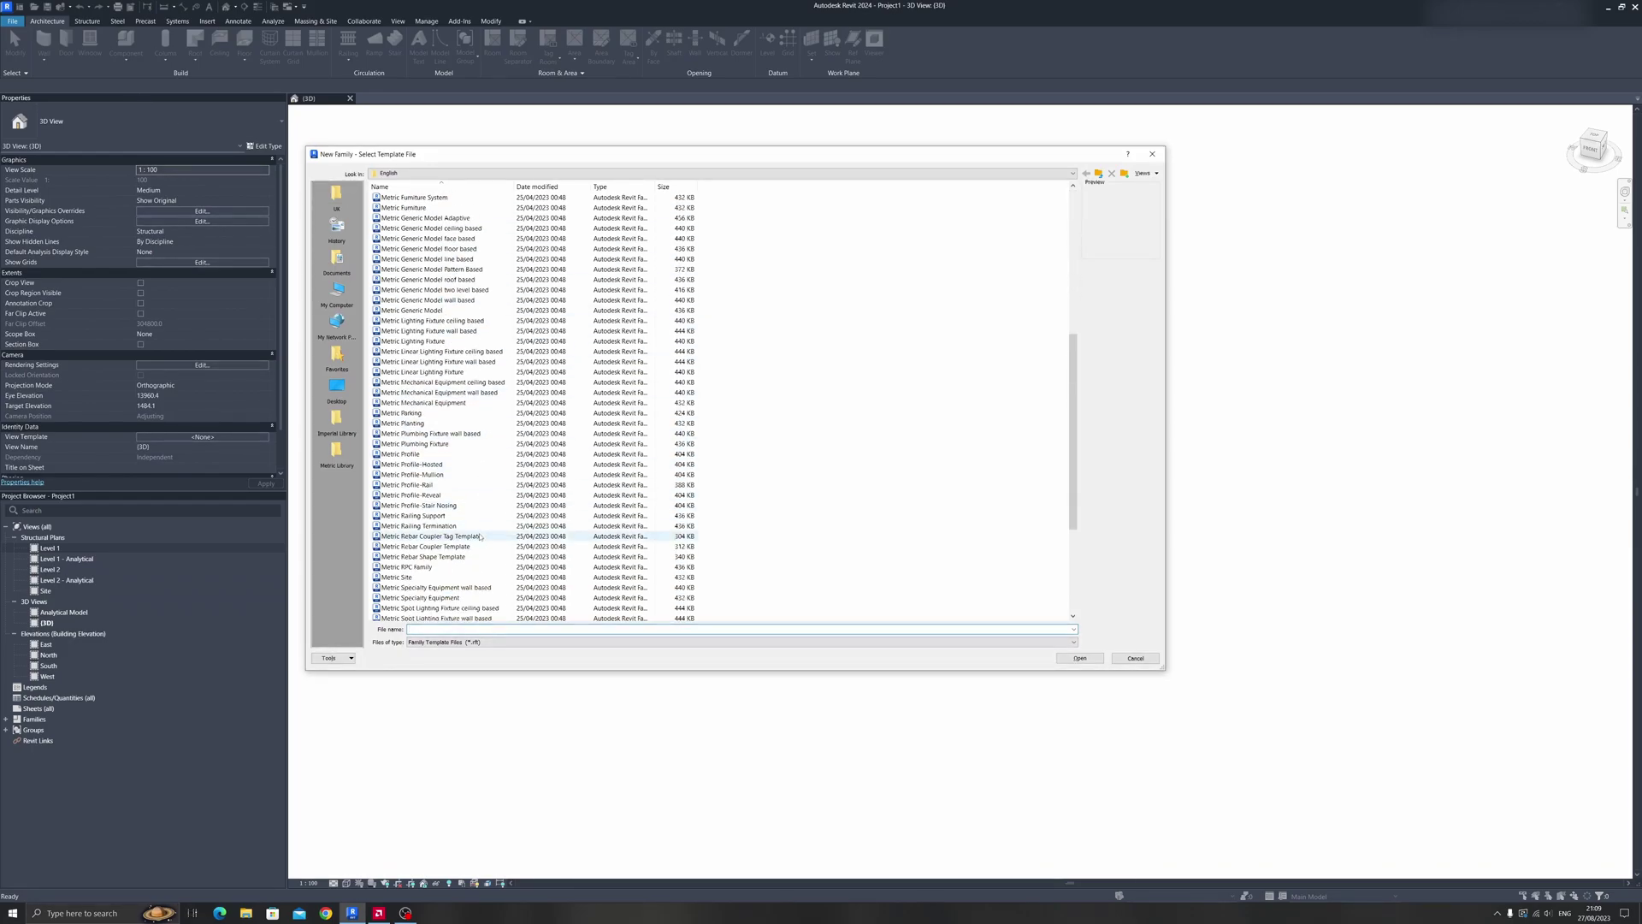
{"action": "scroll", "coordinate": [477, 598], "scroll_direction": "down", "scroll_amount": 2}
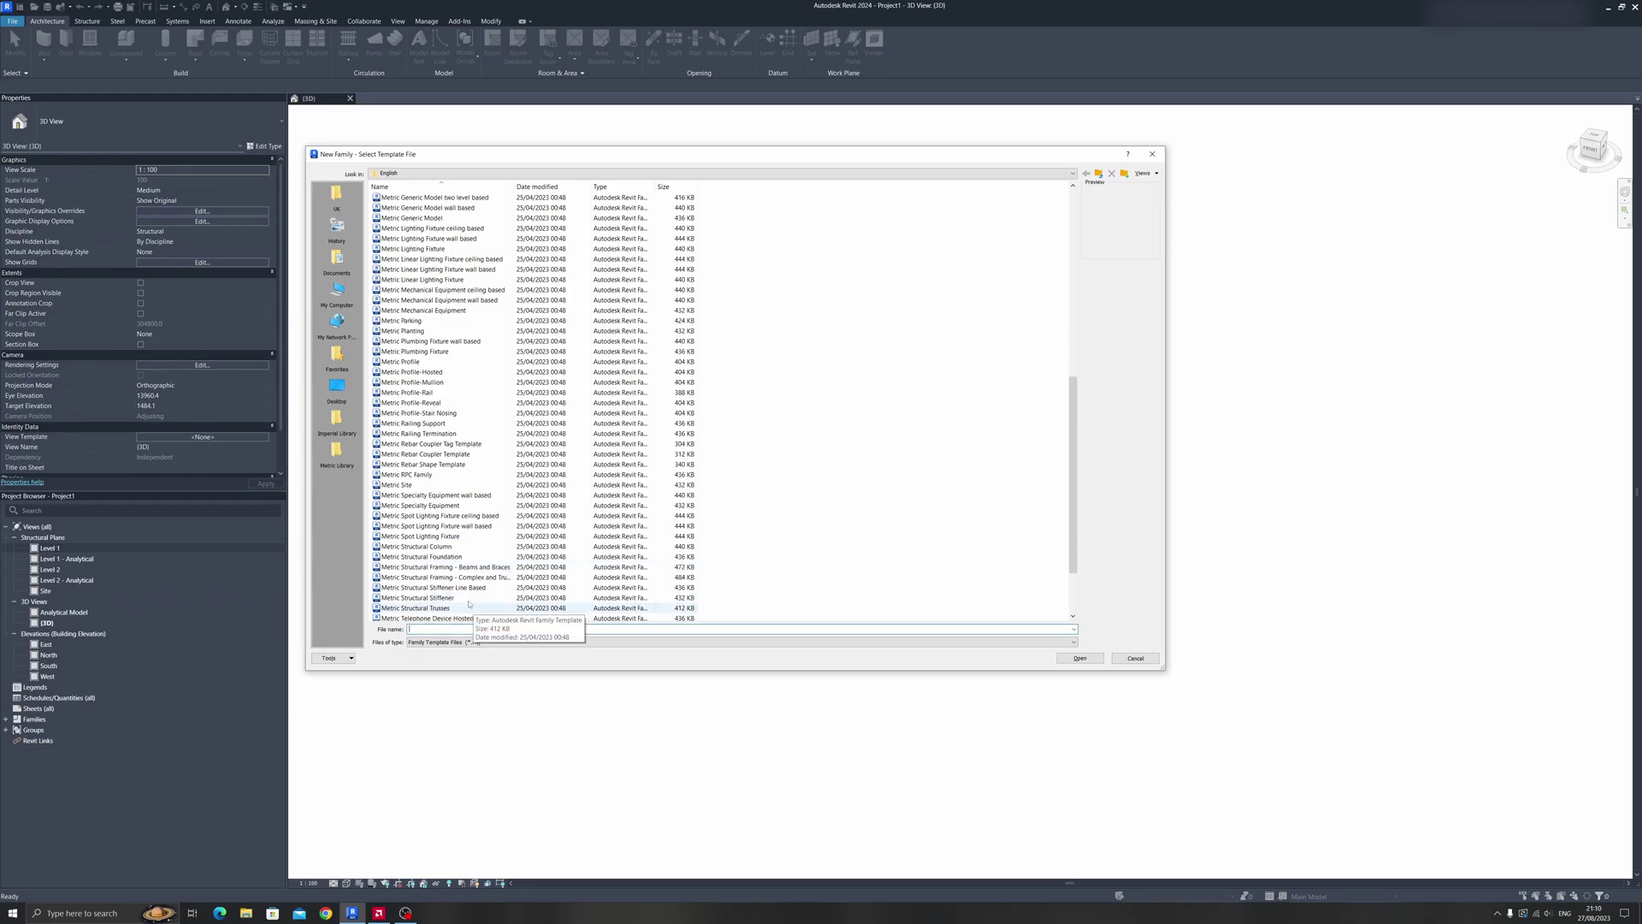
{"action": "left_click", "coordinate": [428, 545]}
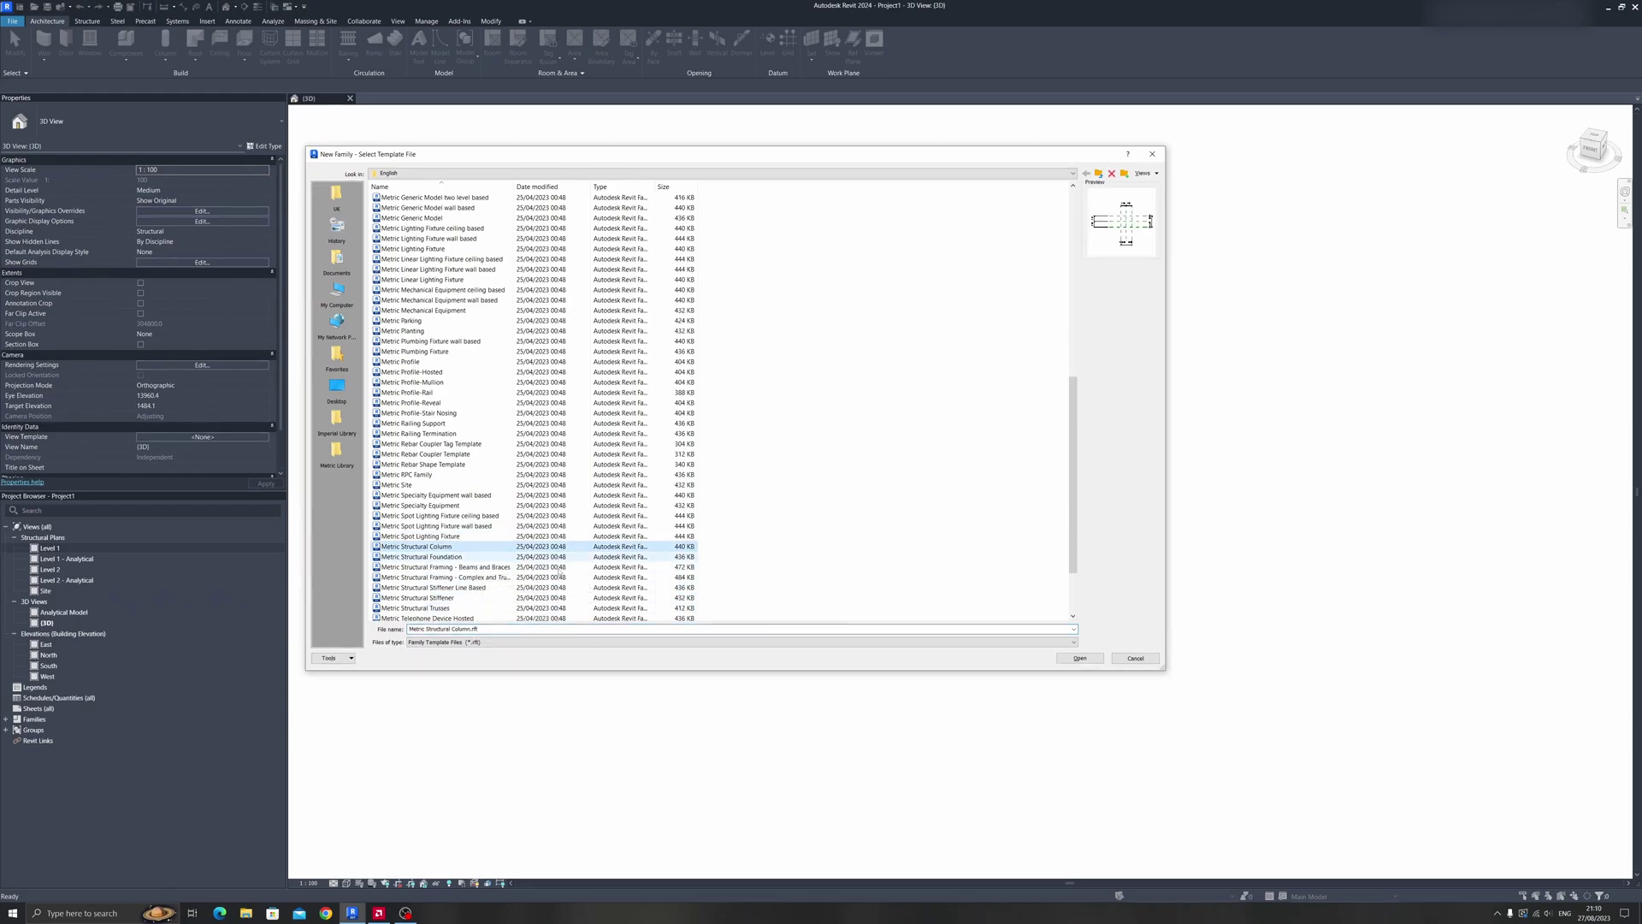
{"action": "left_click", "coordinate": [1080, 658]}
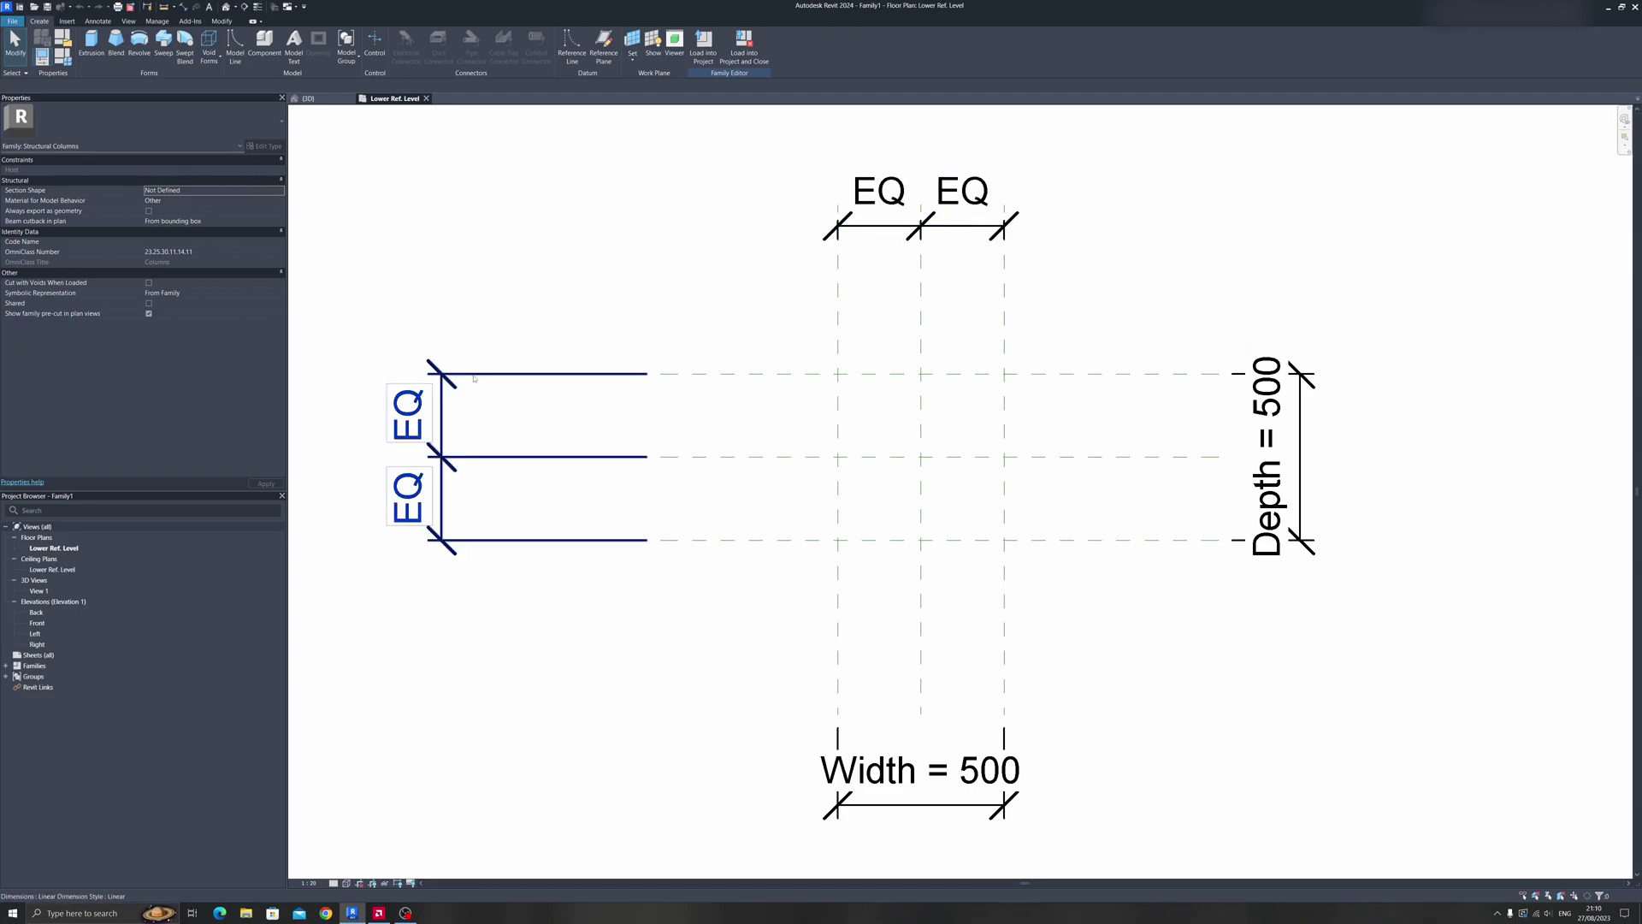
Delete the left and top EQ dimension strings from the Lower Ref. Level plan
{"action": "left_click", "coordinate": [475, 377]}
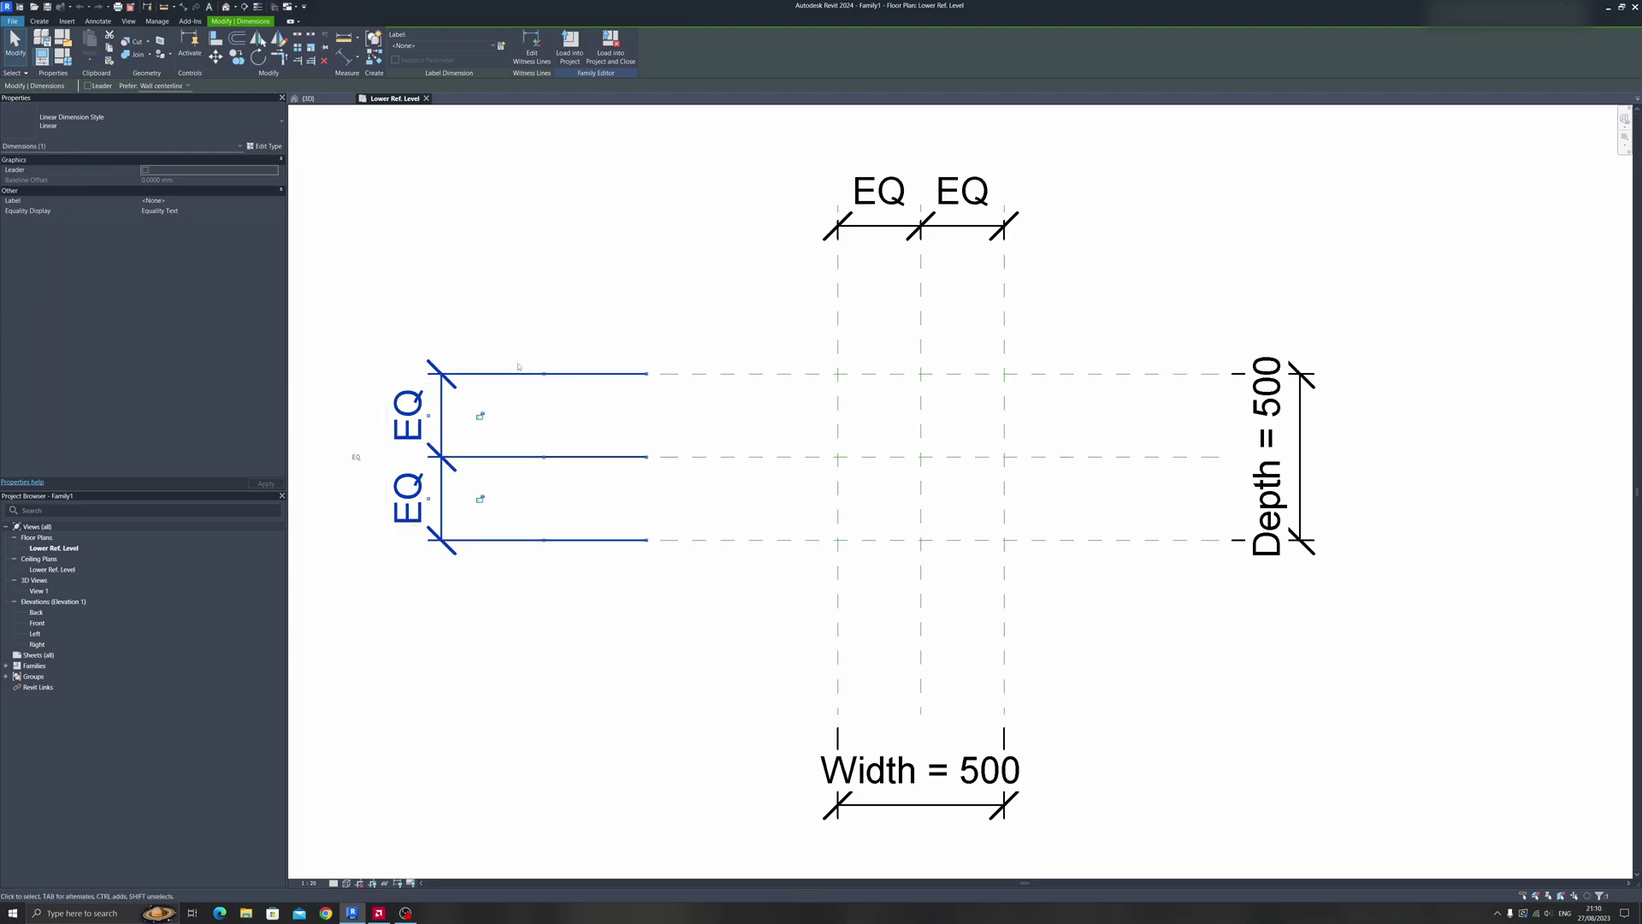
{"action": "key", "text": "Delete"}
{"action": "left_click", "coordinate": [877, 226]}
{"action": "key", "text": "Delete"}
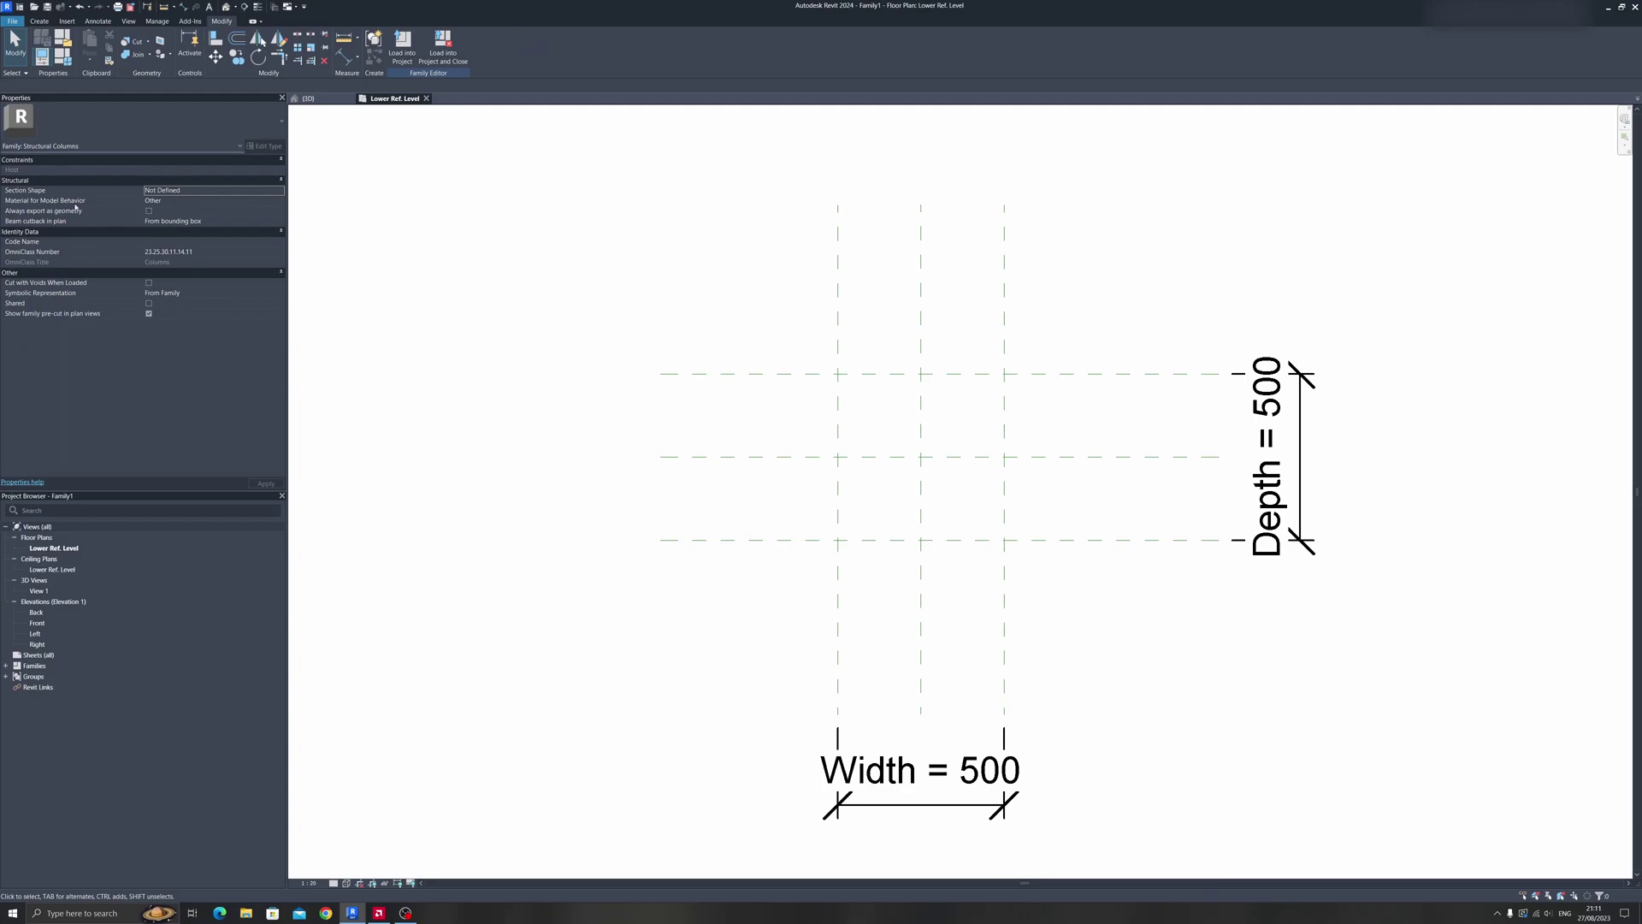
Draw a closed six-edge L outline with Model Line, snapping to reference plane intersections
{"action": "left_click", "coordinate": [40, 21]}
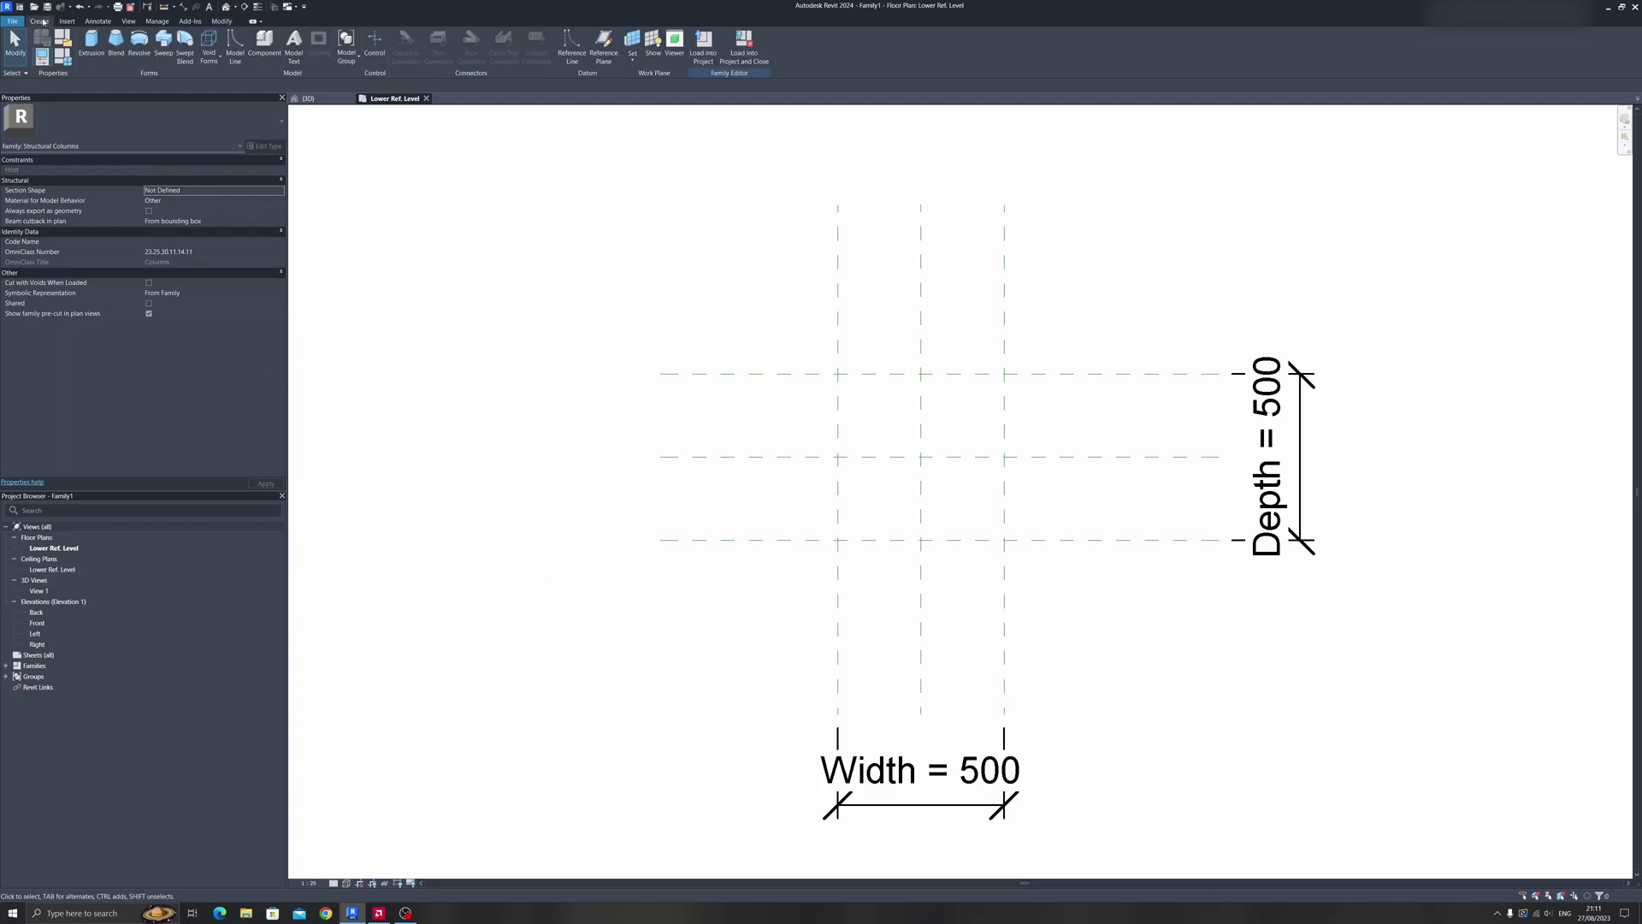
{"action": "left_click", "coordinate": [235, 58]}
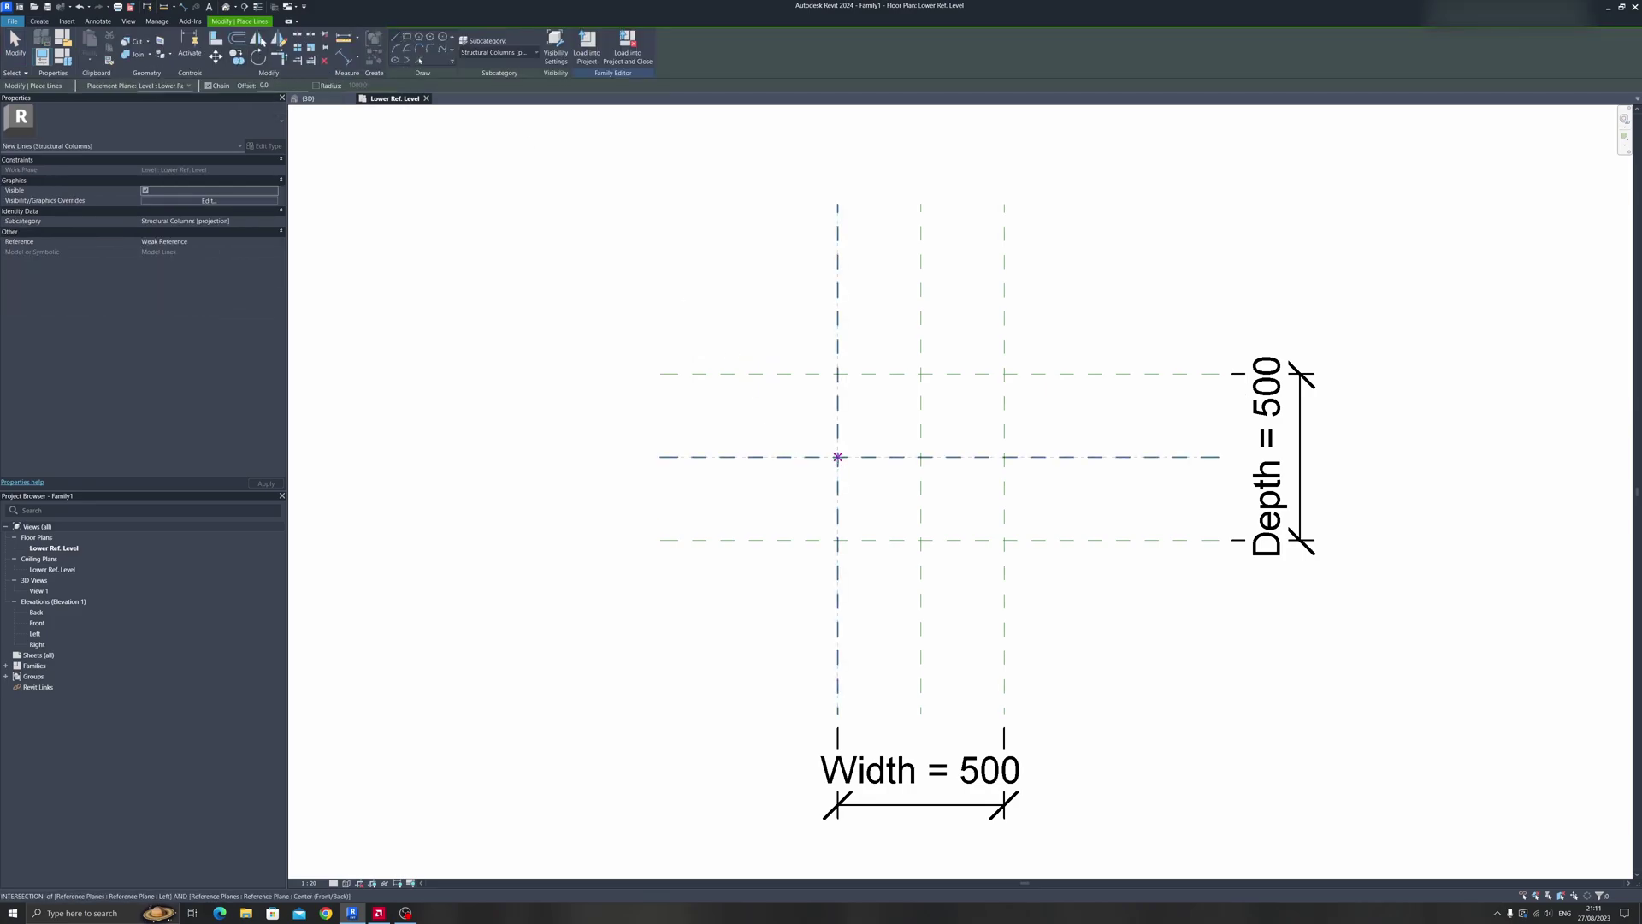
{"action": "left_click", "coordinate": [839, 457]}
{"action": "left_click", "coordinate": [921, 457]}
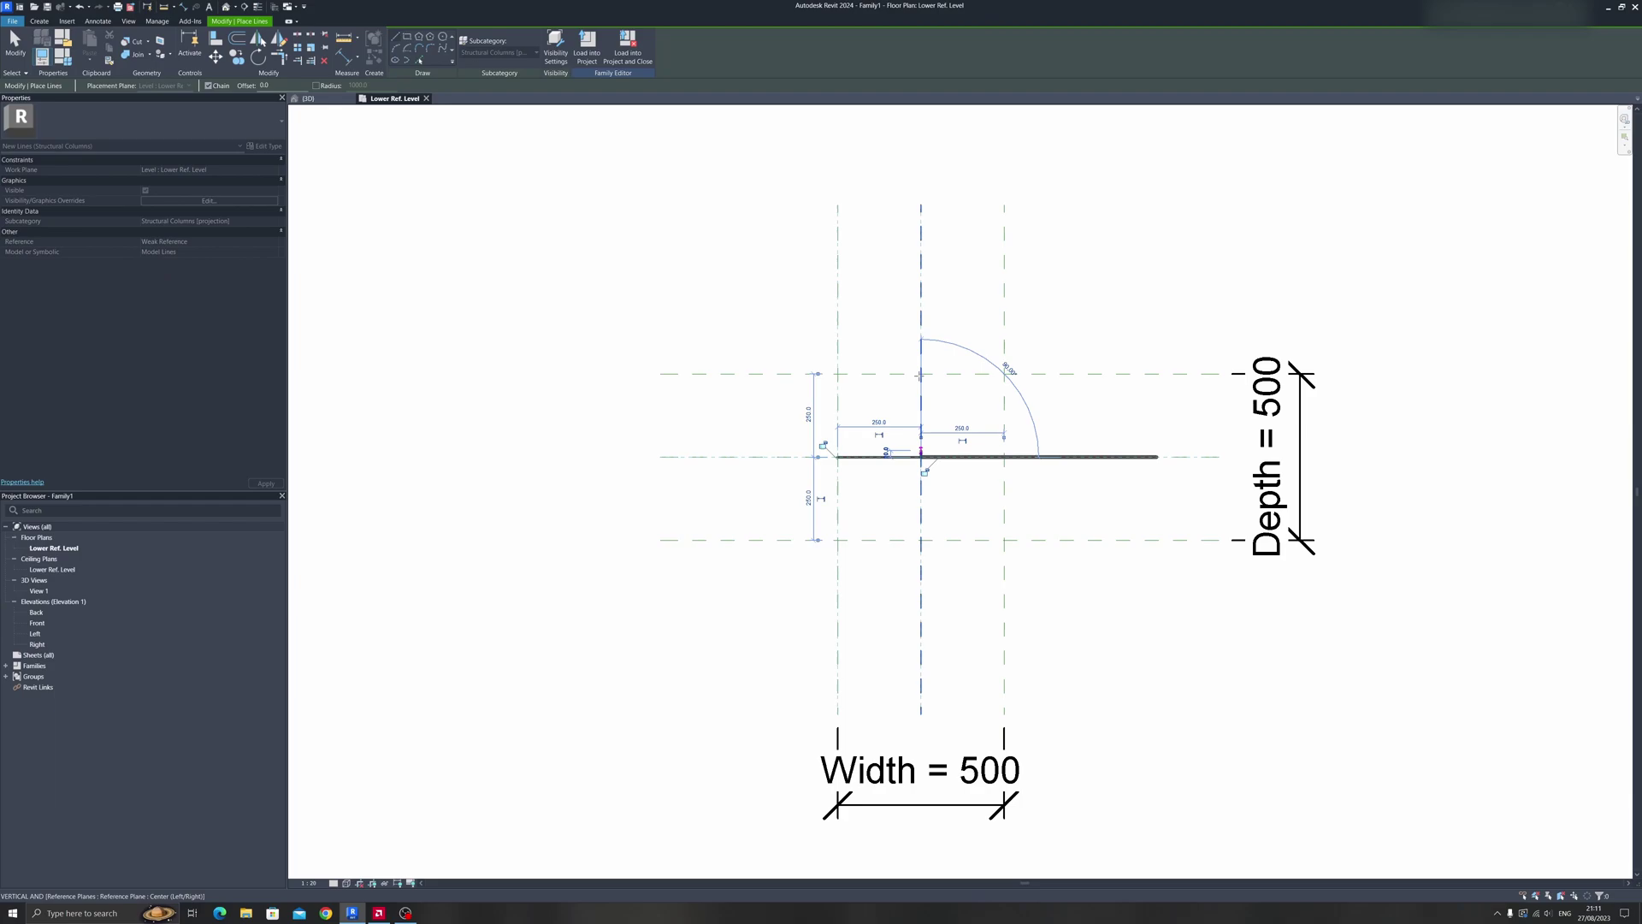
{"action": "left_click", "coordinate": [921, 373]}
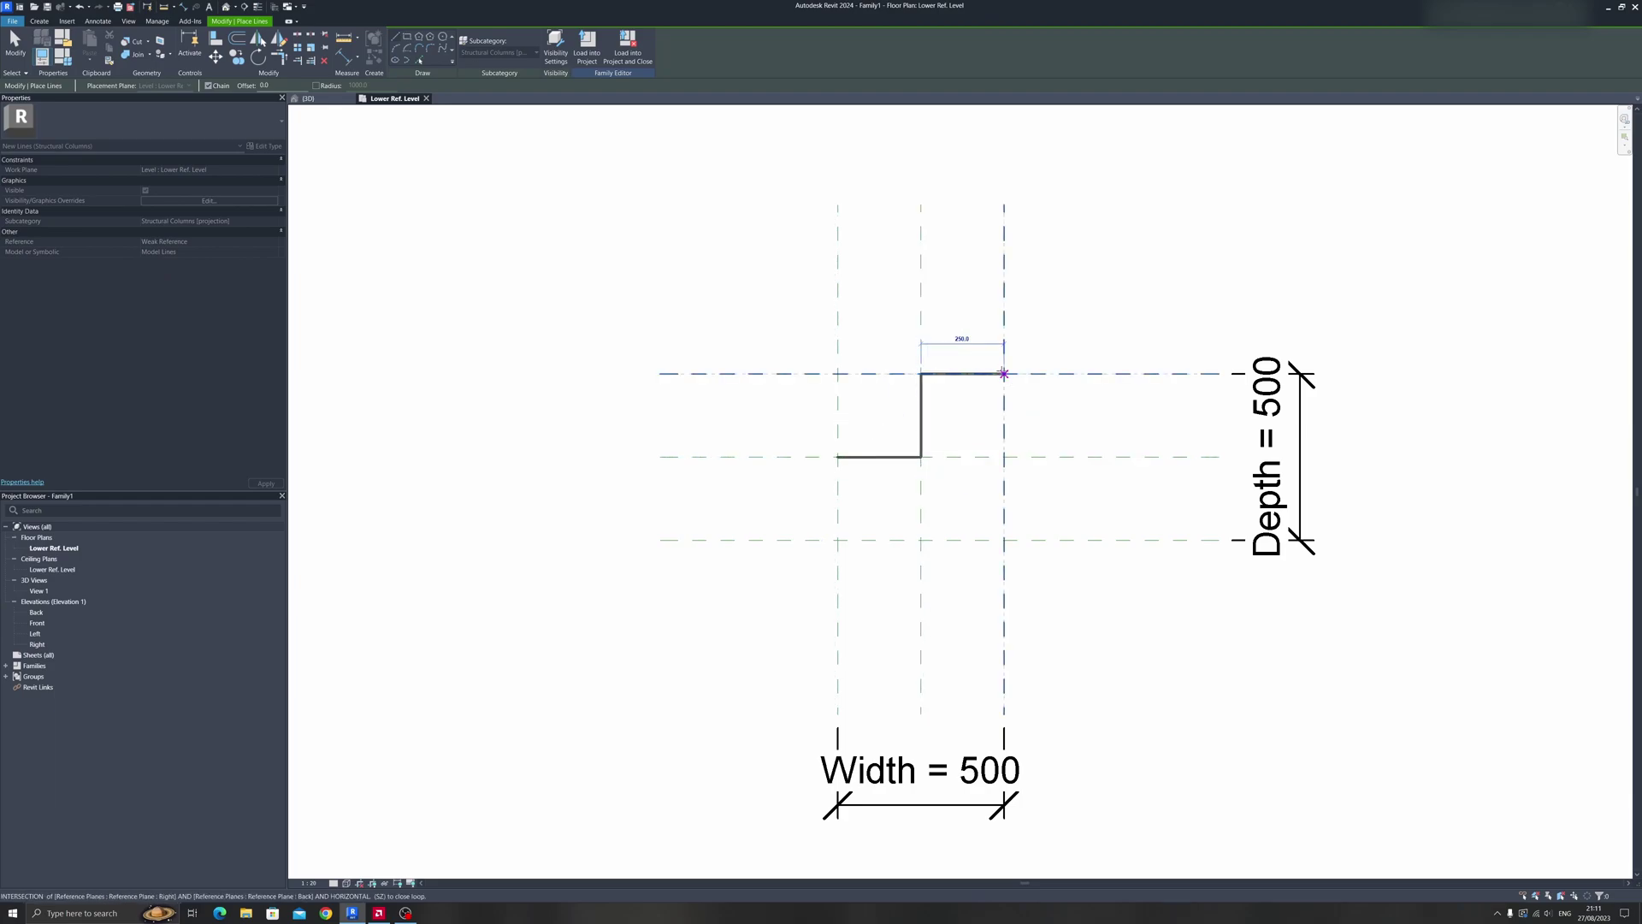
{"action": "left_click", "coordinate": [1004, 373]}
{"action": "left_click", "coordinate": [1005, 539]}
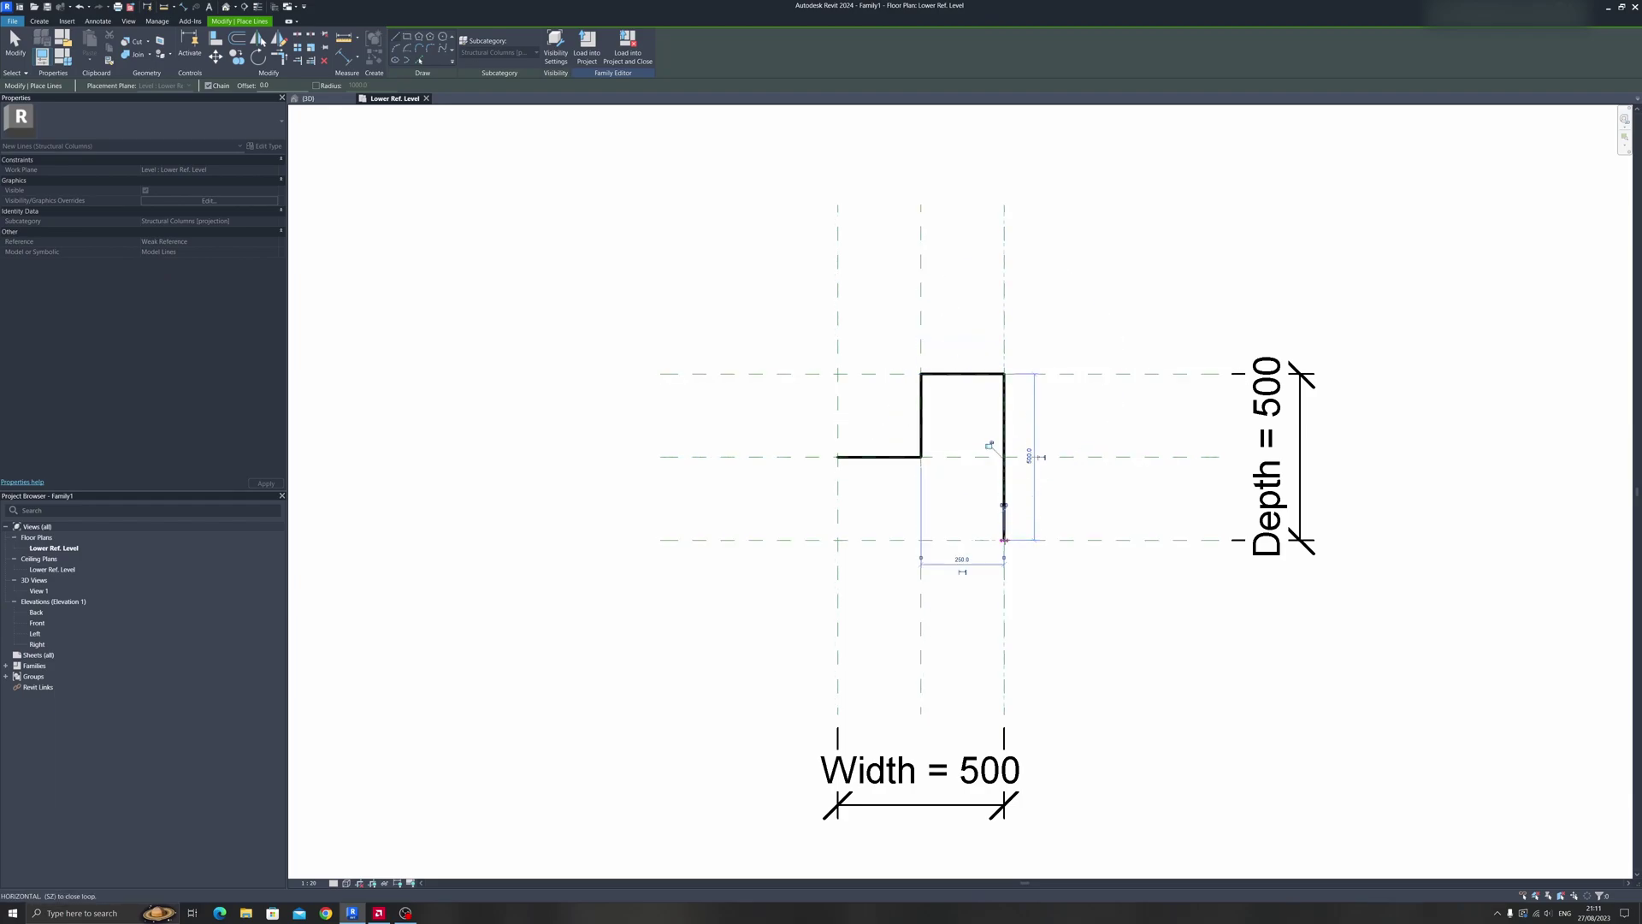
{"action": "left_click", "coordinate": [838, 541]}
{"action": "left_click", "coordinate": [838, 457]}
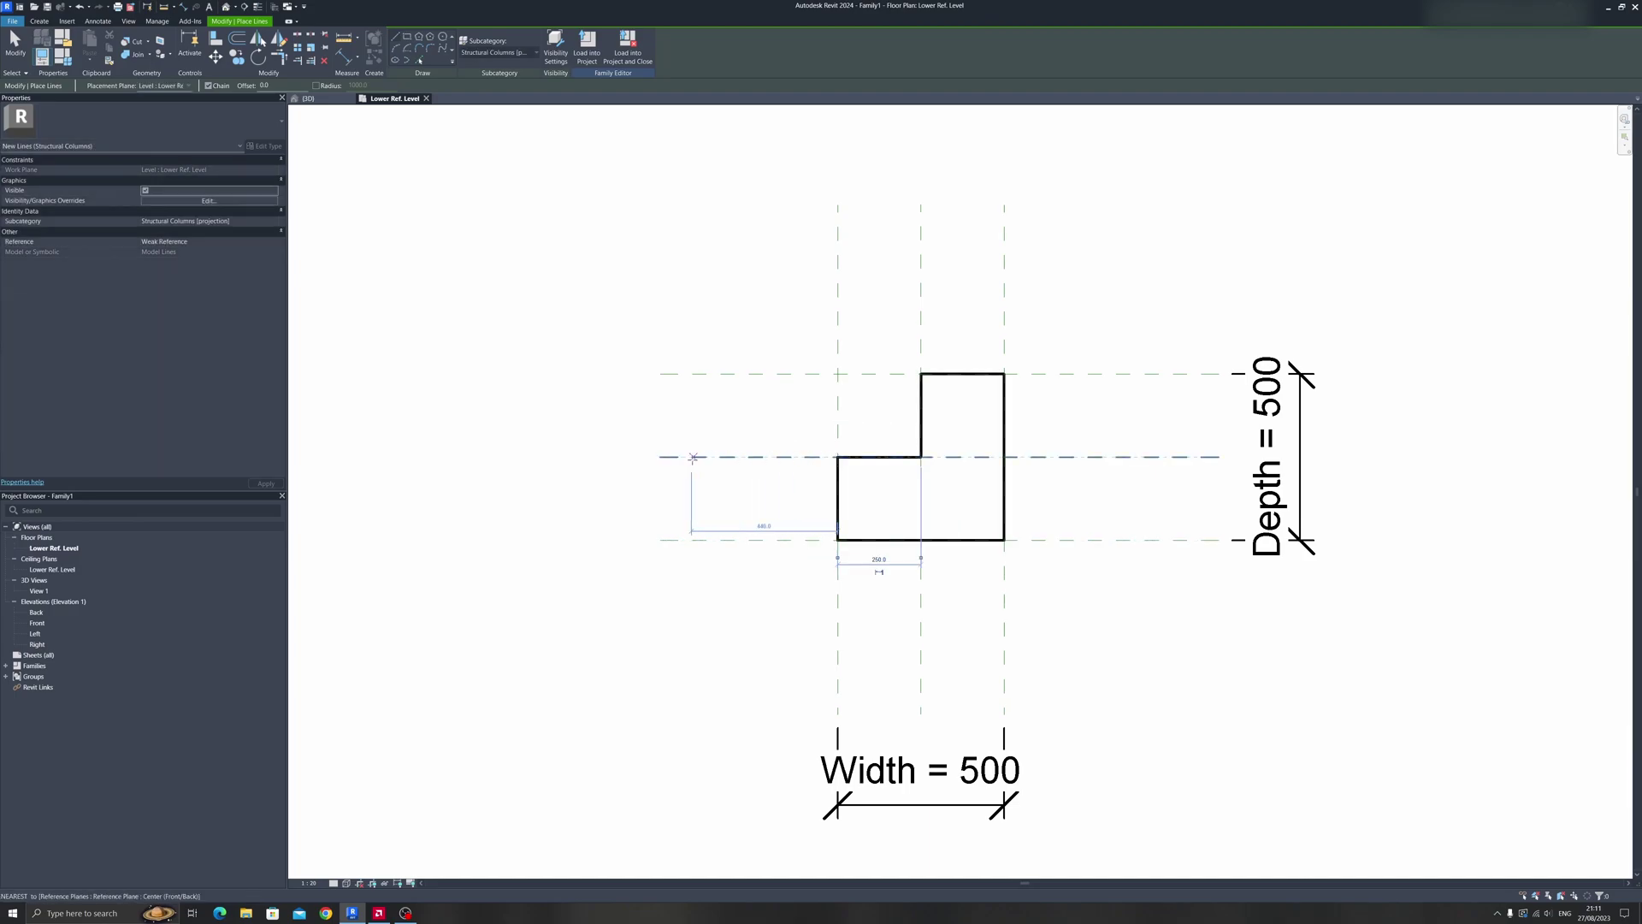
{"action": "key", "text": "Escape"}
{"action": "key", "text": "Escape"}
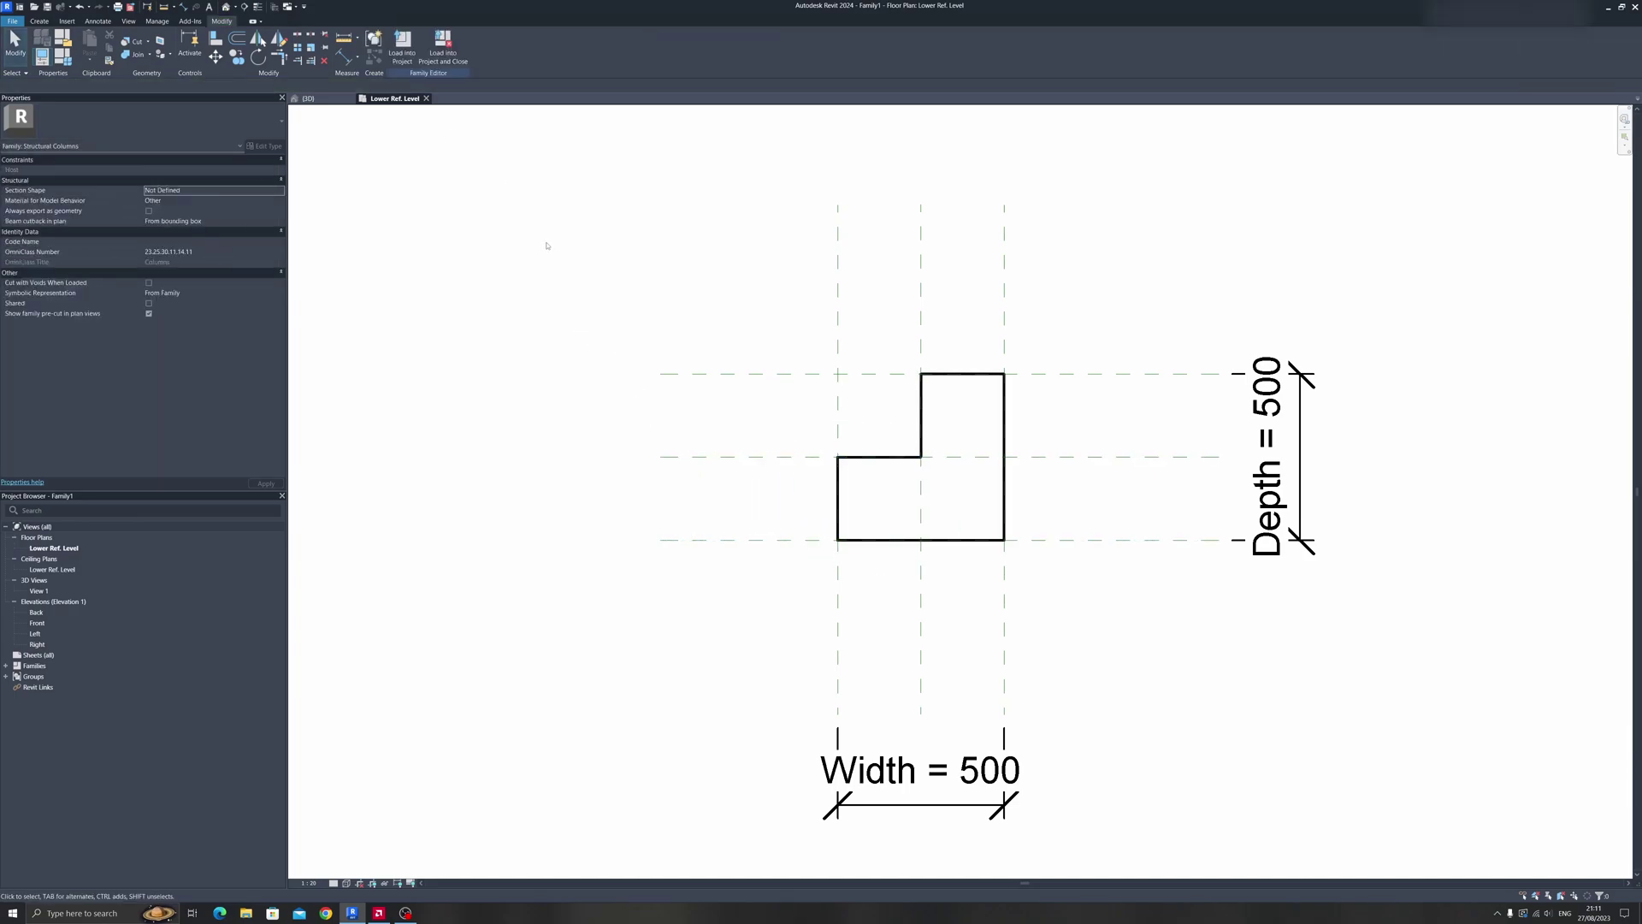
Create a solid extrusion by picking the L outline's edges and finishing the sketch
{"action": "left_click", "coordinate": [40, 21]}
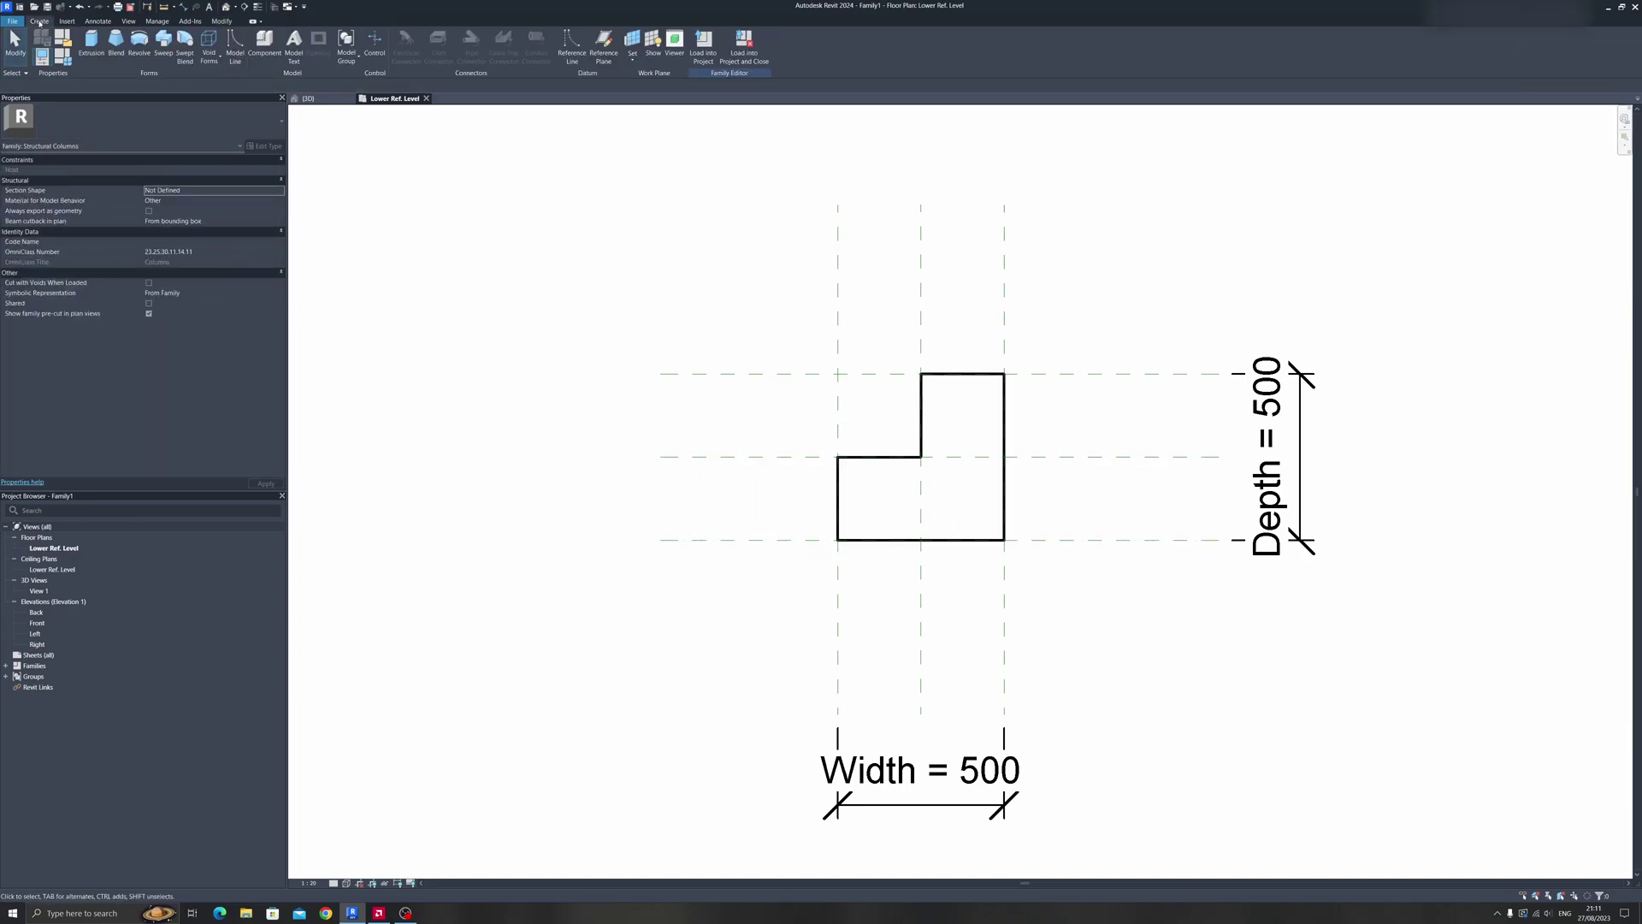
{"action": "left_click", "coordinate": [92, 52]}
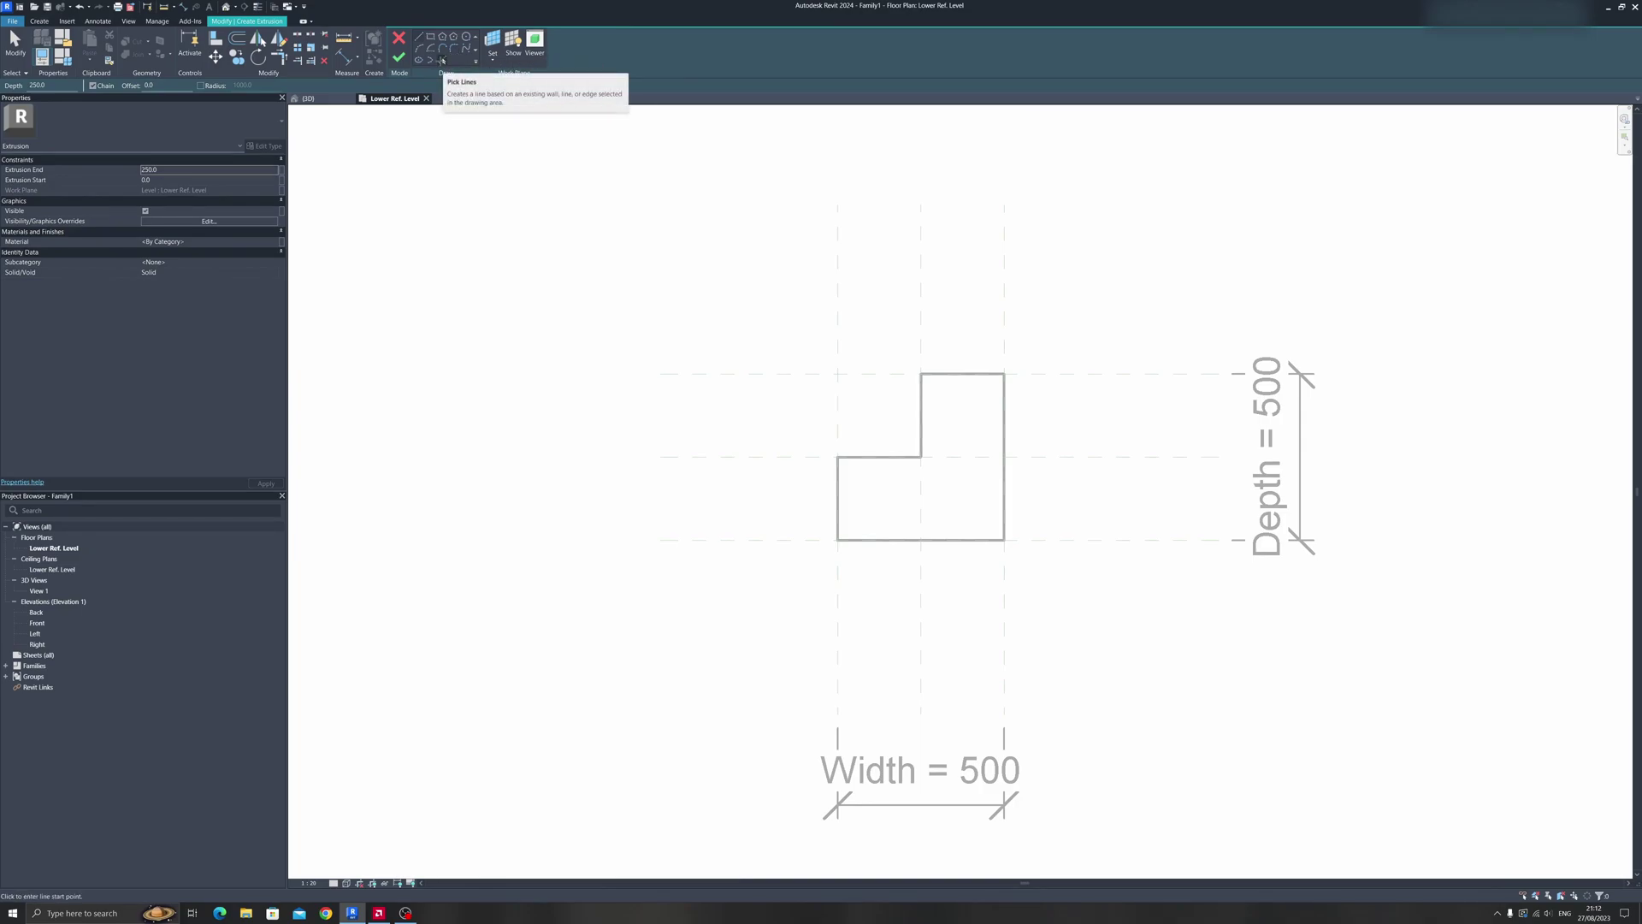
{"action": "left_click", "coordinate": [442, 60]}
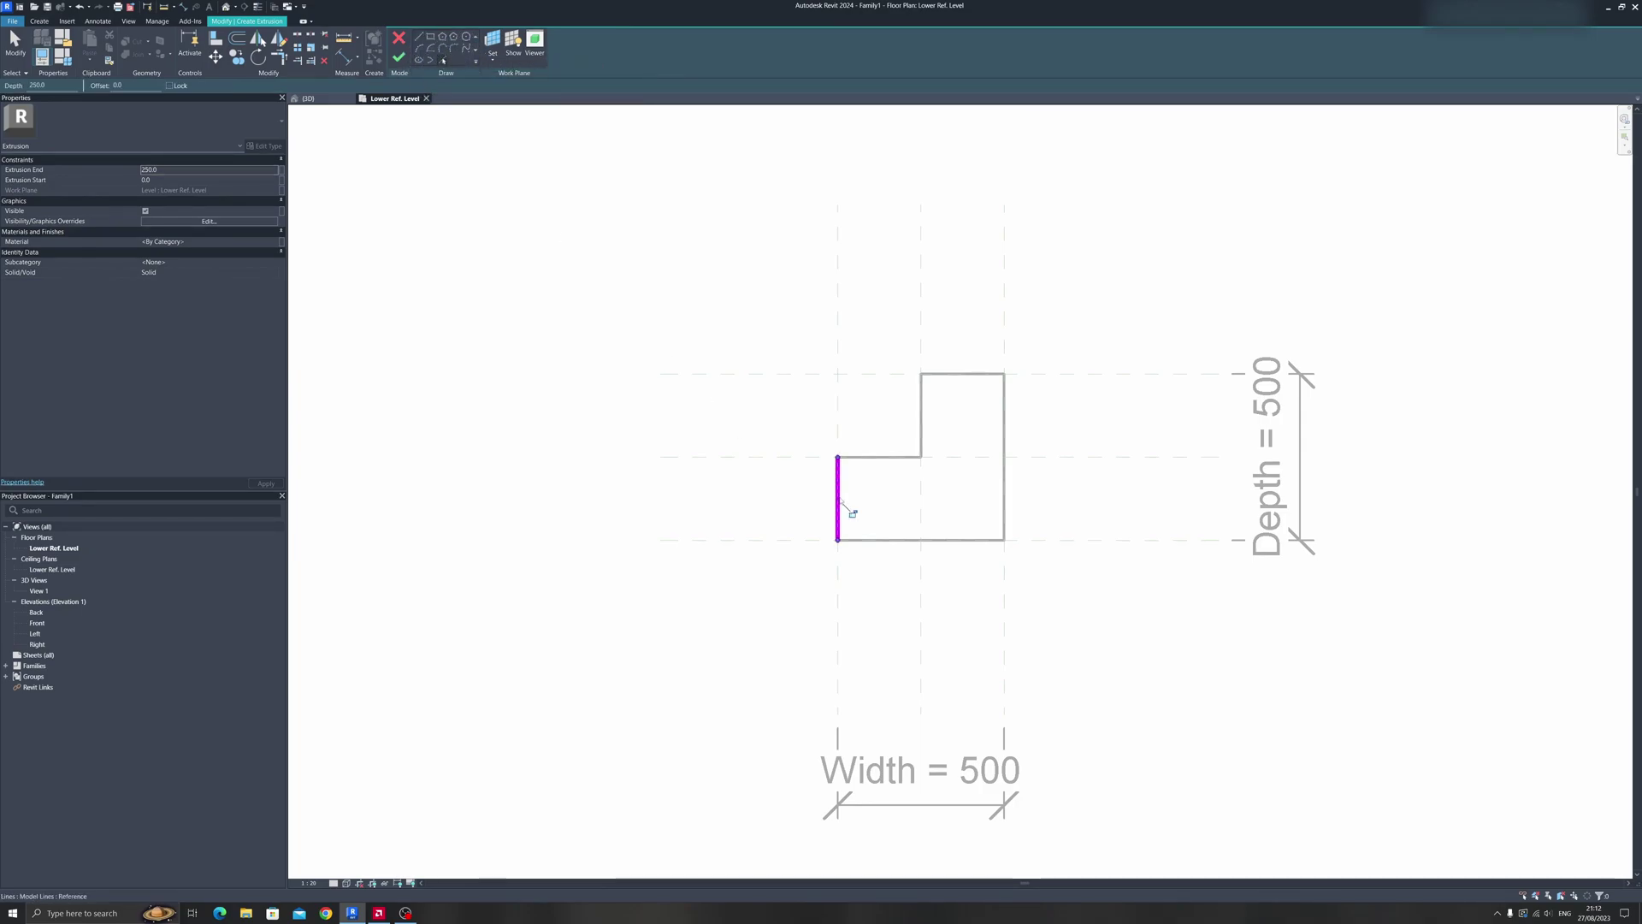
{"action": "left_click", "coordinate": [868, 457]}
{"action": "left_click", "coordinate": [921, 424]}
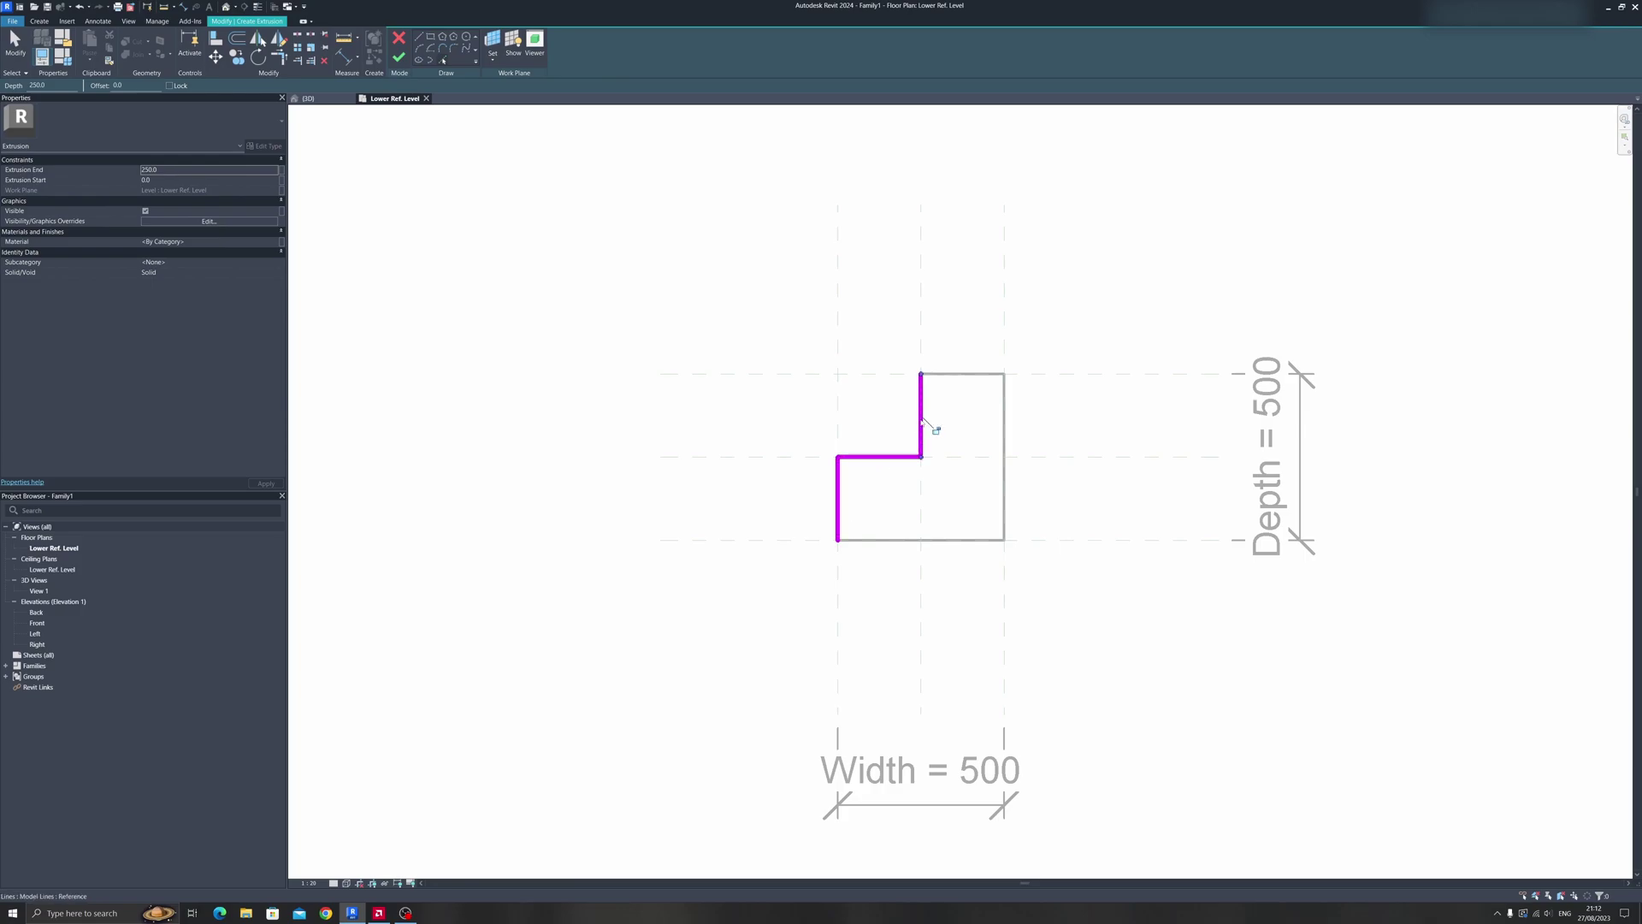
{"action": "left_click", "coordinate": [964, 373]}
{"action": "left_click", "coordinate": [1005, 443]}
{"action": "left_click", "coordinate": [937, 540]}
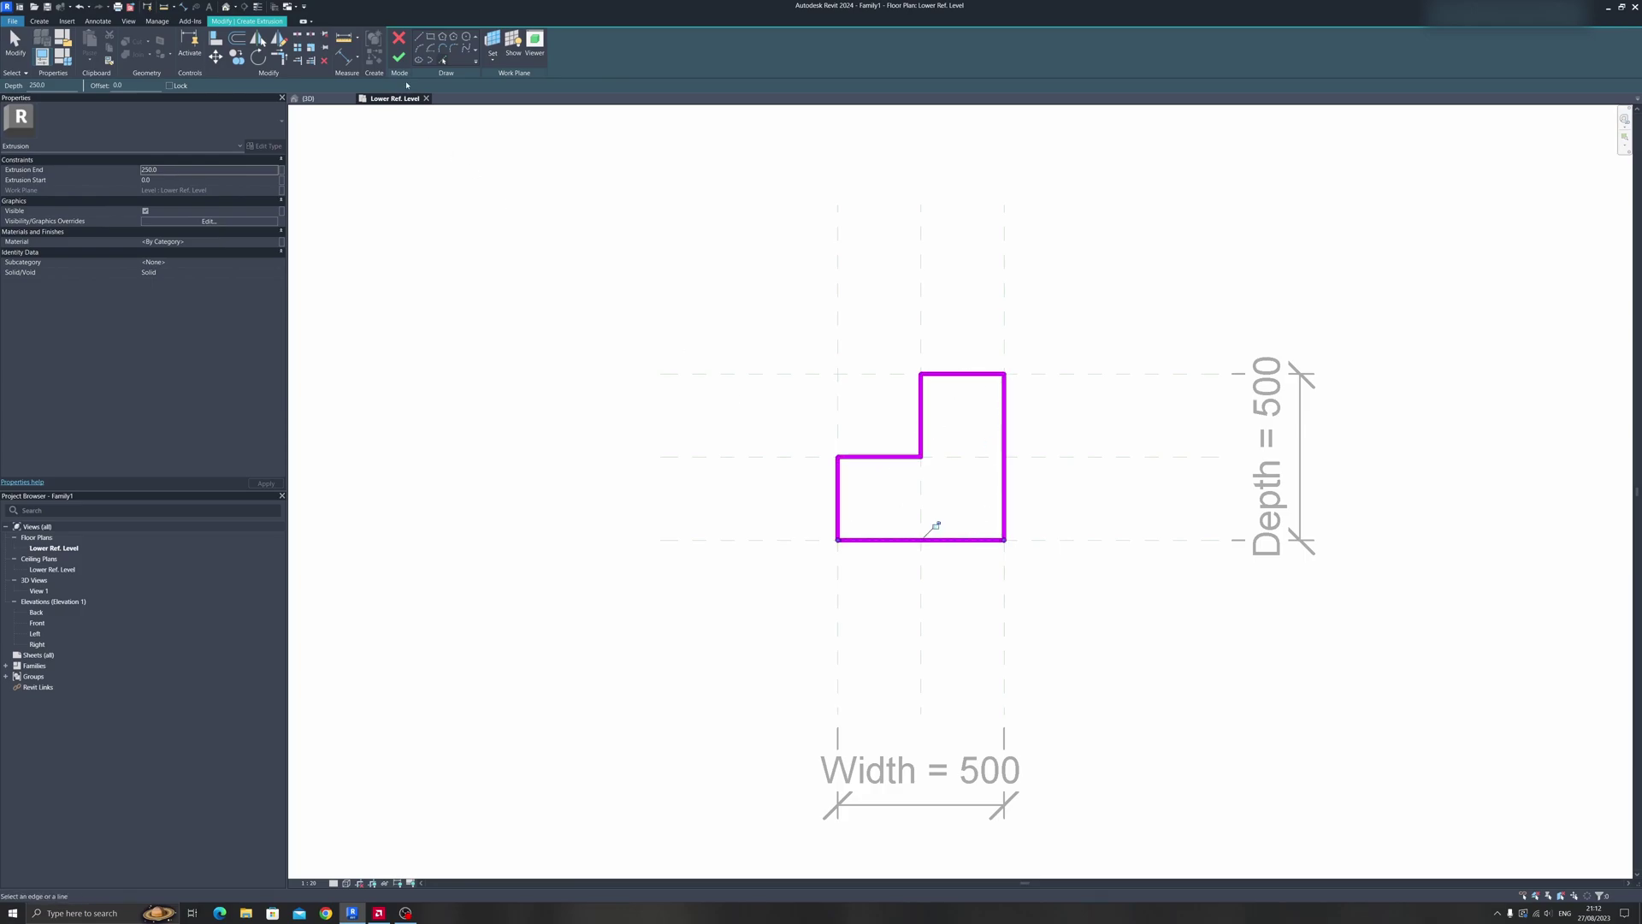
{"action": "left_click", "coordinate": [399, 58]}
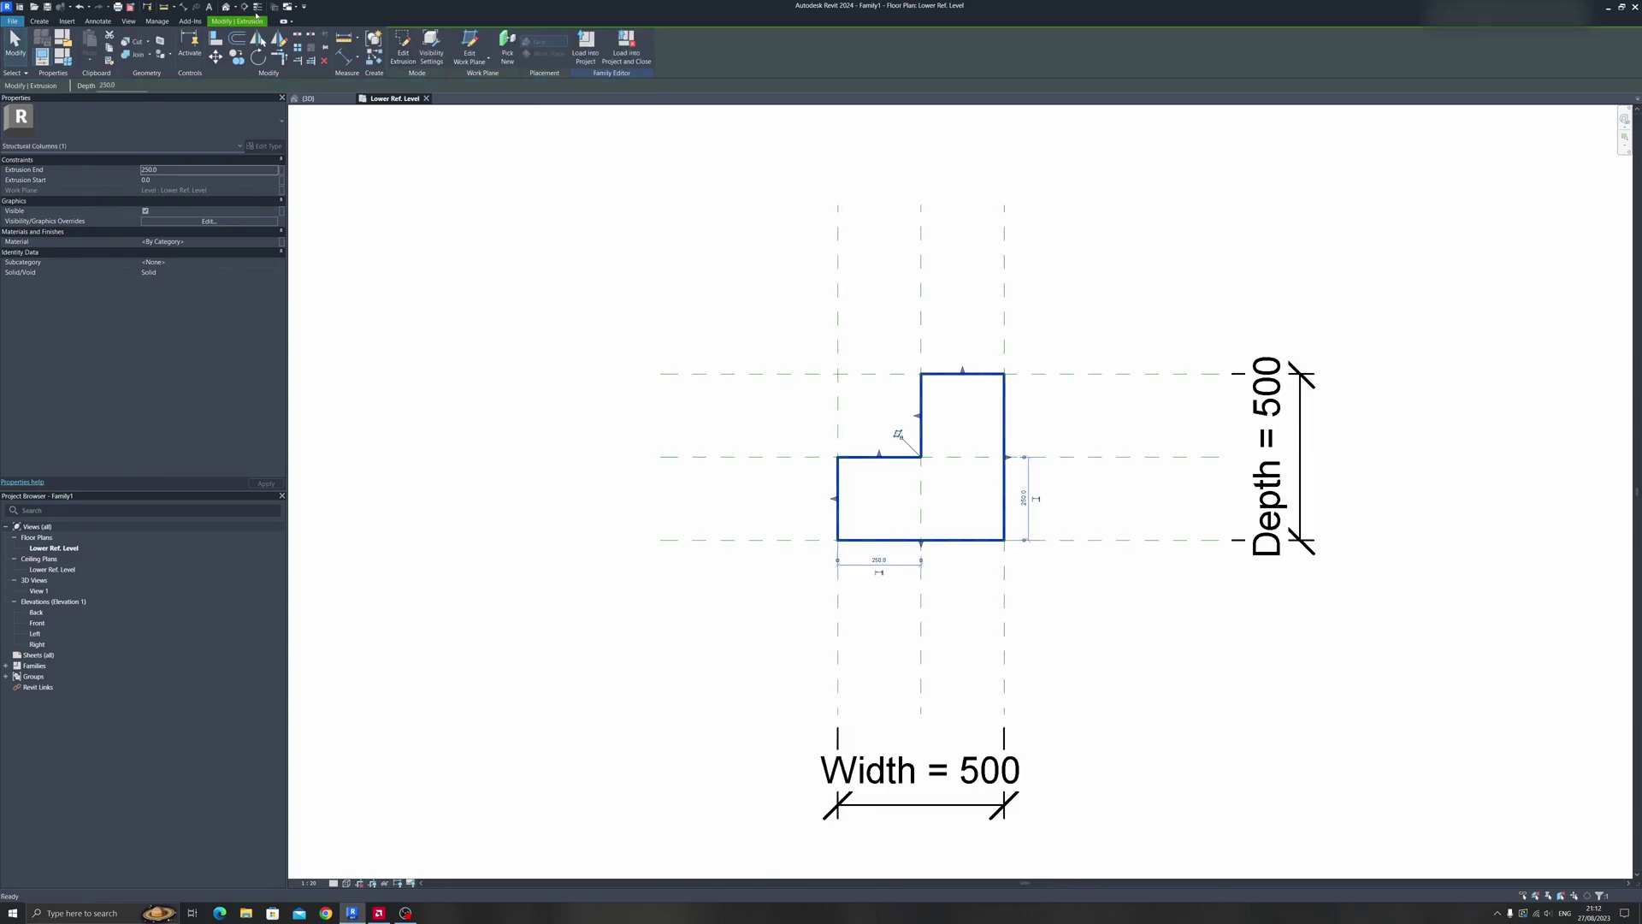
View the L-shaped extrusion in the default 3D view from a couple of angles
{"action": "left_click", "coordinate": [227, 7]}
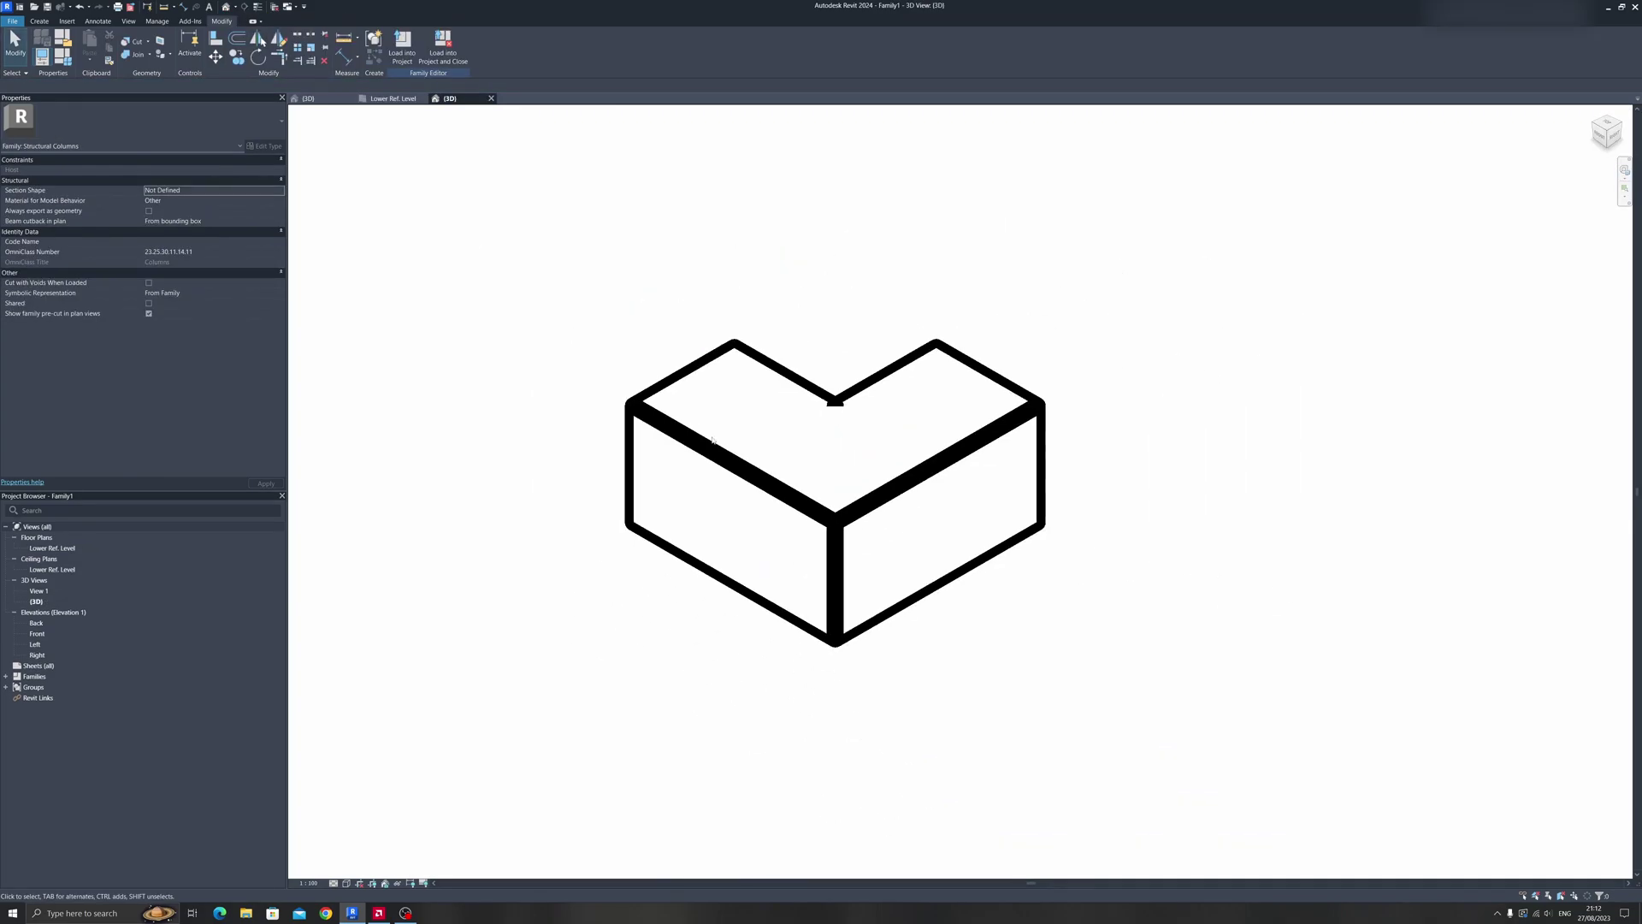
{"action": "scroll", "coordinate": [712, 440], "scroll_direction": "down", "scroll_amount": 5}
{"action": "middle_click_drag", "start_coordinate": [712, 441], "coordinate": [805, 447], "text": "shift"}
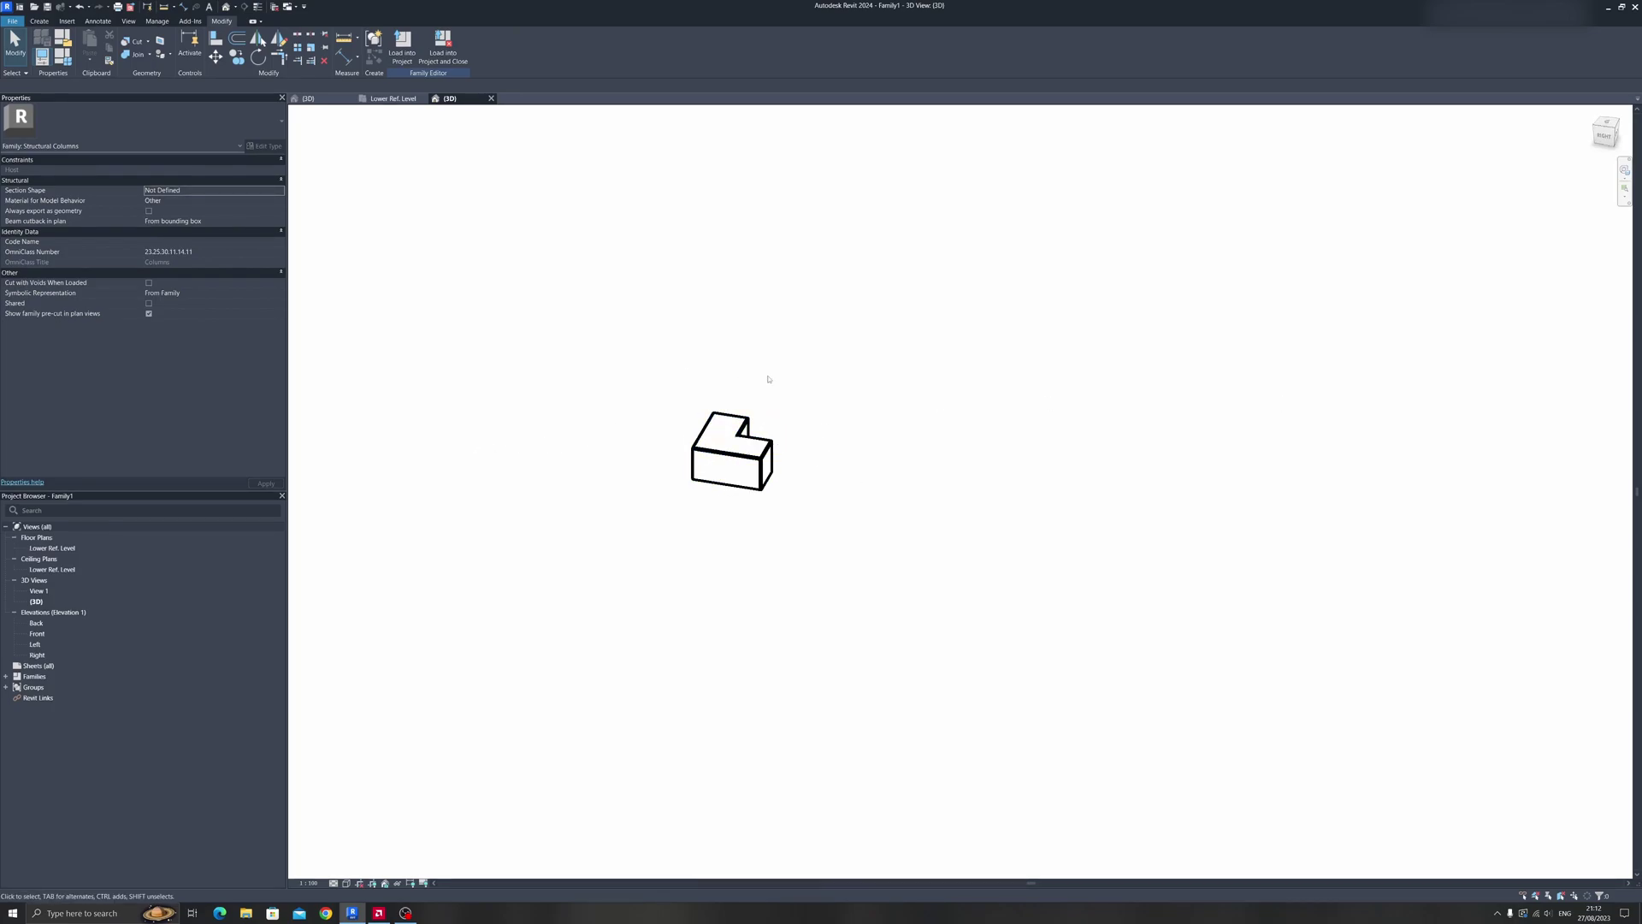
{"action": "middle_click_drag", "start_coordinate": [768, 379], "coordinate": [649, 373], "text": "shift"}
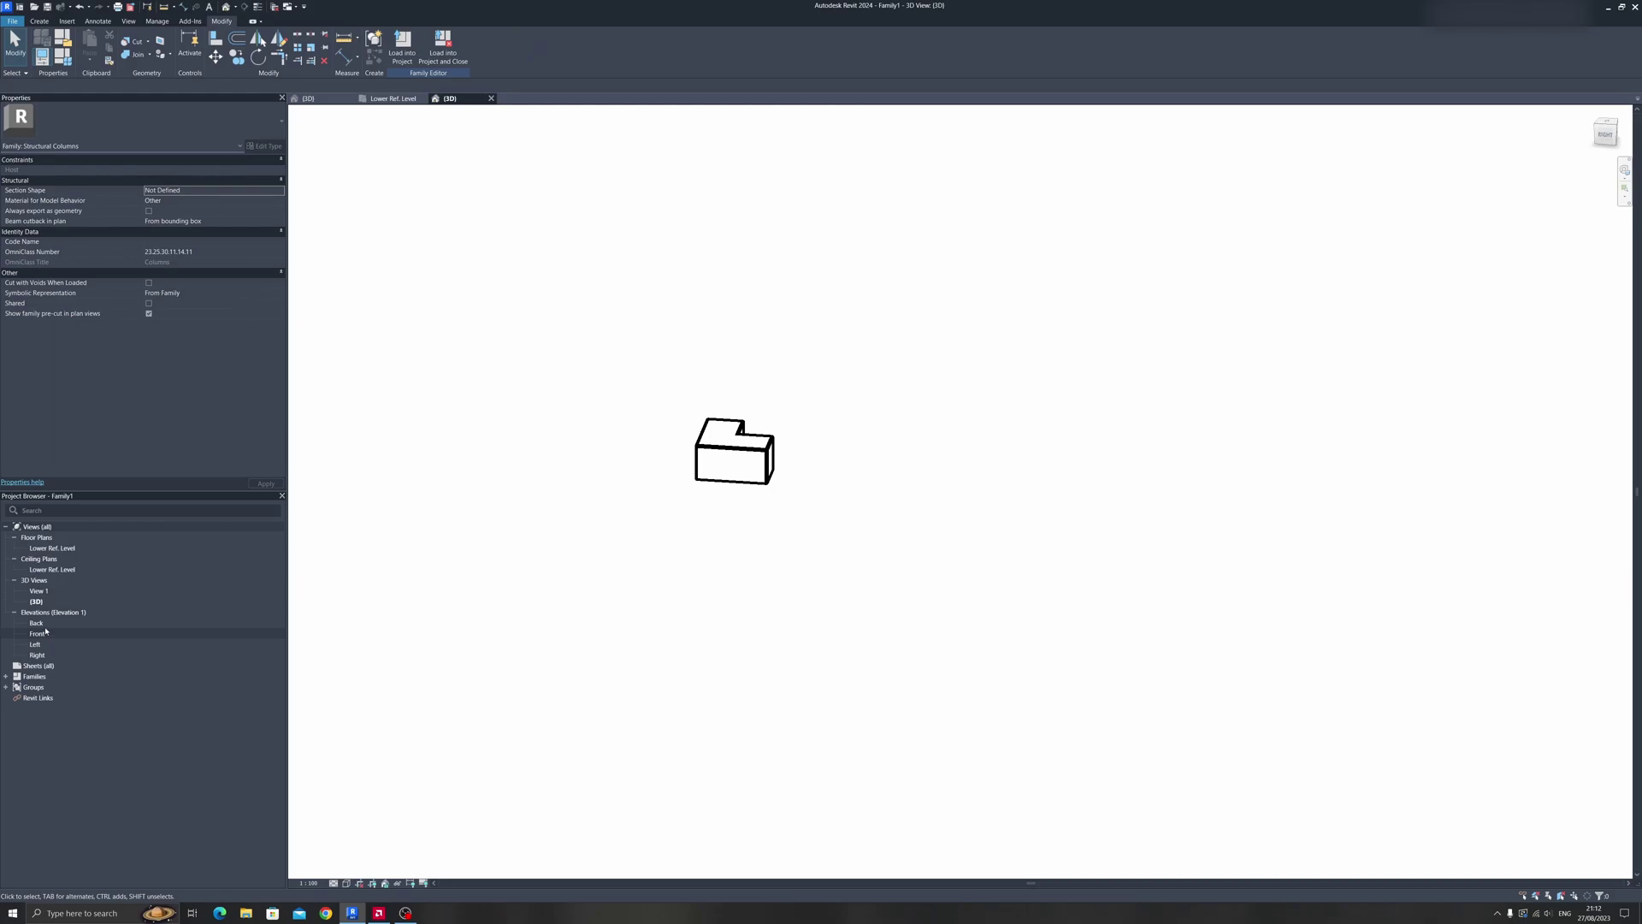
Stretch the extrusion up to the Upper Ref. Level in the Back elevation, then return to Lower Ref. Level
{"action": "double_click", "coordinate": [36, 623]}
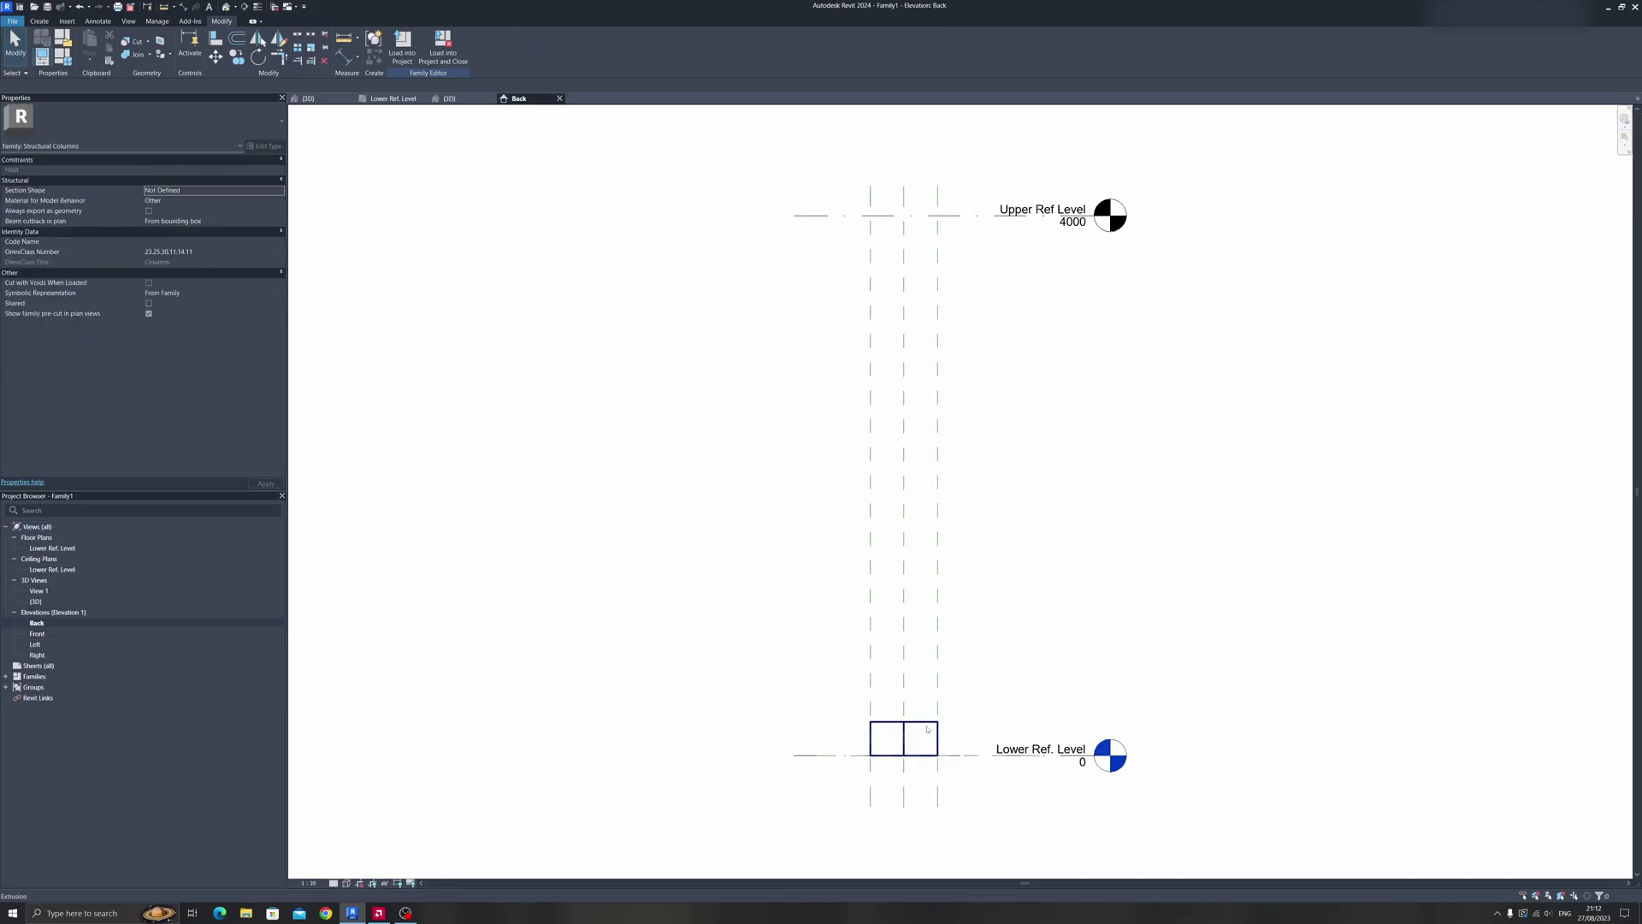
{"action": "left_click", "coordinate": [889, 722]}
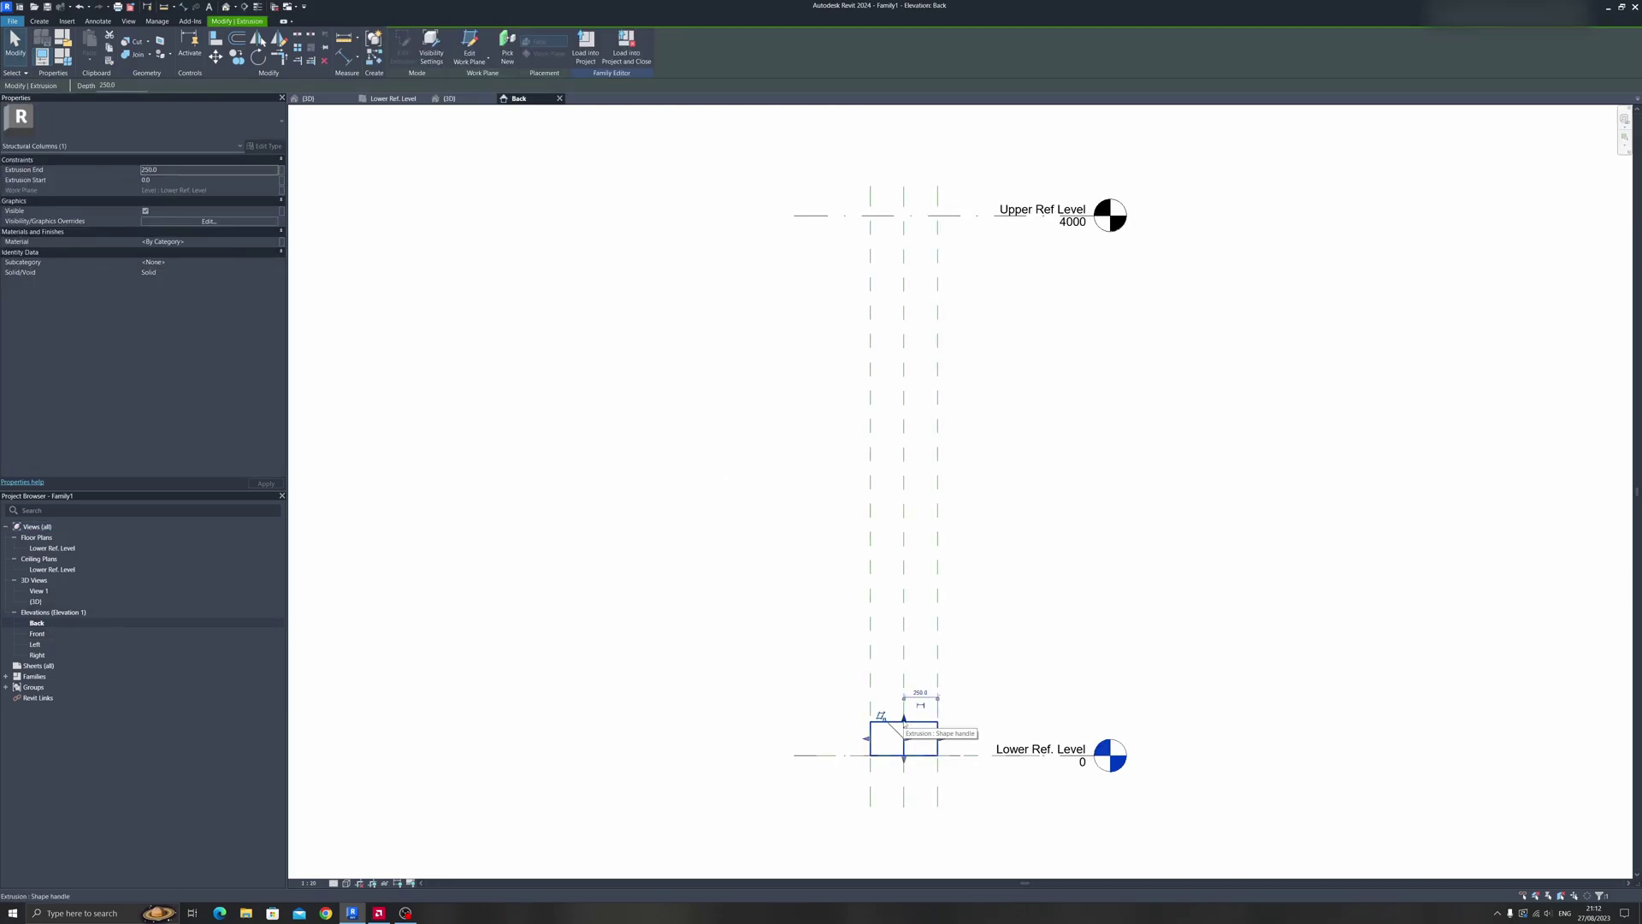
{"action": "left_click_drag", "start_coordinate": [905, 723], "coordinate": [918, 214]}
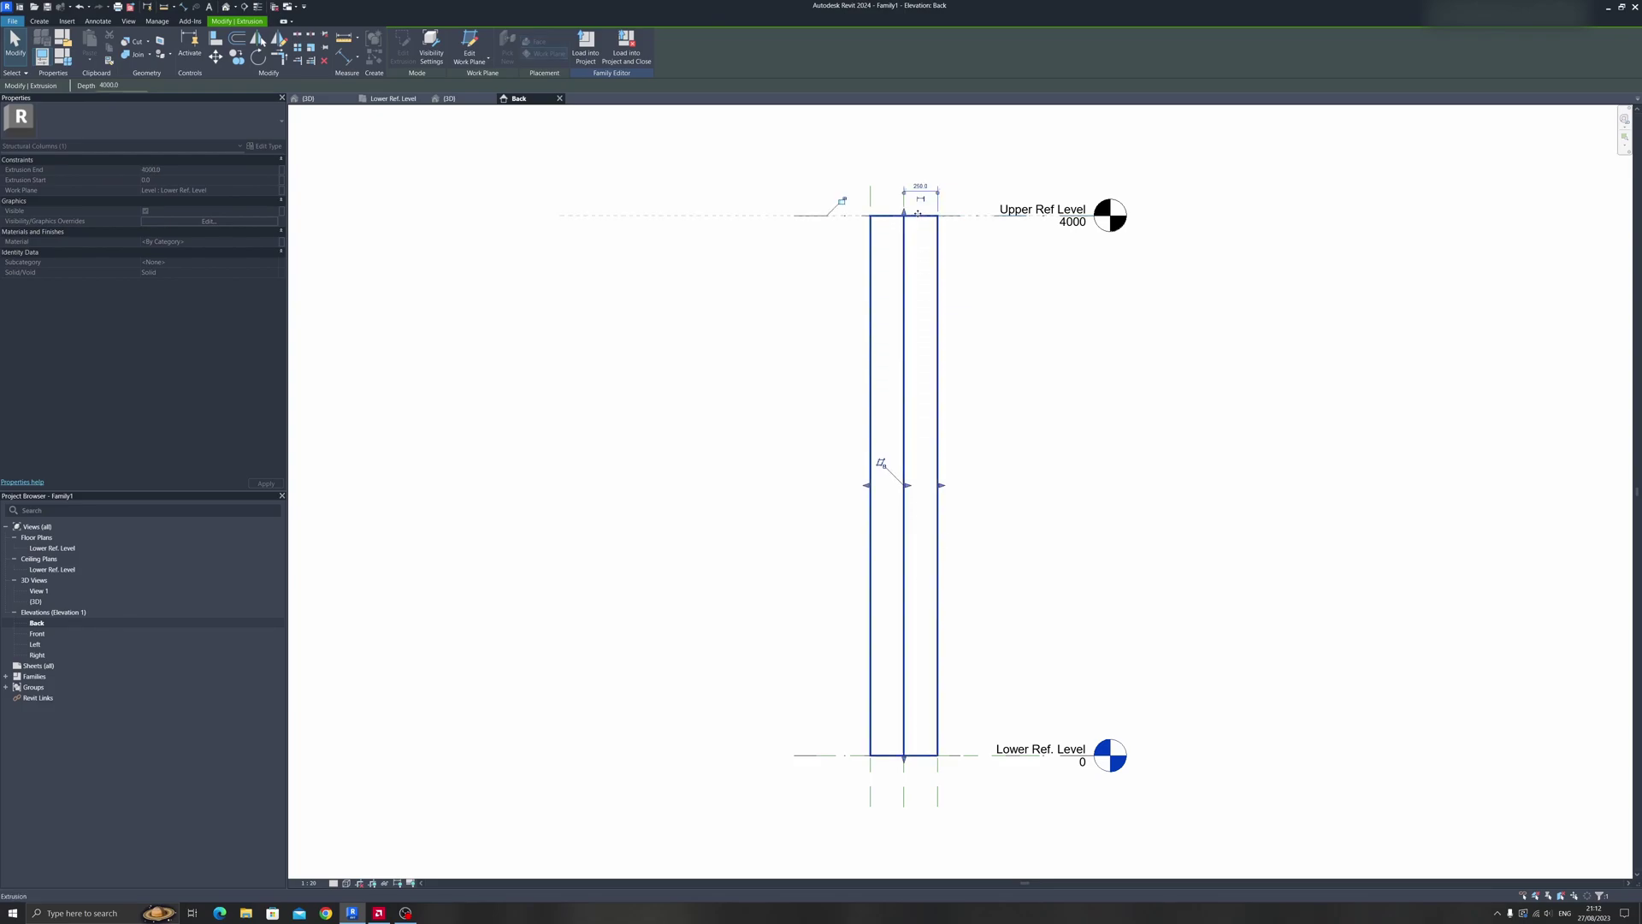
{"action": "left_click", "coordinate": [1031, 270]}
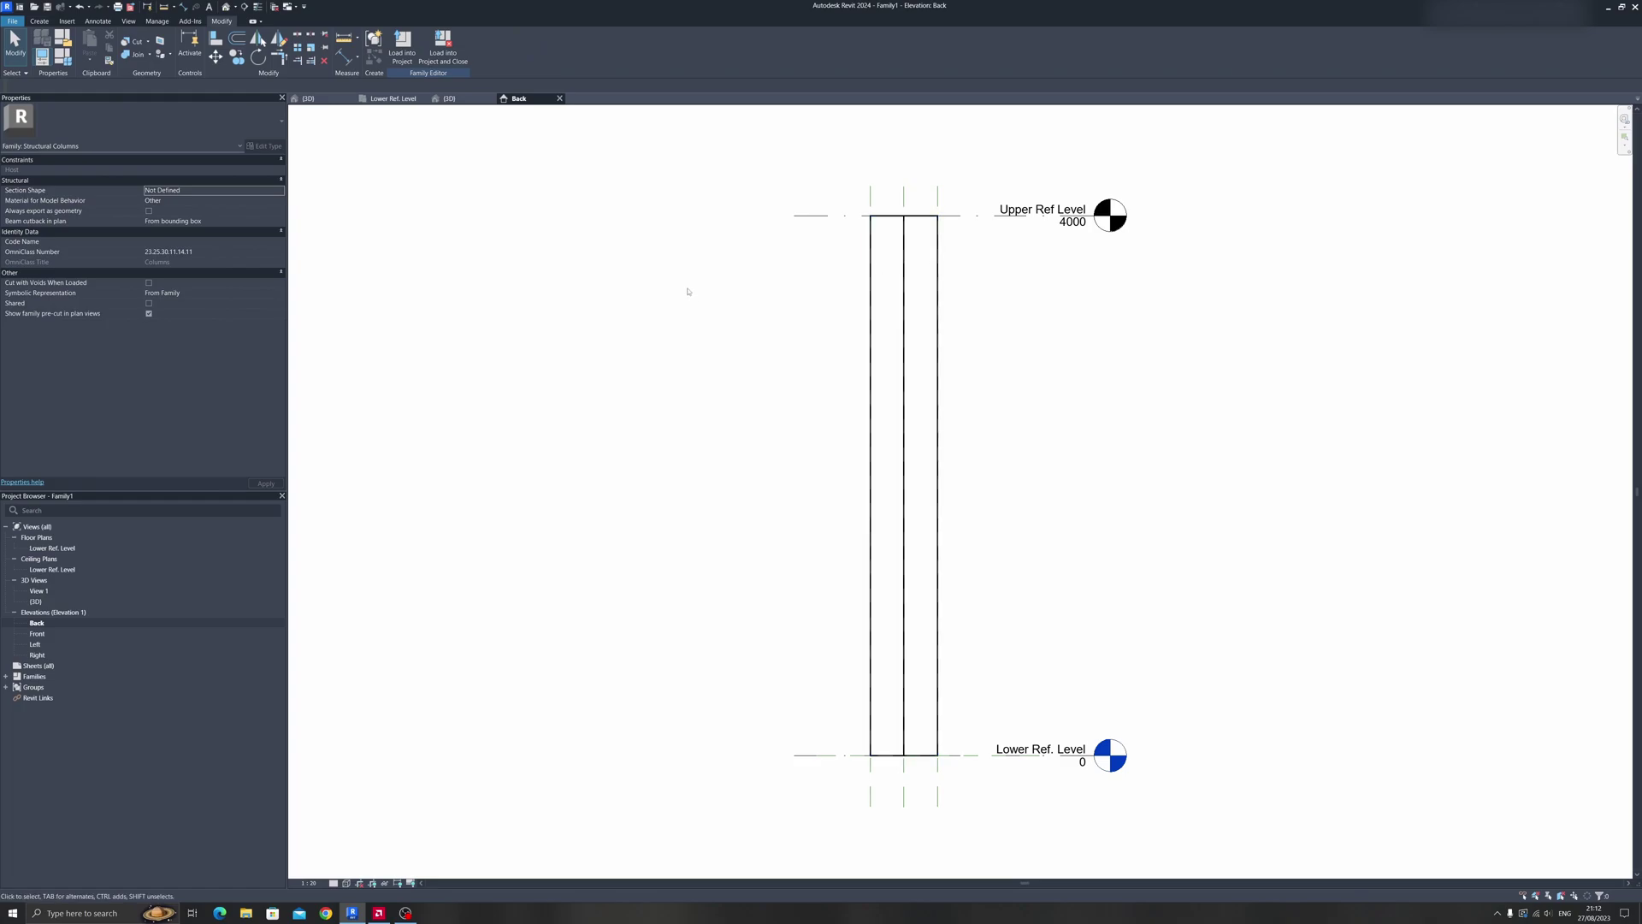
{"action": "left_click", "coordinate": [393, 99]}
{"action": "scroll", "coordinate": [939, 541], "scroll_direction": "down", "scroll_amount": 3}
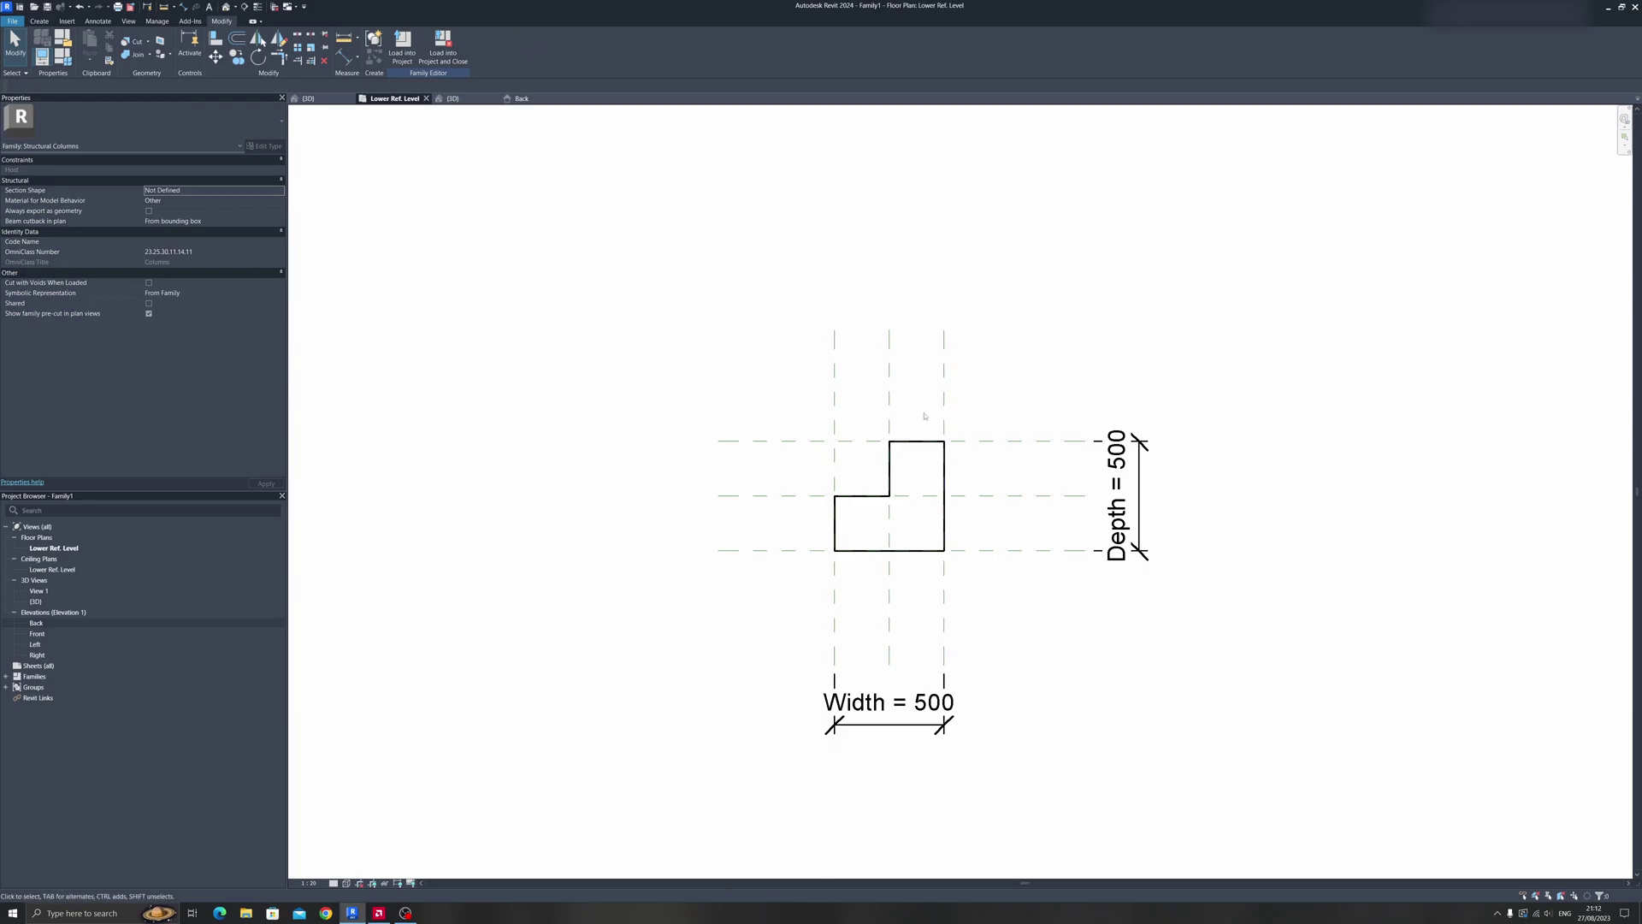
Place aligned 250 dimensions between the middle and right planes, then the centre and bottom planes
{"action": "left_click", "coordinate": [99, 22]}
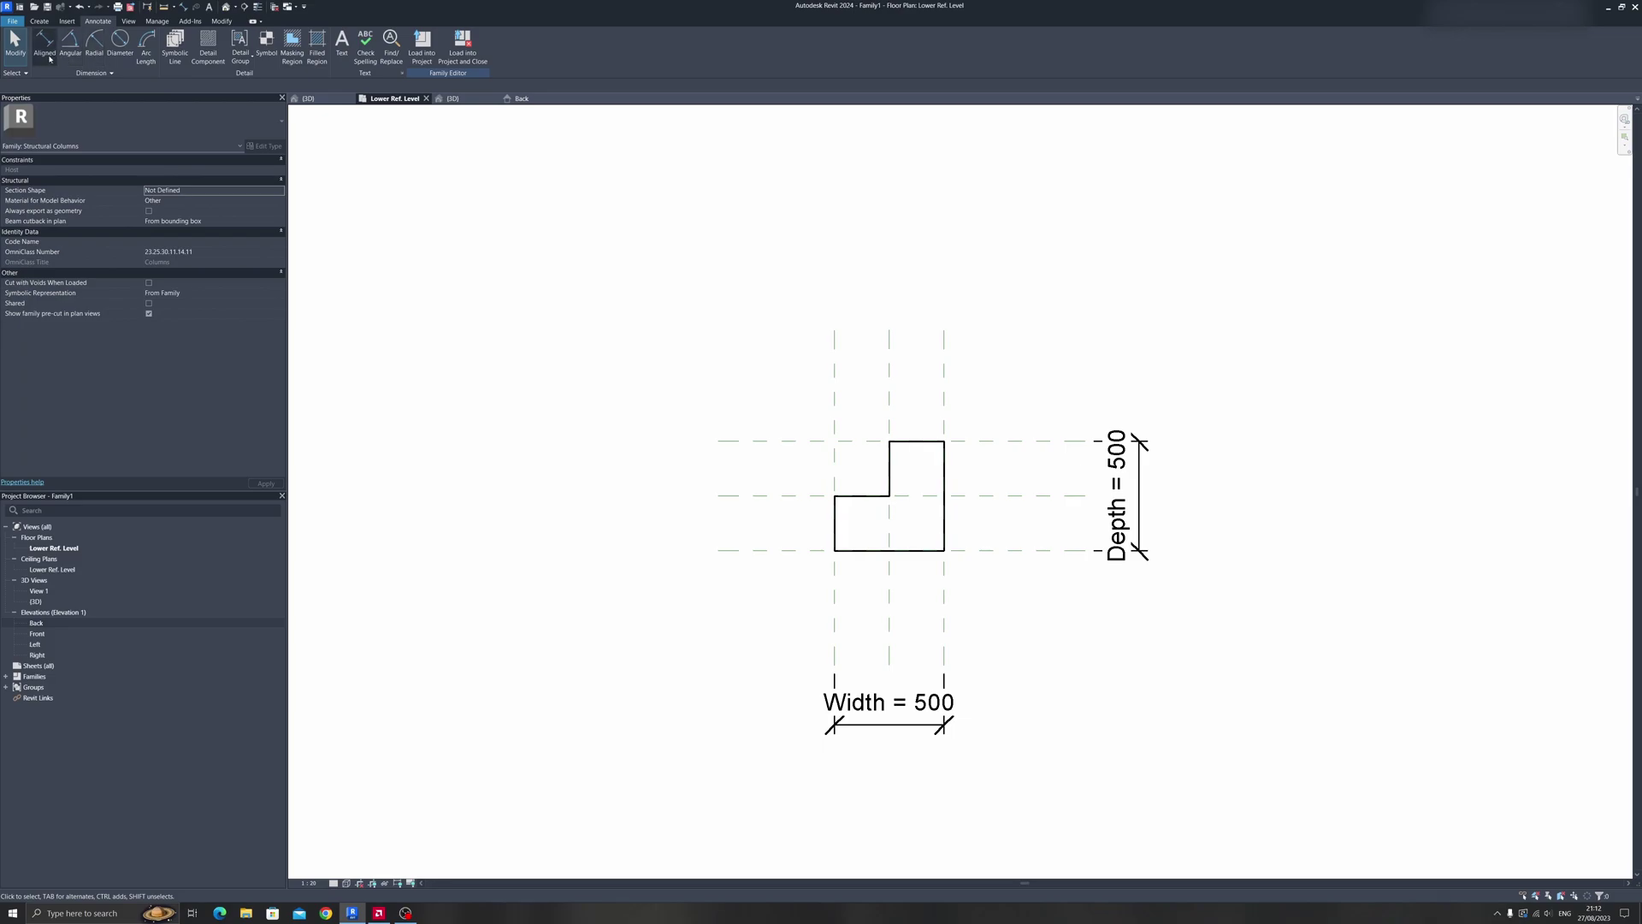
{"action": "left_click", "coordinate": [45, 43]}
{"action": "left_click", "coordinate": [890, 403]}
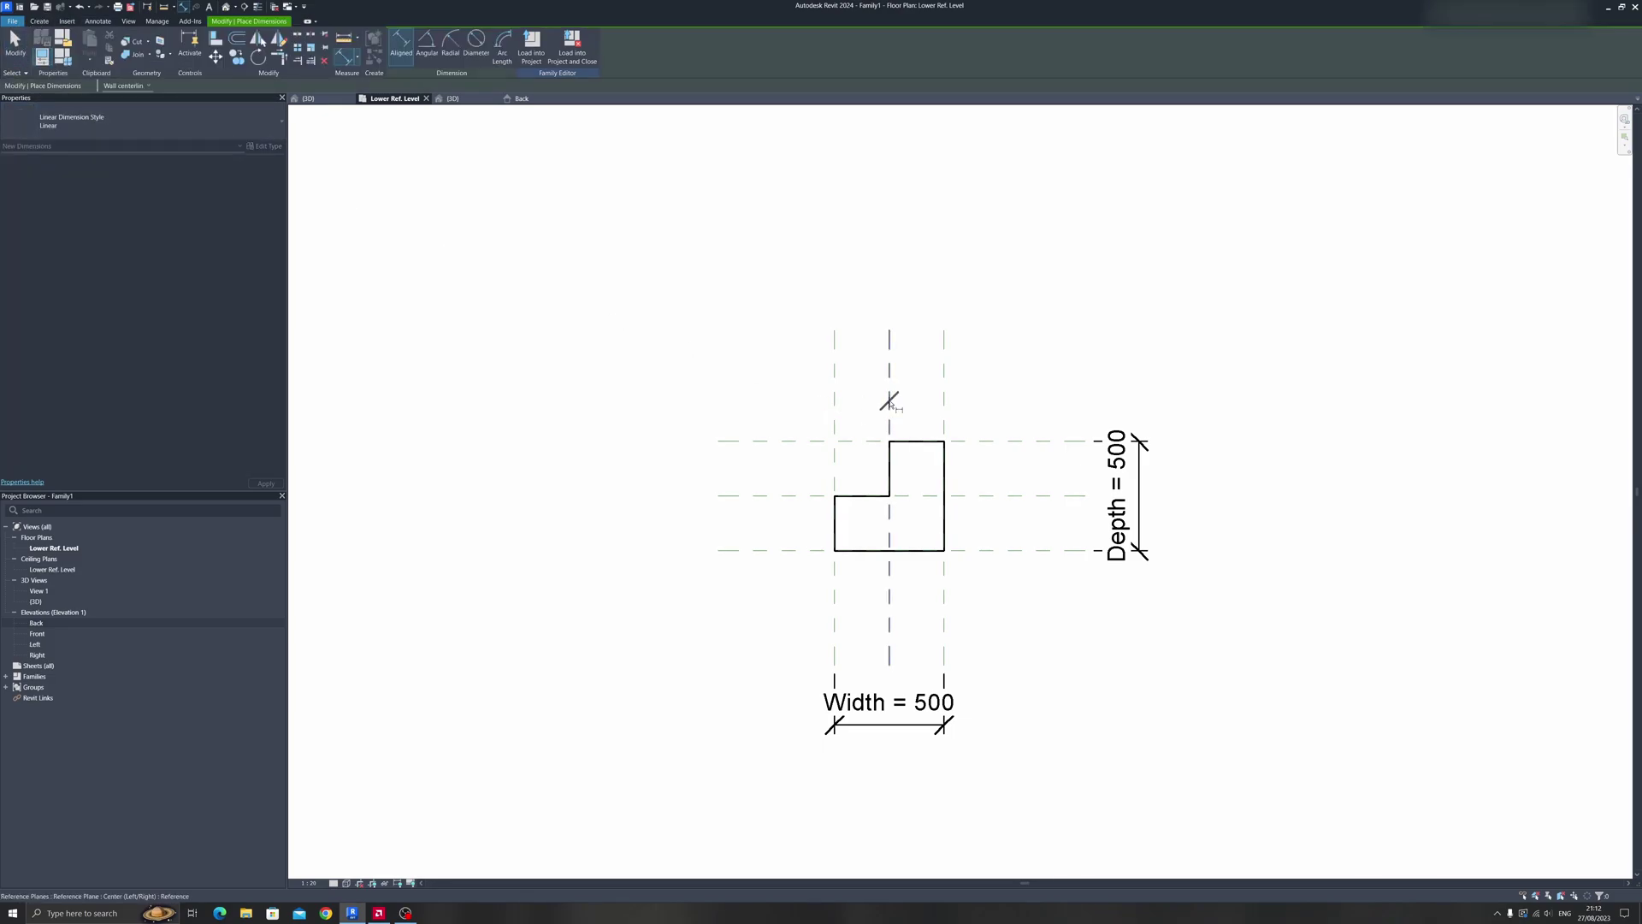
{"action": "left_click", "coordinate": [944, 399]}
{"action": "left_click", "coordinate": [915, 383]}
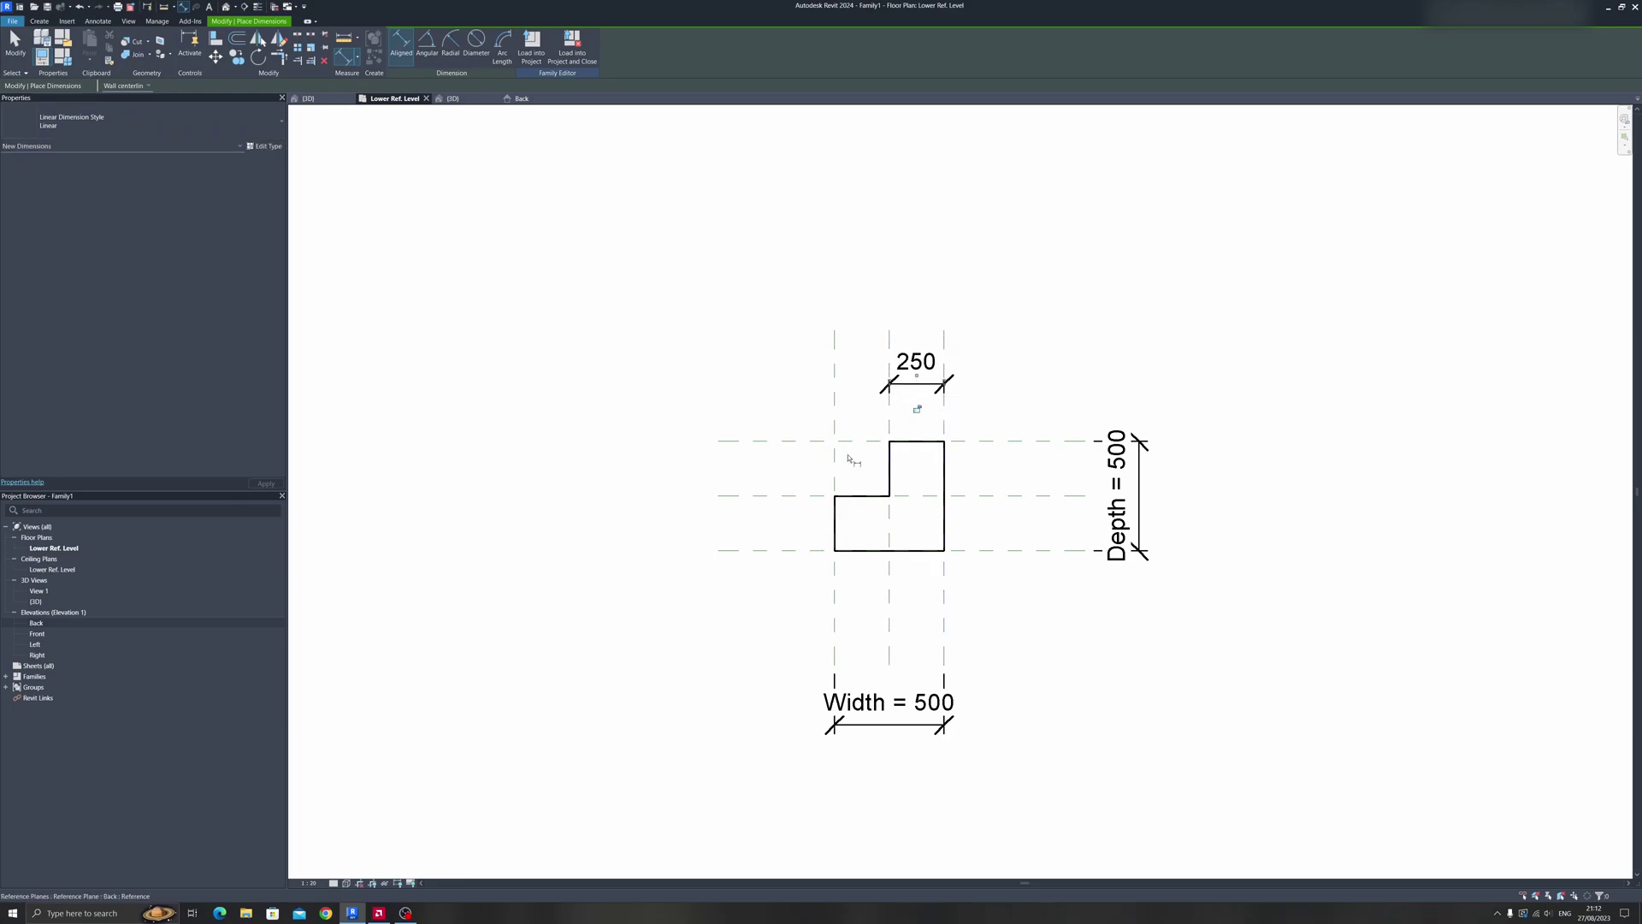
{"action": "left_click", "coordinate": [821, 497]}
{"action": "left_click", "coordinate": [813, 550]}
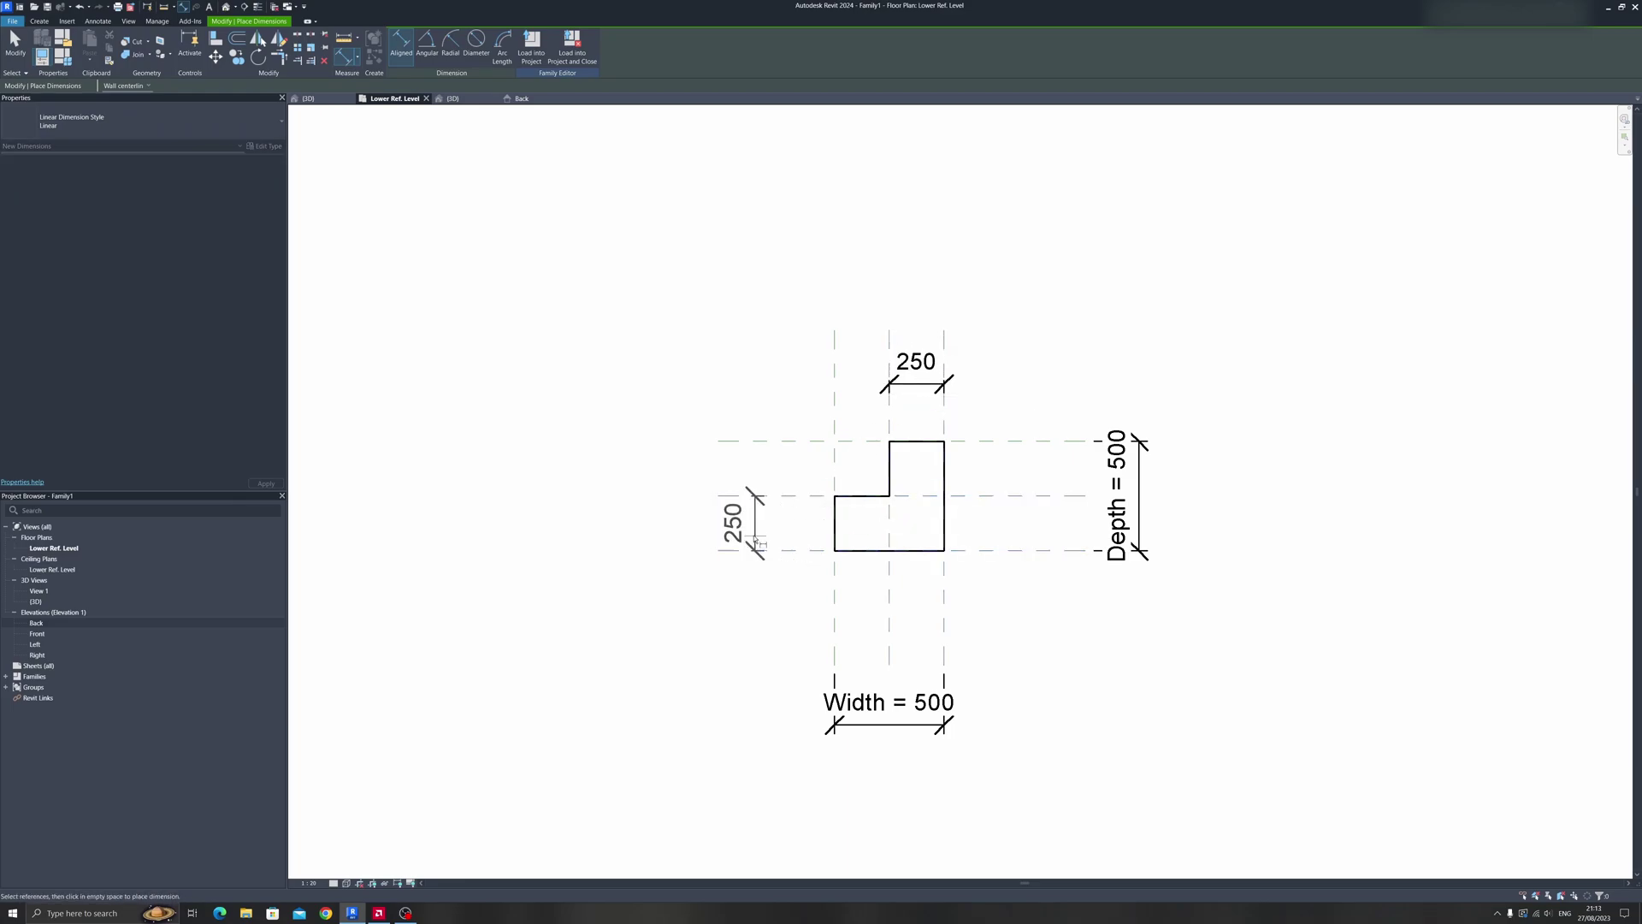
{"action": "left_click", "coordinate": [764, 531]}
{"action": "key", "text": "Escape"}
{"action": "key", "text": "Escape"}
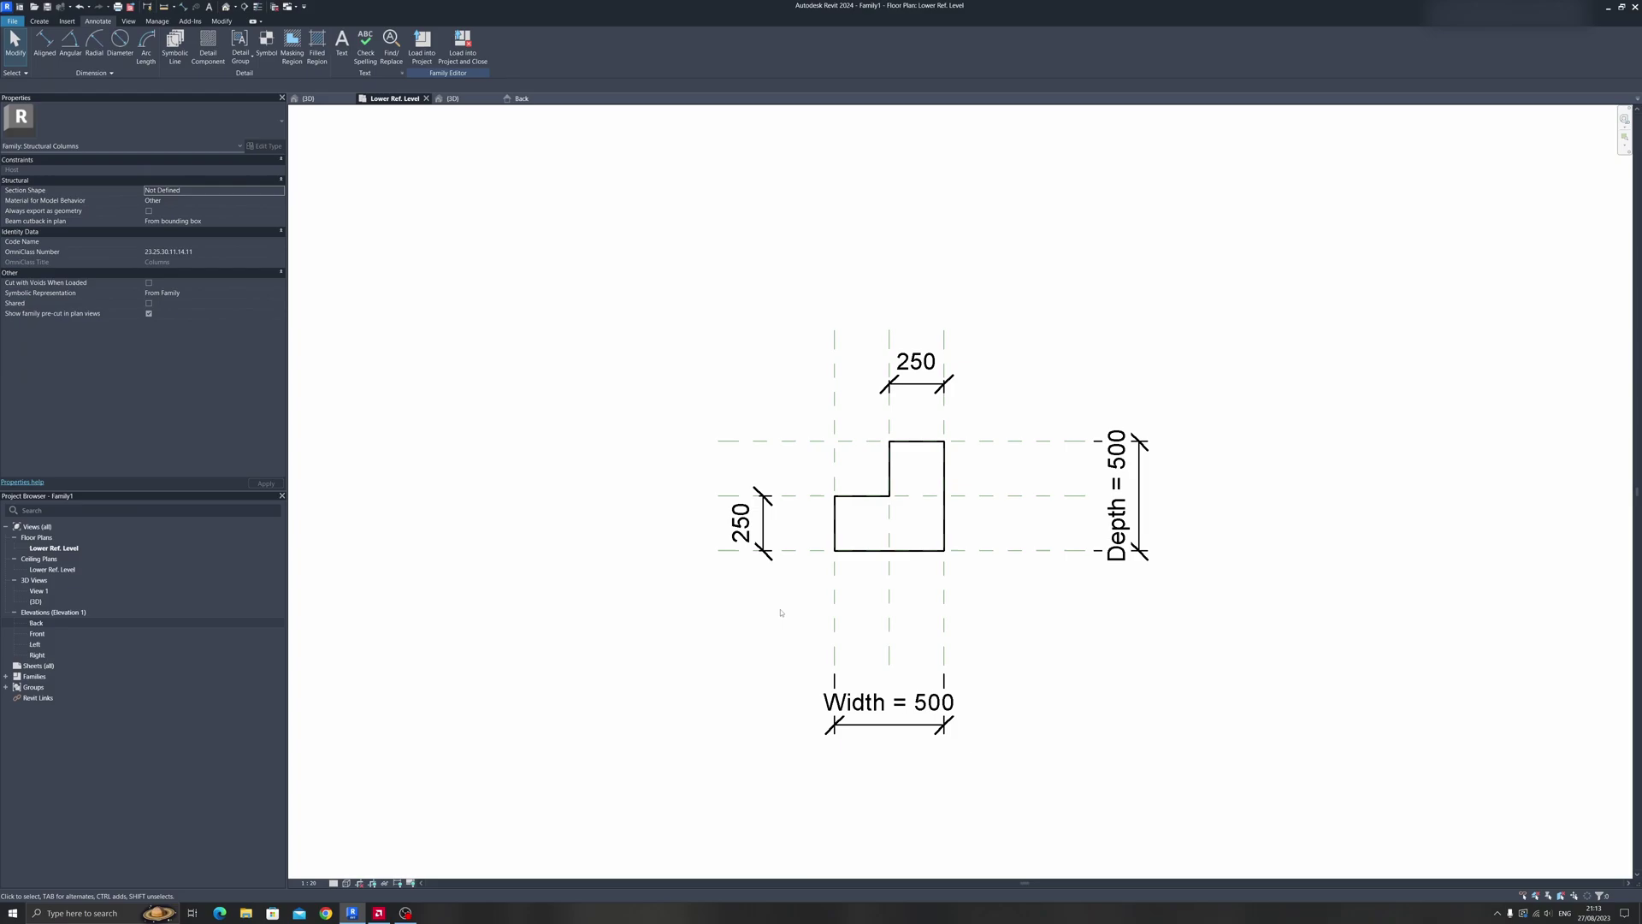
Make the left vertical 250 dimension a new T1 parameter grouped under Dimensions
{"action": "left_click", "coordinate": [785, 522]}
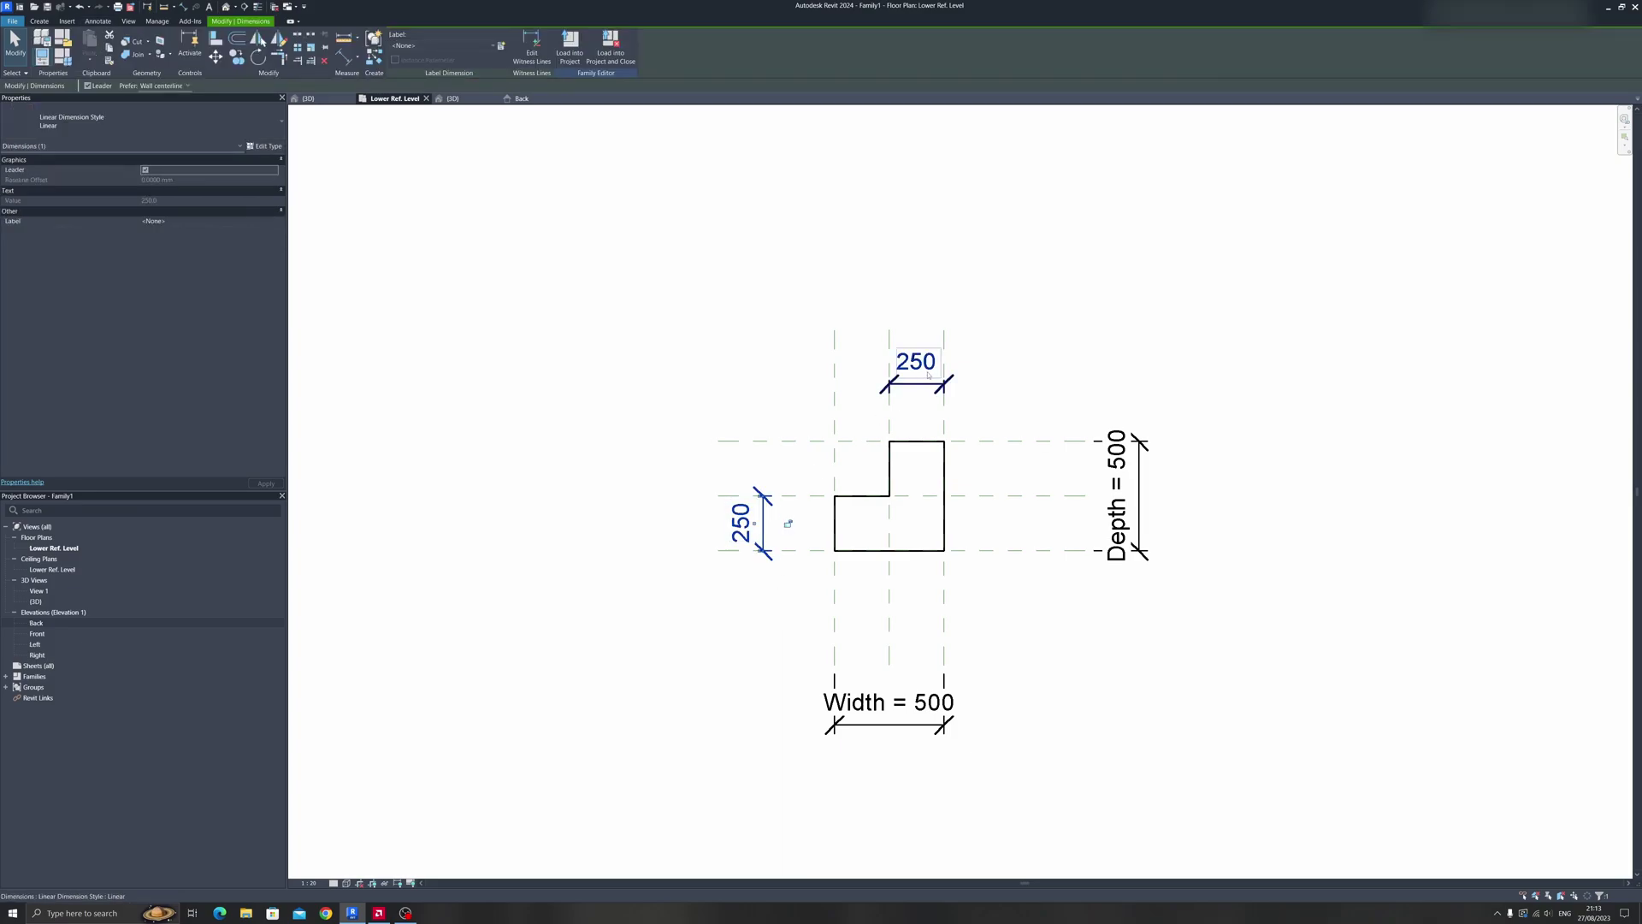
{"action": "left_click", "coordinate": [916, 389]}
{"action": "left_click", "coordinate": [788, 645]}
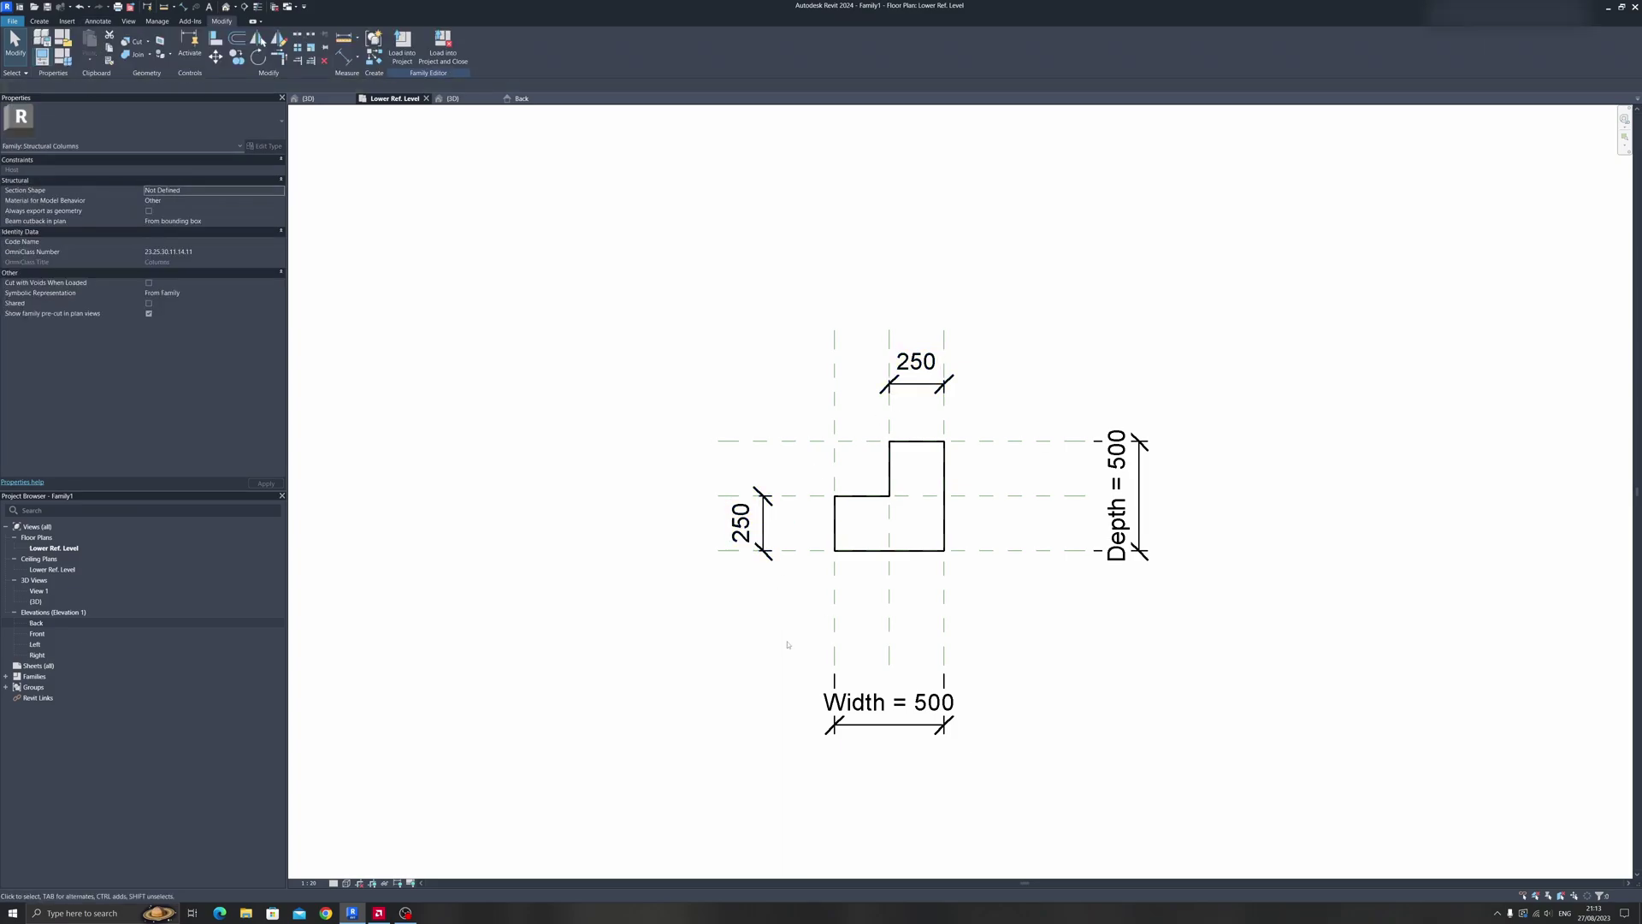
{"action": "left_click", "coordinate": [767, 529]}
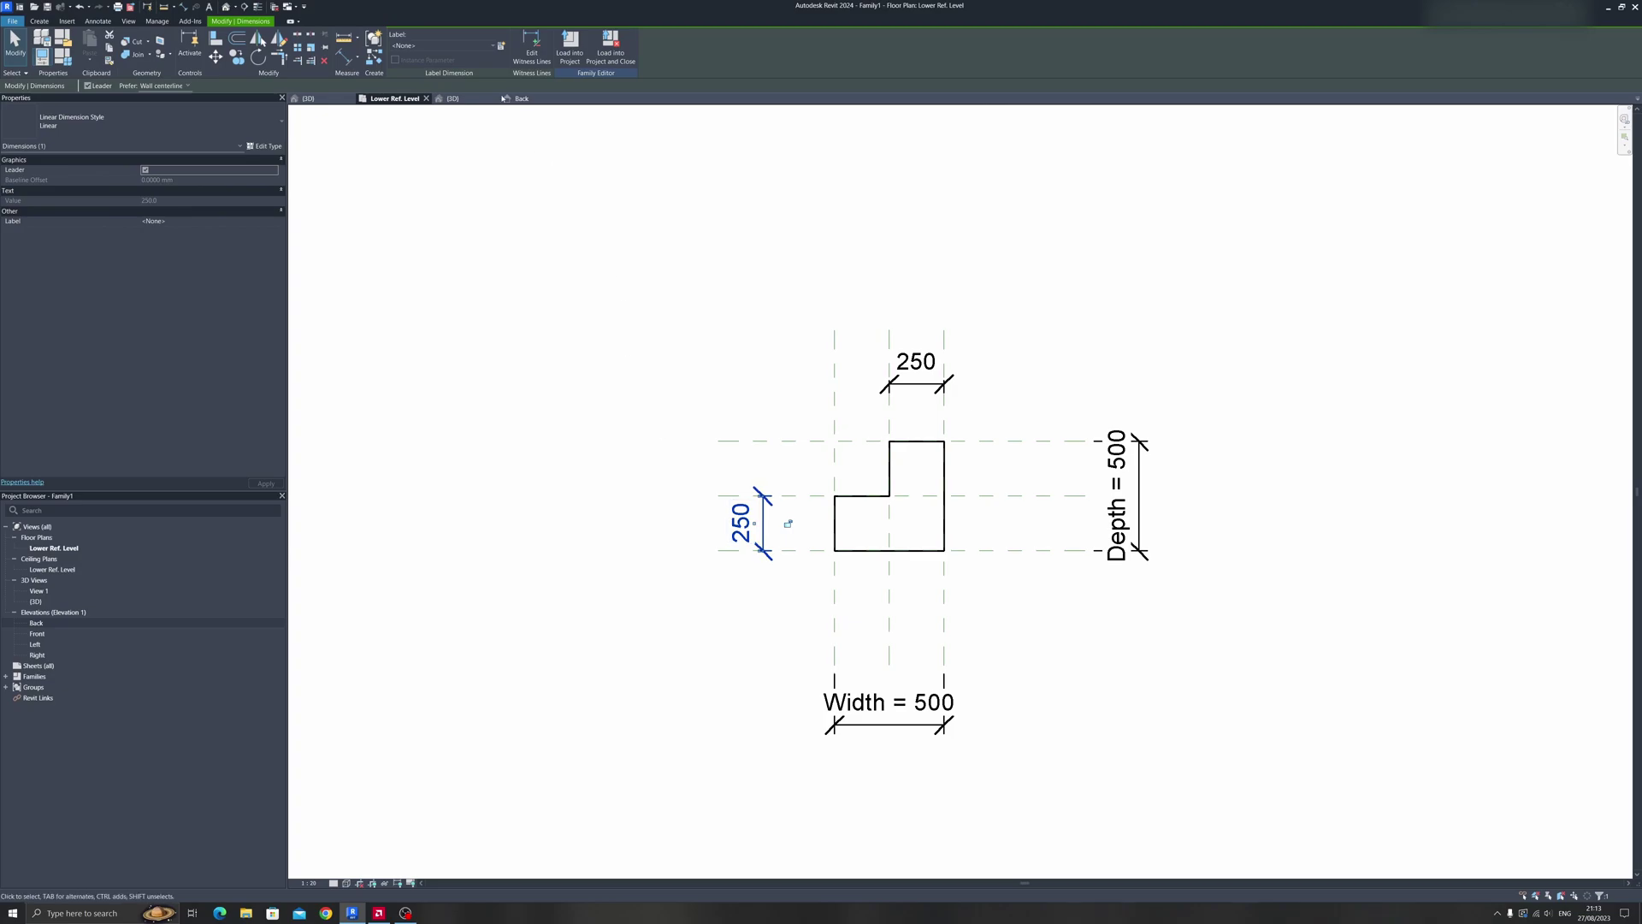
{"action": "left_click", "coordinate": [500, 47]}
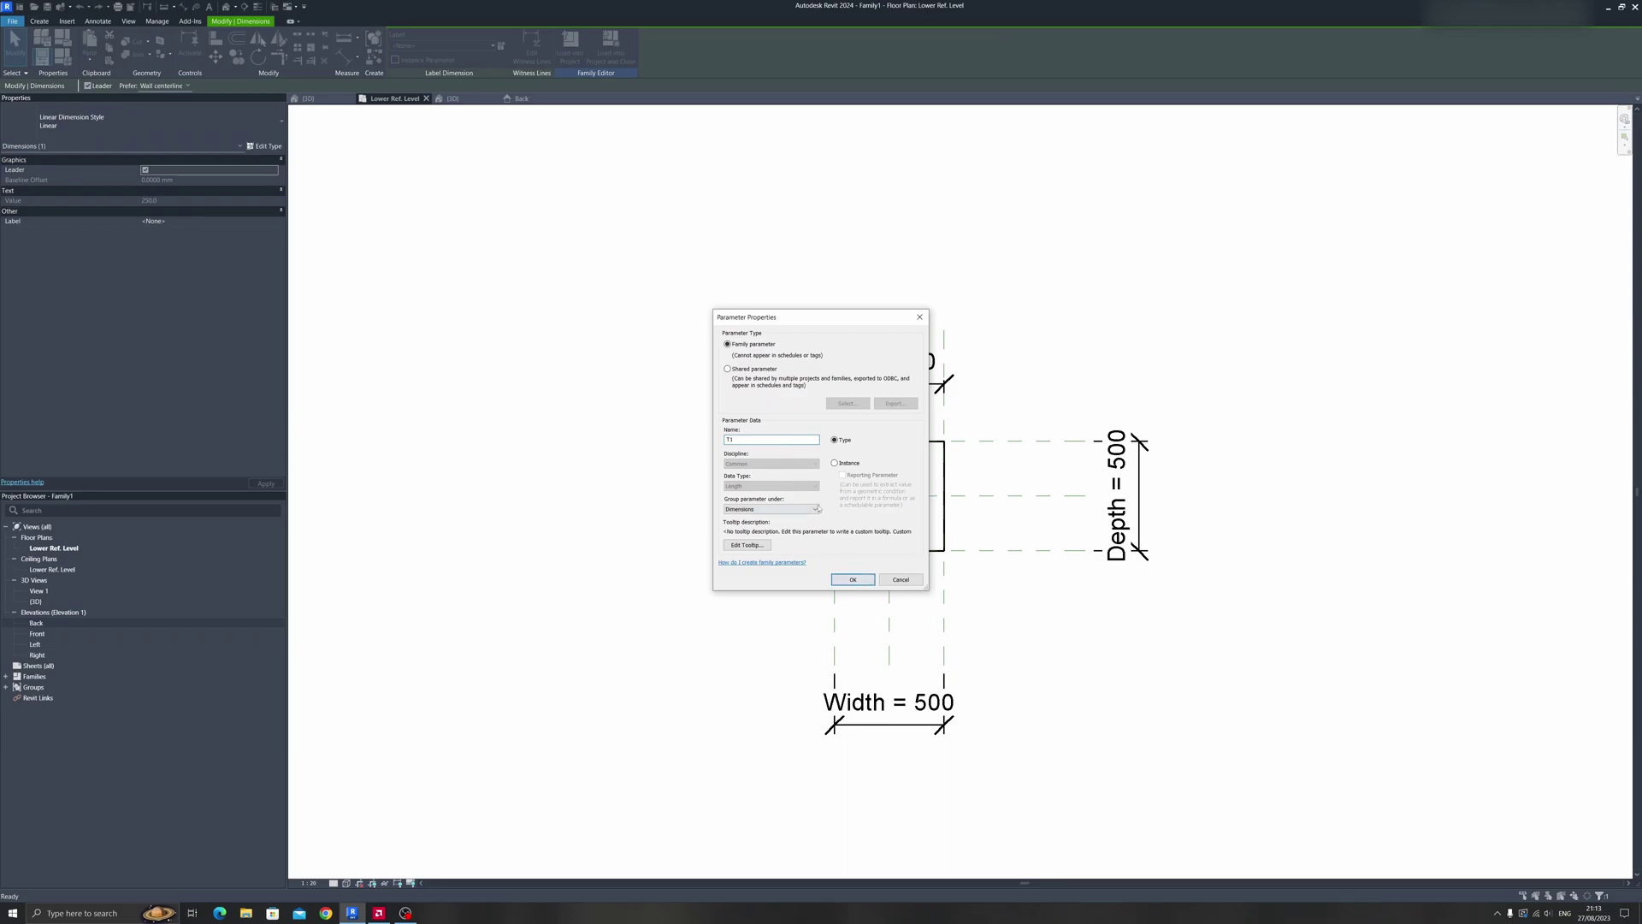
{"action": "left_click", "coordinate": [755, 510]}
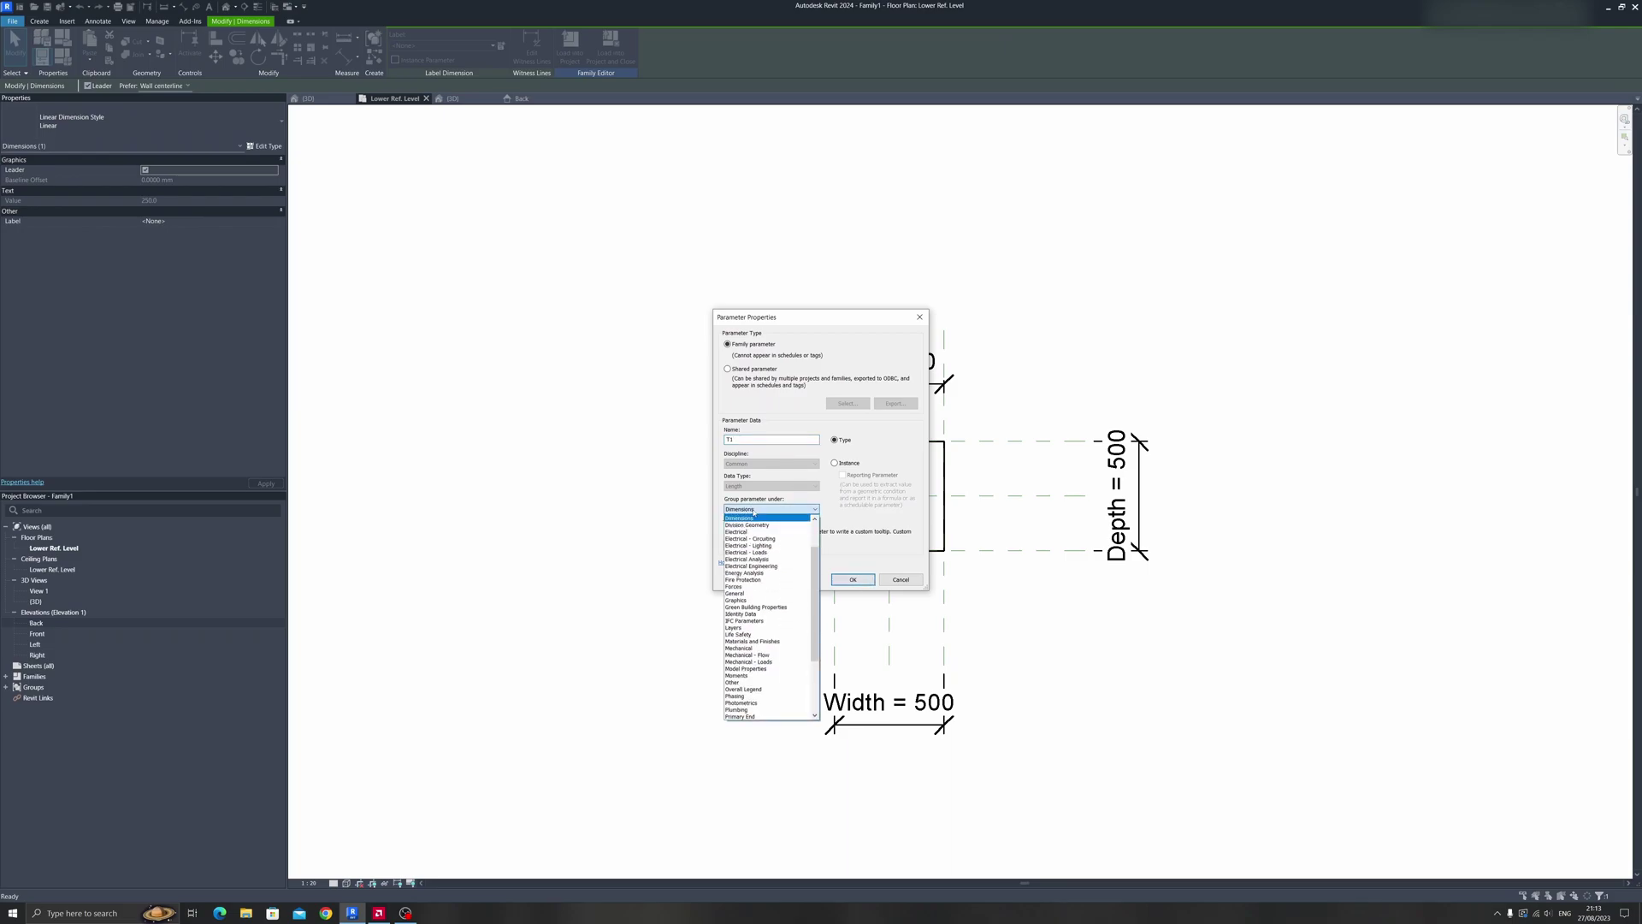
{"action": "left_click", "coordinate": [752, 518]}
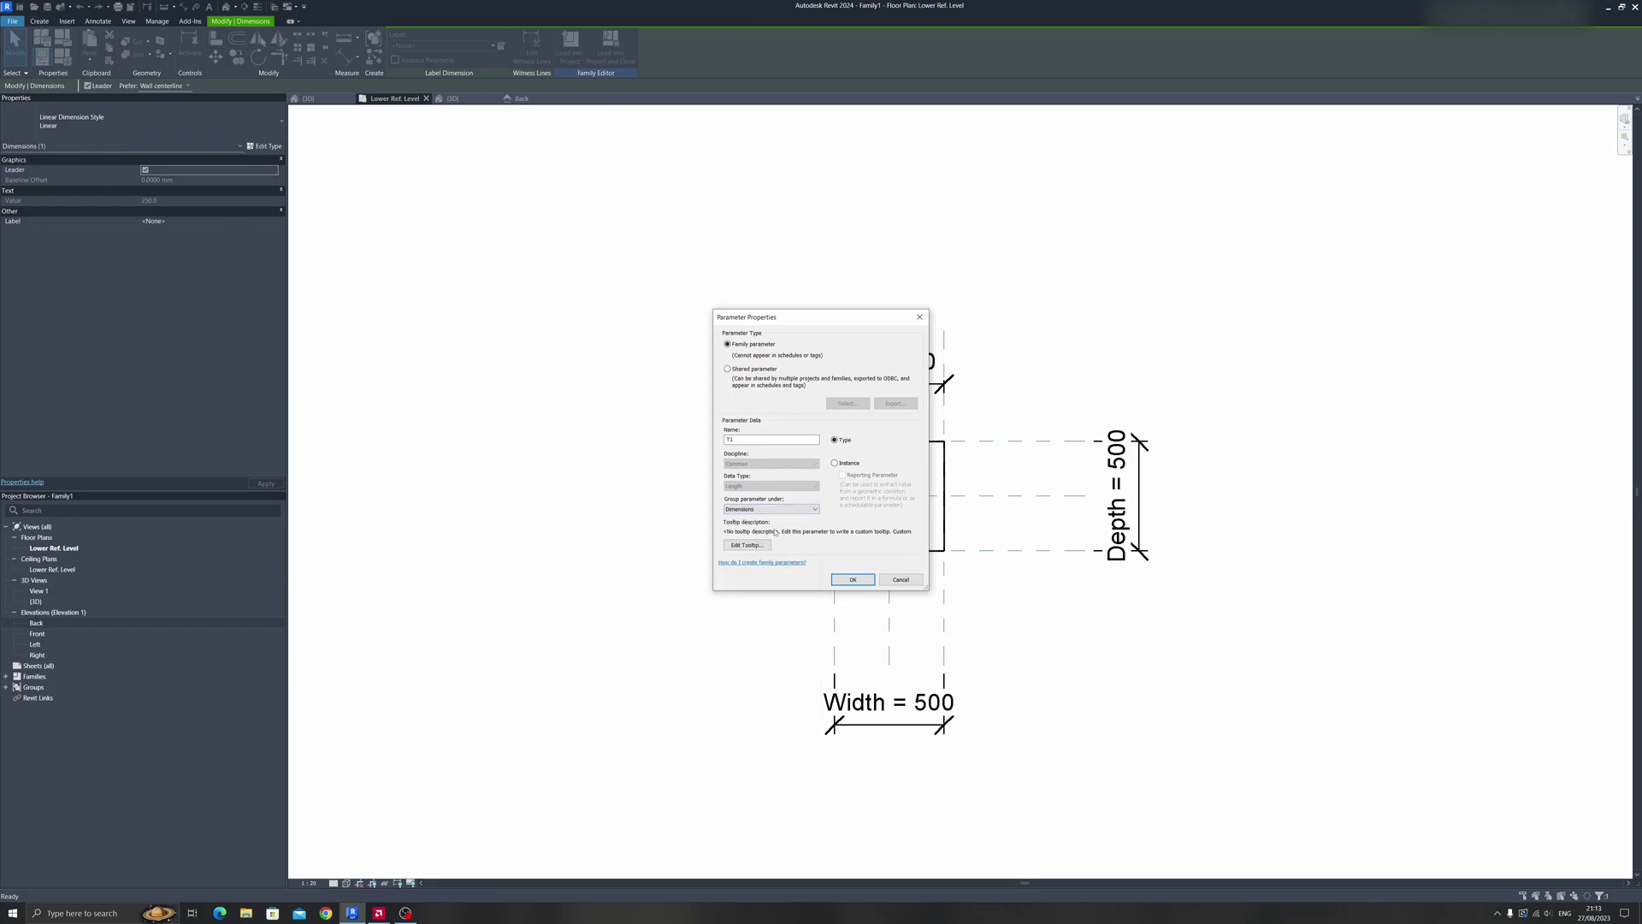
{"action": "left_click", "coordinate": [854, 580]}
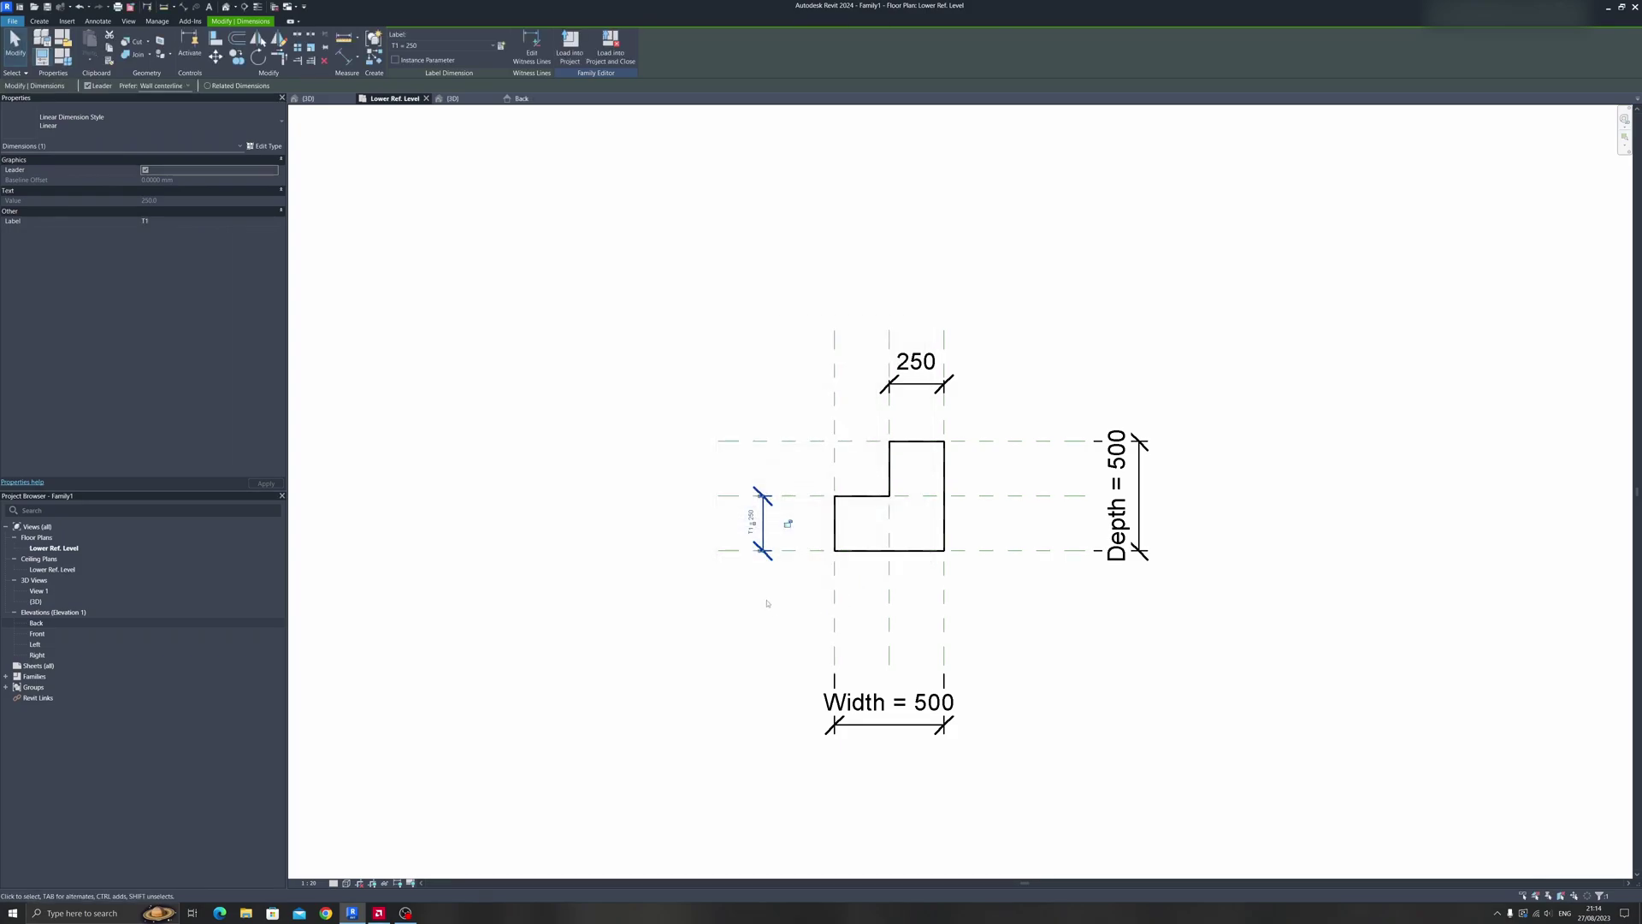
Label the top 250 dimension with a new T2 parameter grouped under Dimensions
{"action": "left_click", "coordinate": [767, 603]}
{"action": "left_click", "coordinate": [916, 381]}
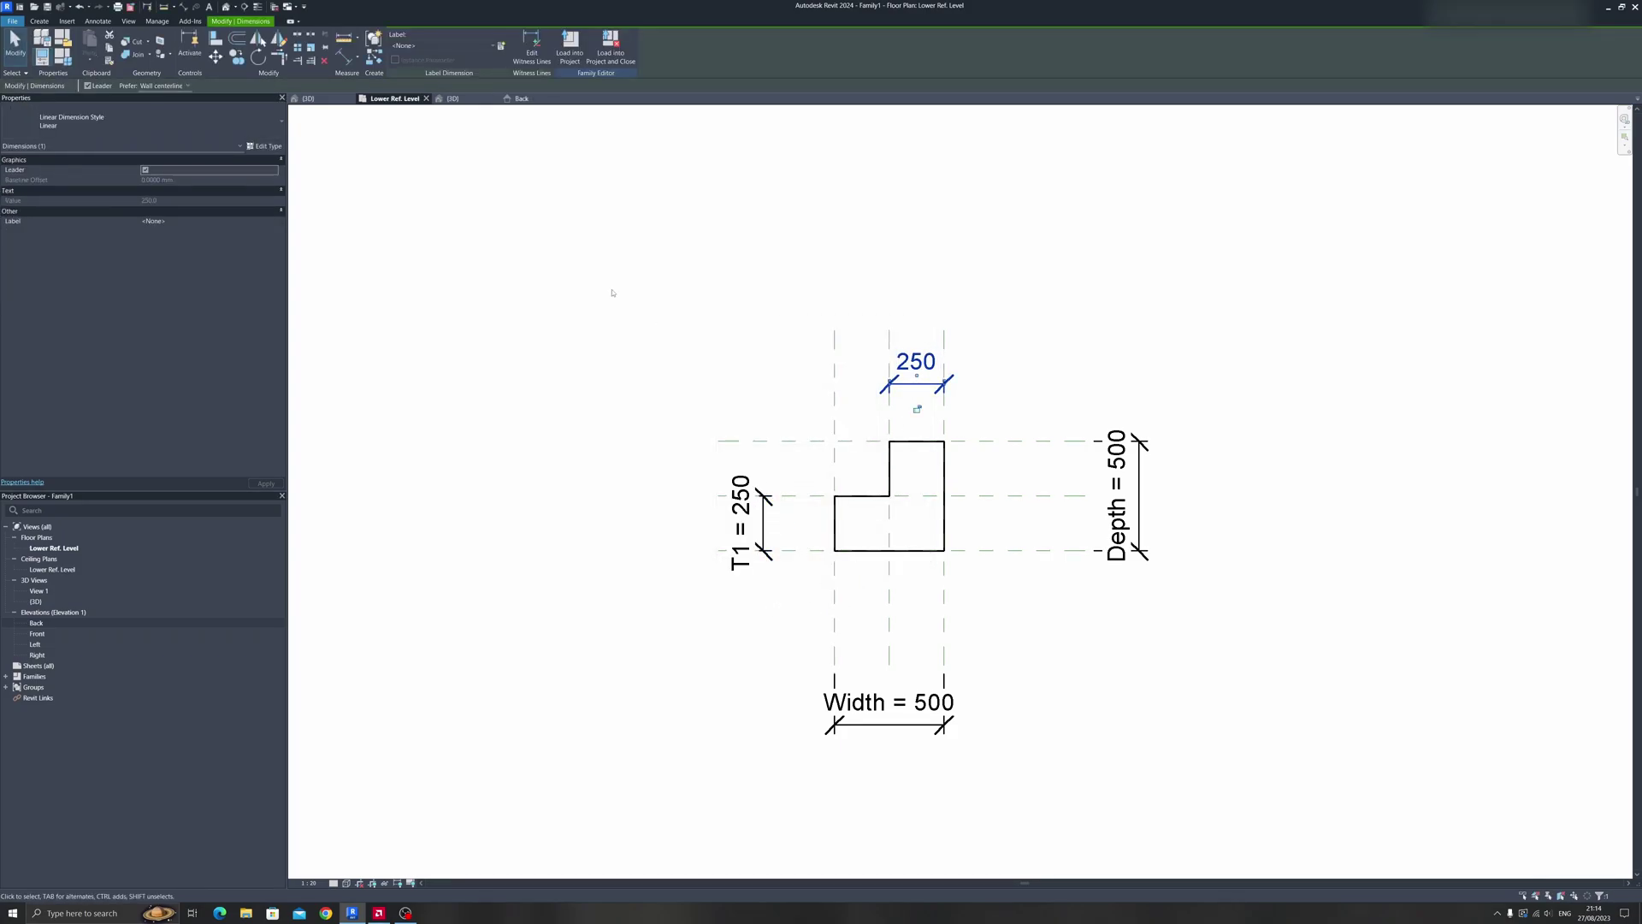
{"action": "left_click", "coordinate": [502, 47]}
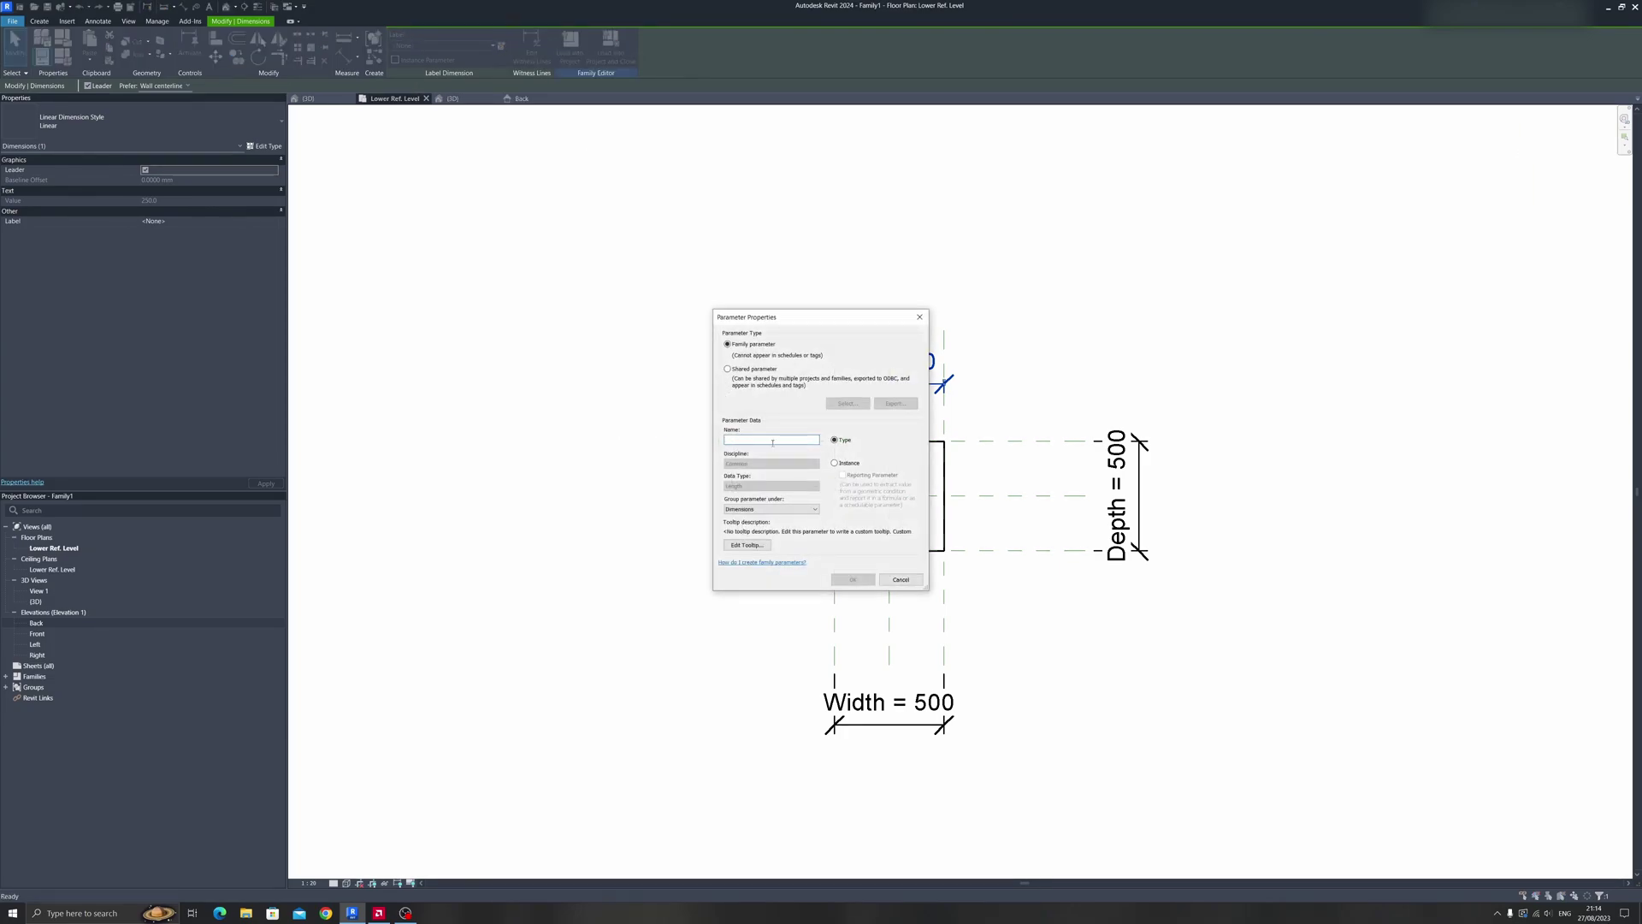
{"action": "type", "text": "T2"}
{"action": "left_click", "coordinate": [775, 510]}
{"action": "left_click", "coordinate": [772, 518]}
{"action": "left_click", "coordinate": [853, 579]}
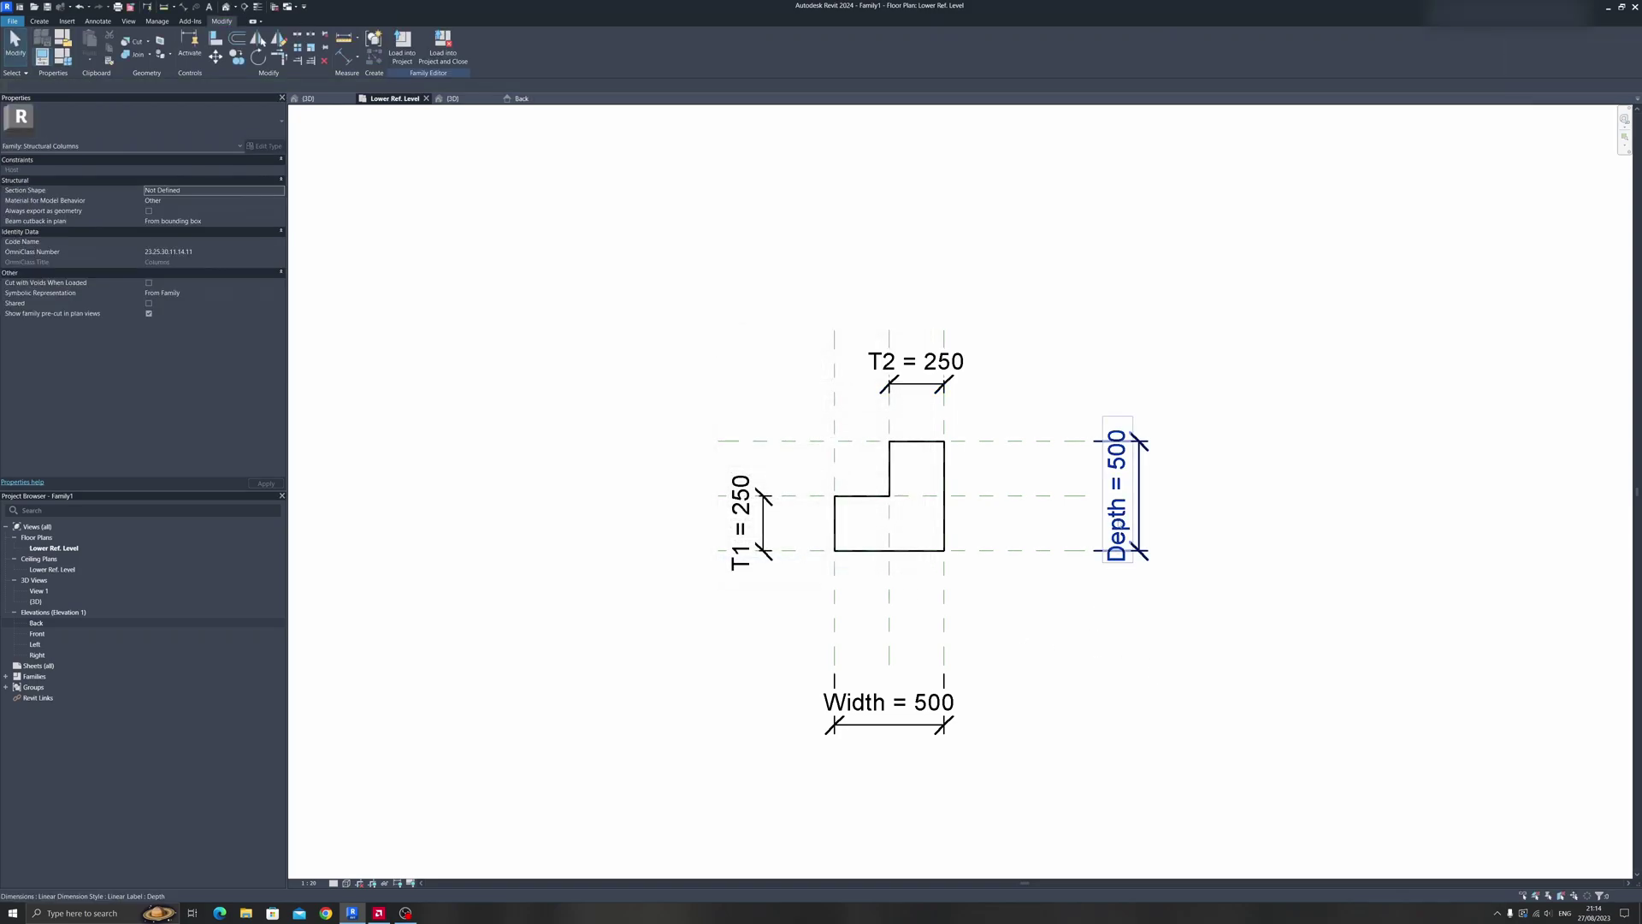
Select the Depth and Width dimensions and check the available label list
{"action": "left_click", "coordinate": [1143, 492]}
{"action": "left_click", "coordinate": [924, 717]}
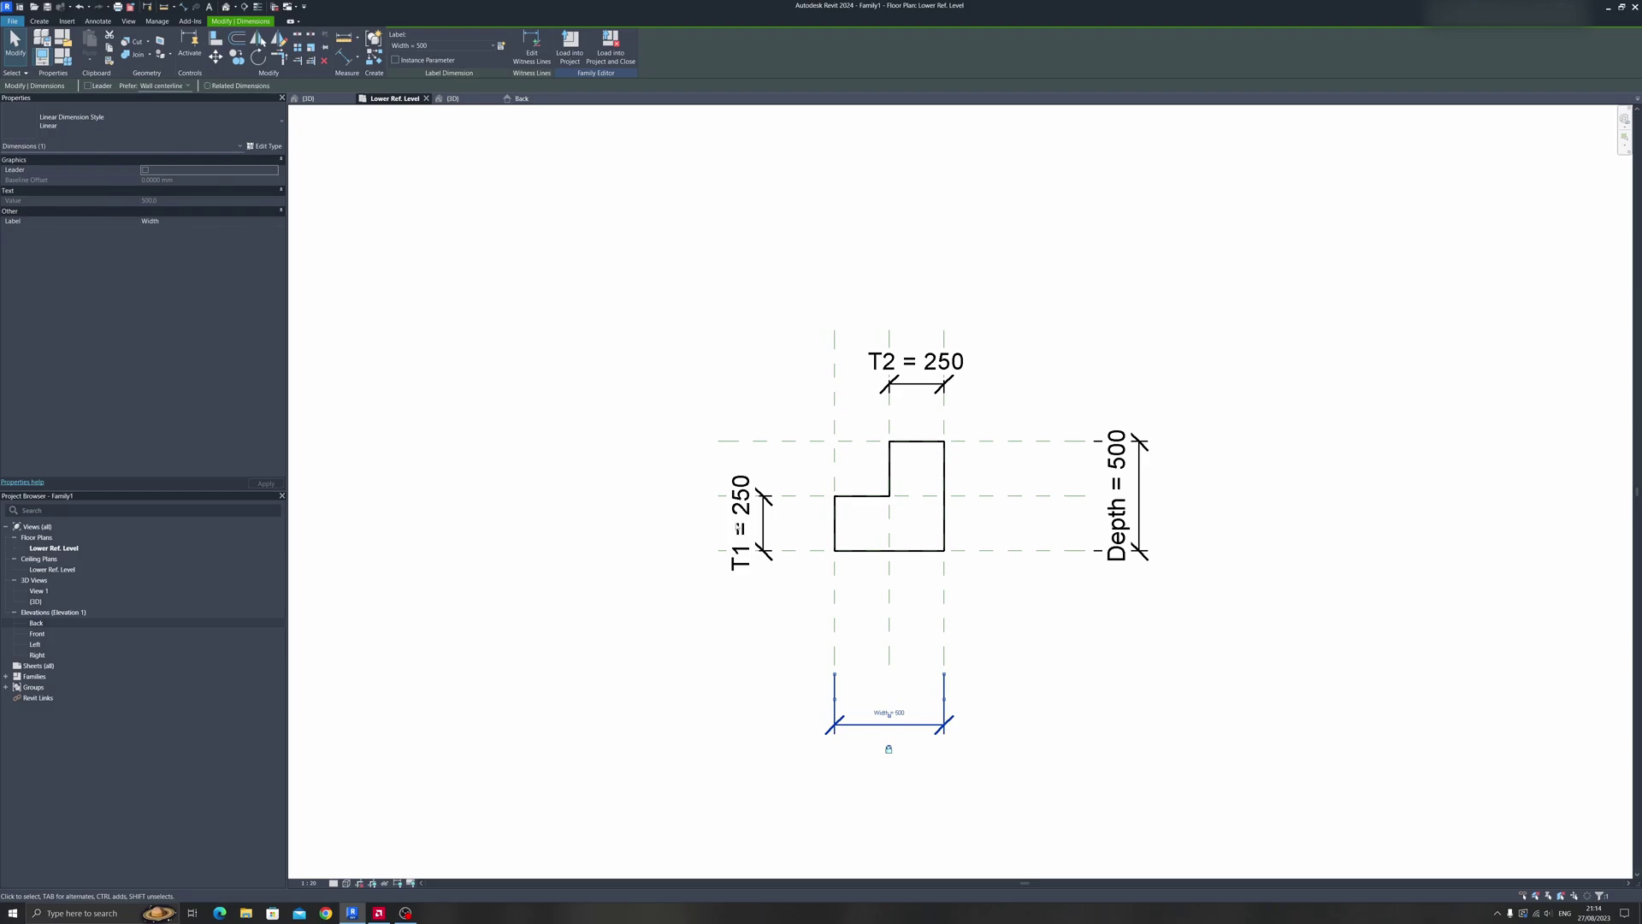
{"action": "left_click", "coordinate": [466, 46]}
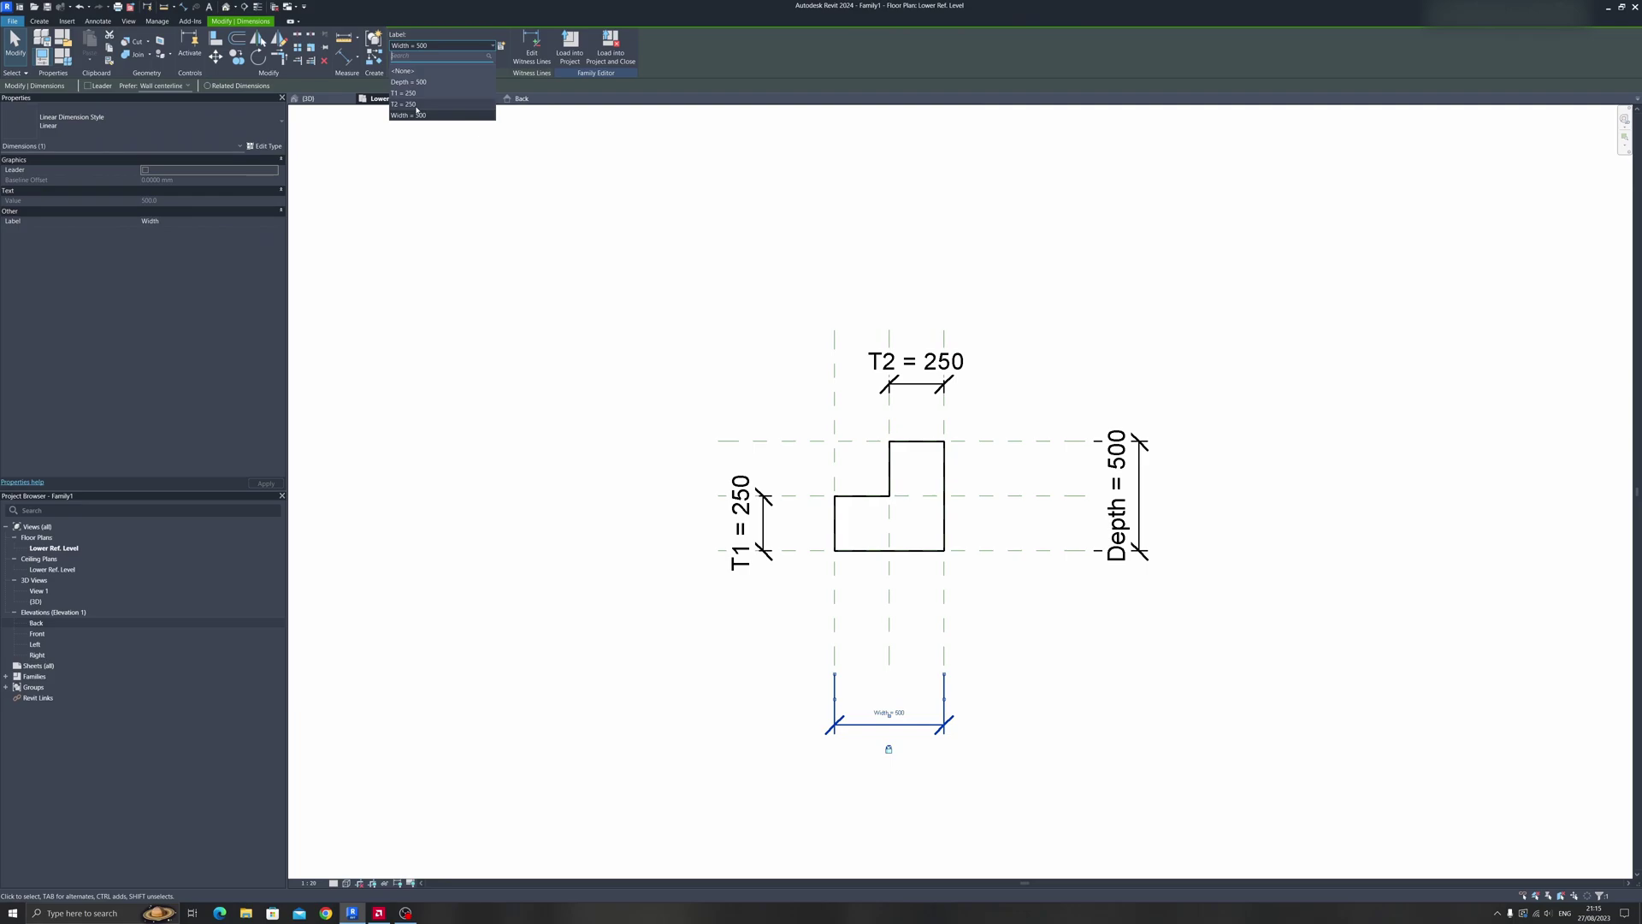
{"action": "left_click", "coordinate": [573, 388]}
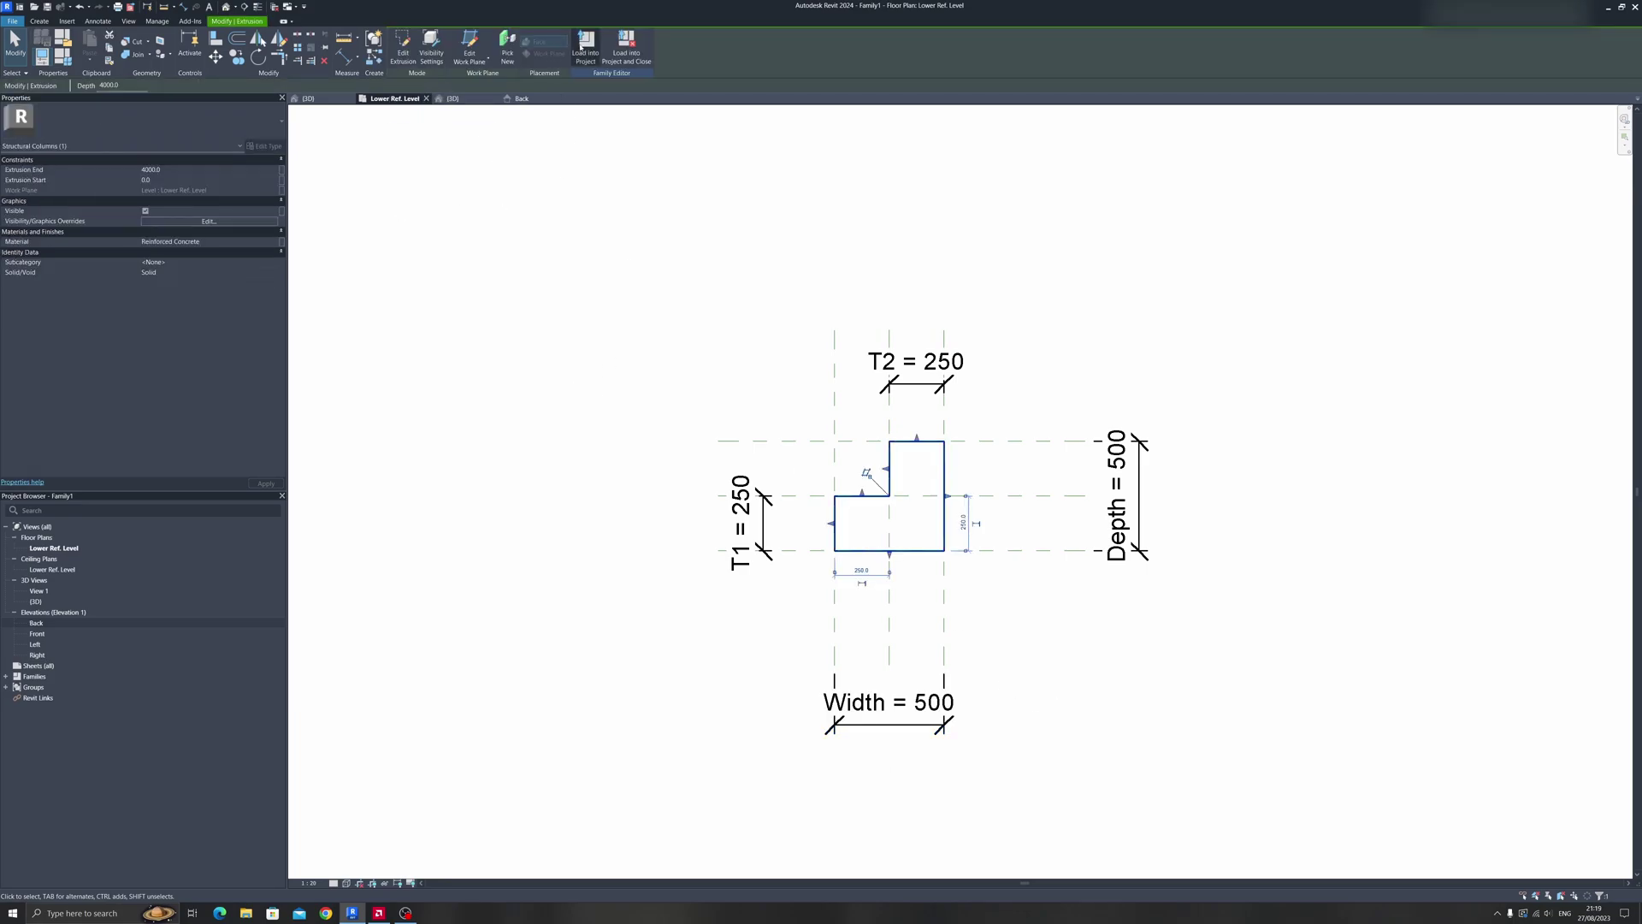
Load the family into Project1 and place an L-shaped column in the 3D view
{"action": "left_click", "coordinate": [587, 44]}
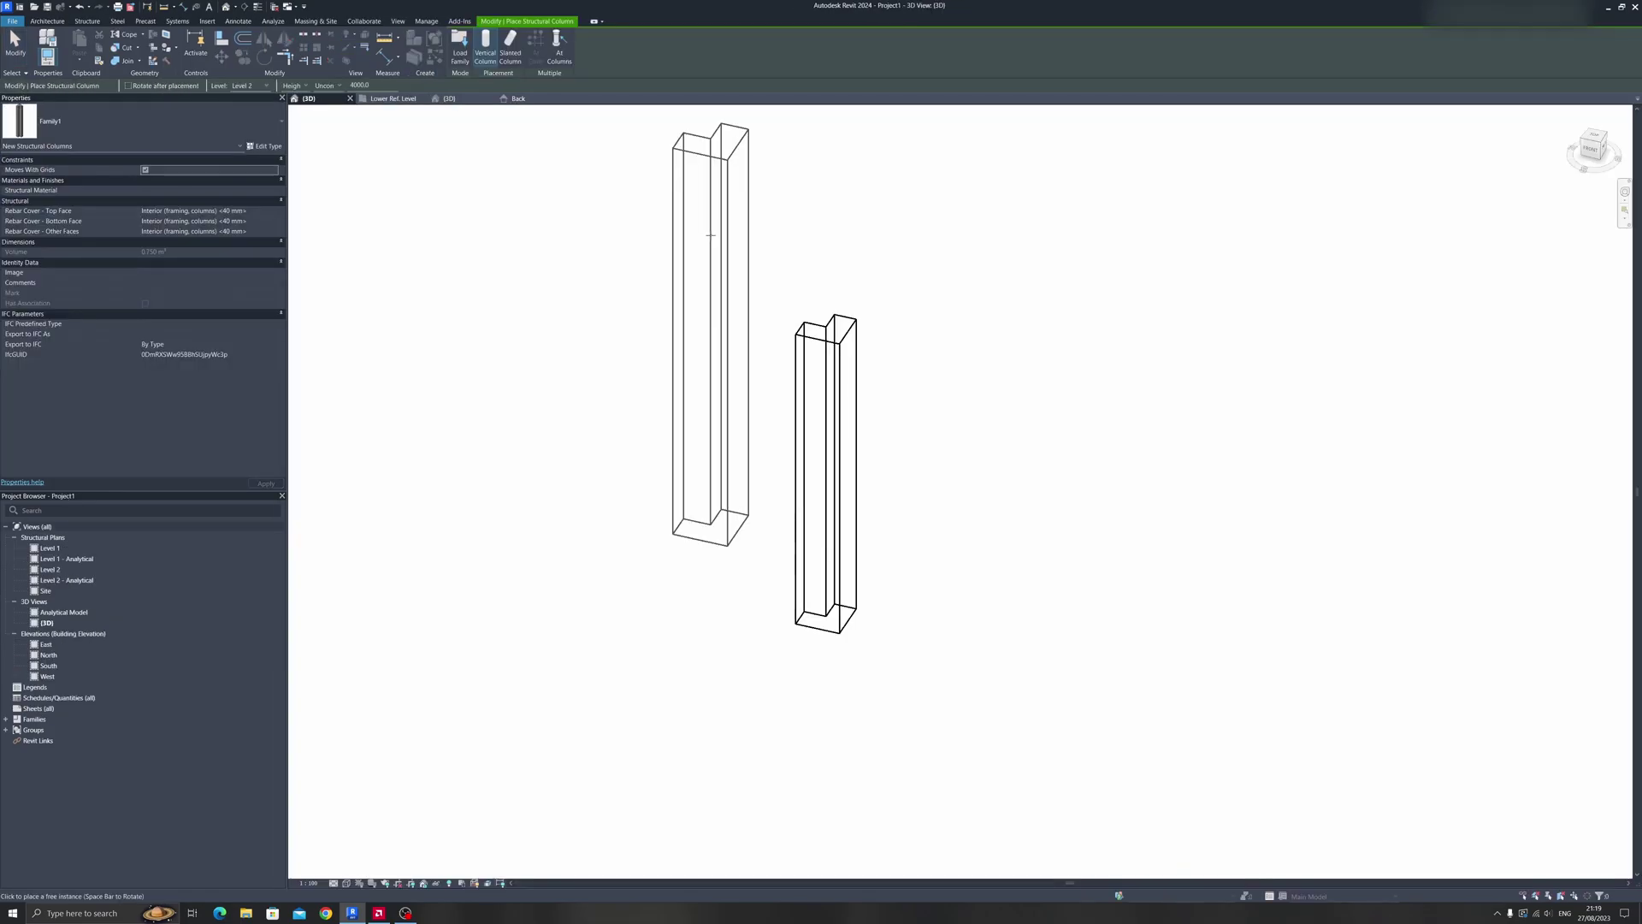
{"action": "scroll", "coordinate": [607, 350], "scroll_direction": "down", "scroll_amount": 2}
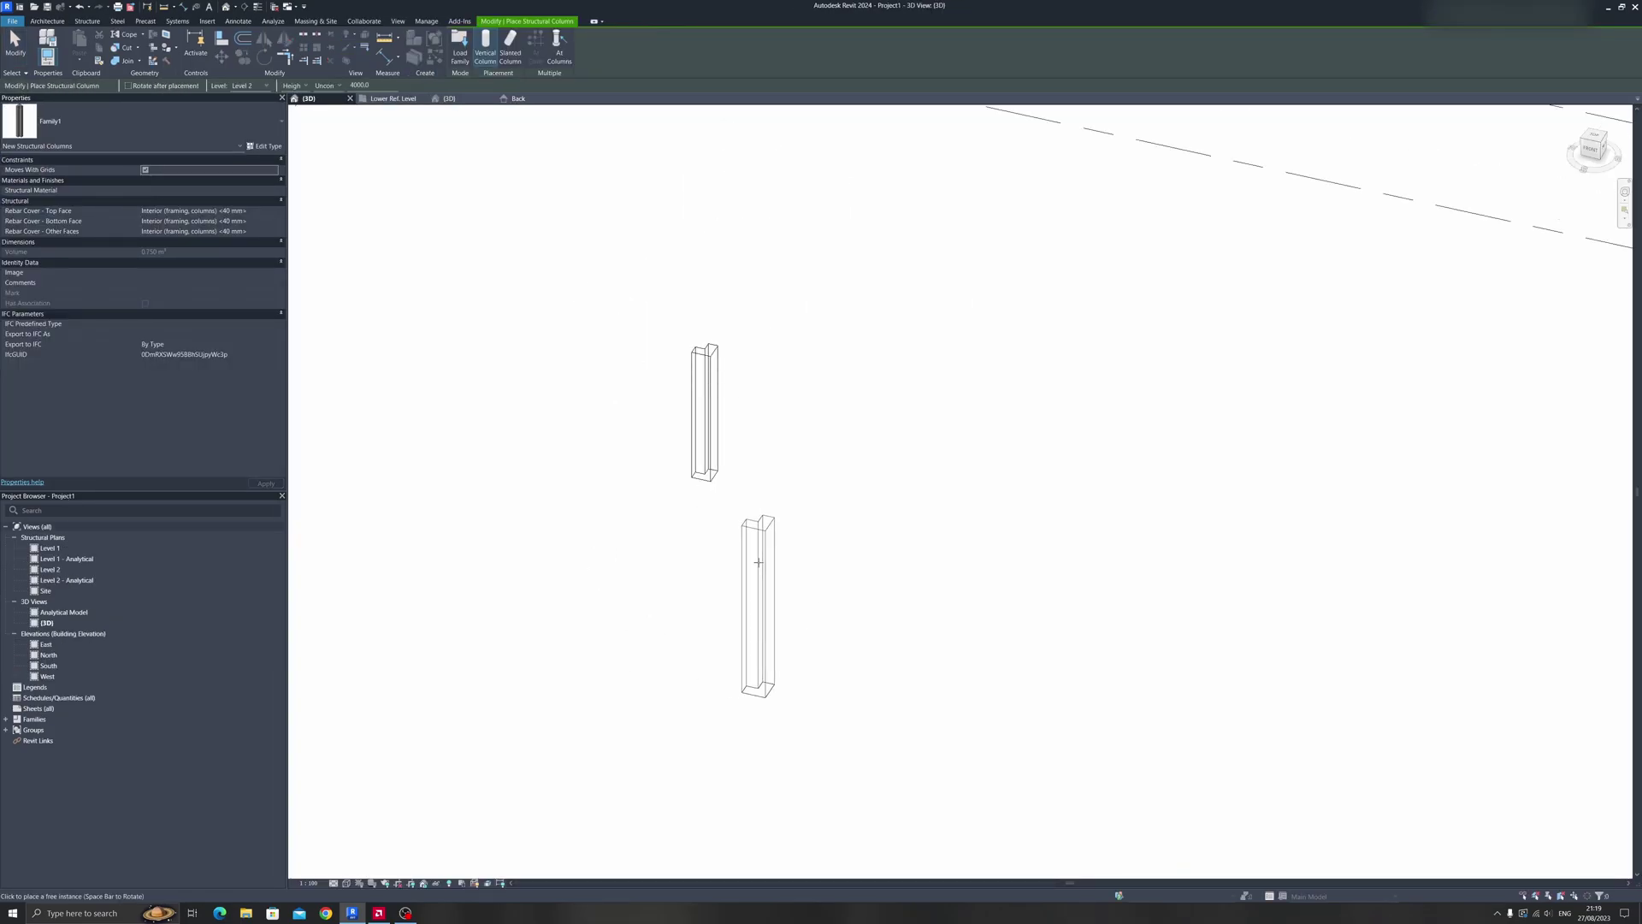
{"action": "left_click", "coordinate": [754, 560]}
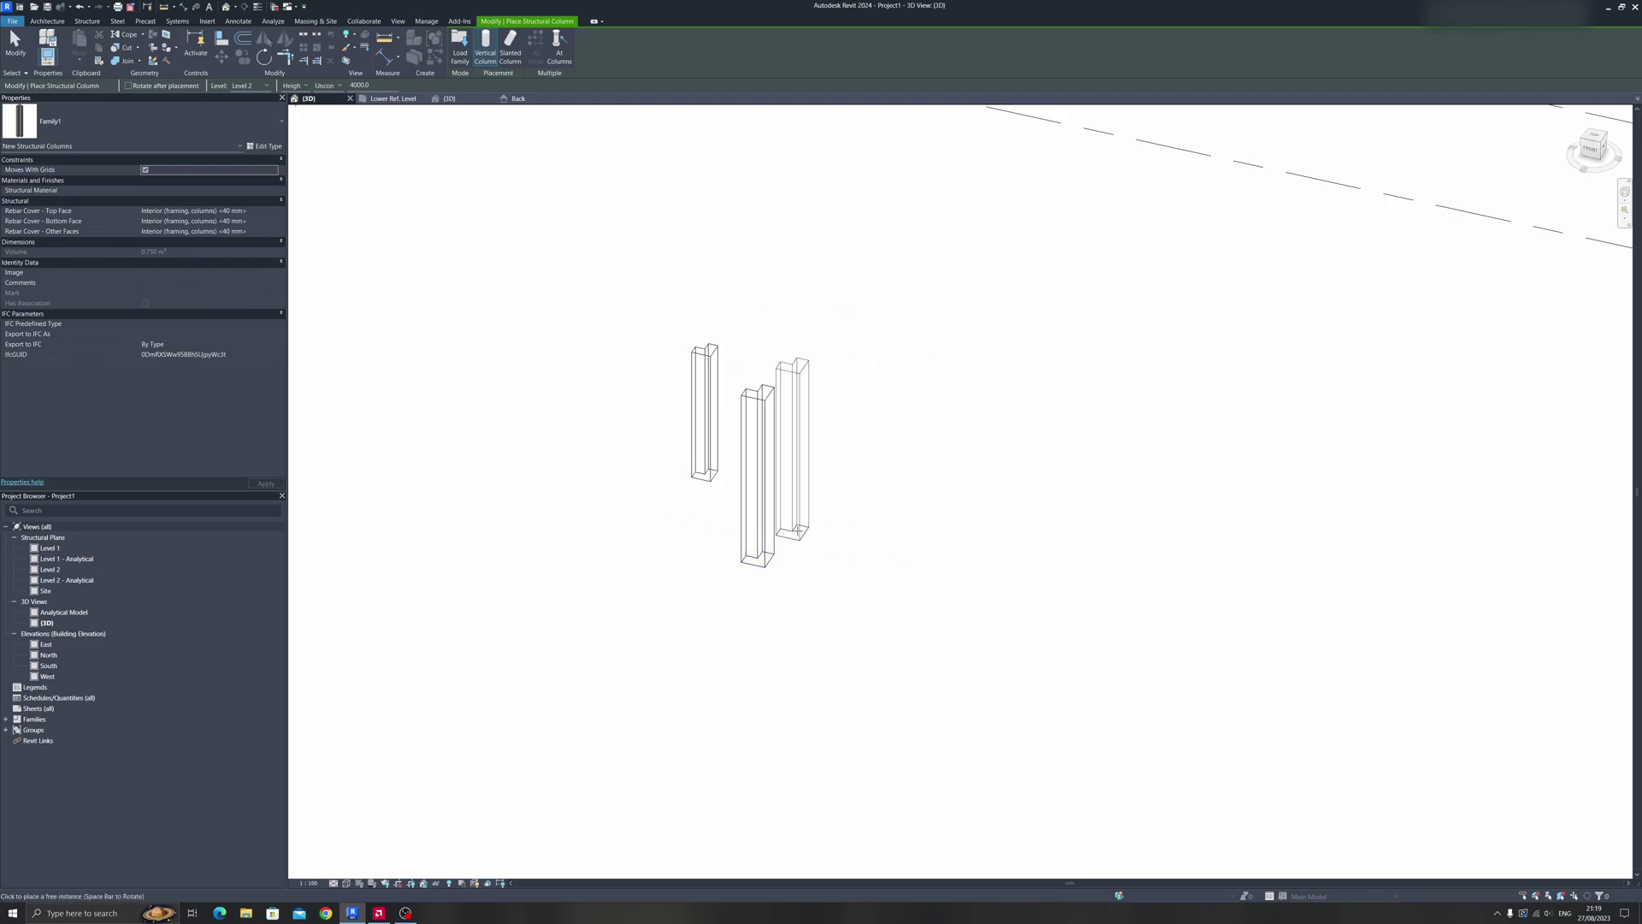
{"action": "middle_click_drag", "start_coordinate": [799, 550], "coordinate": [894, 526], "text": "shift"}
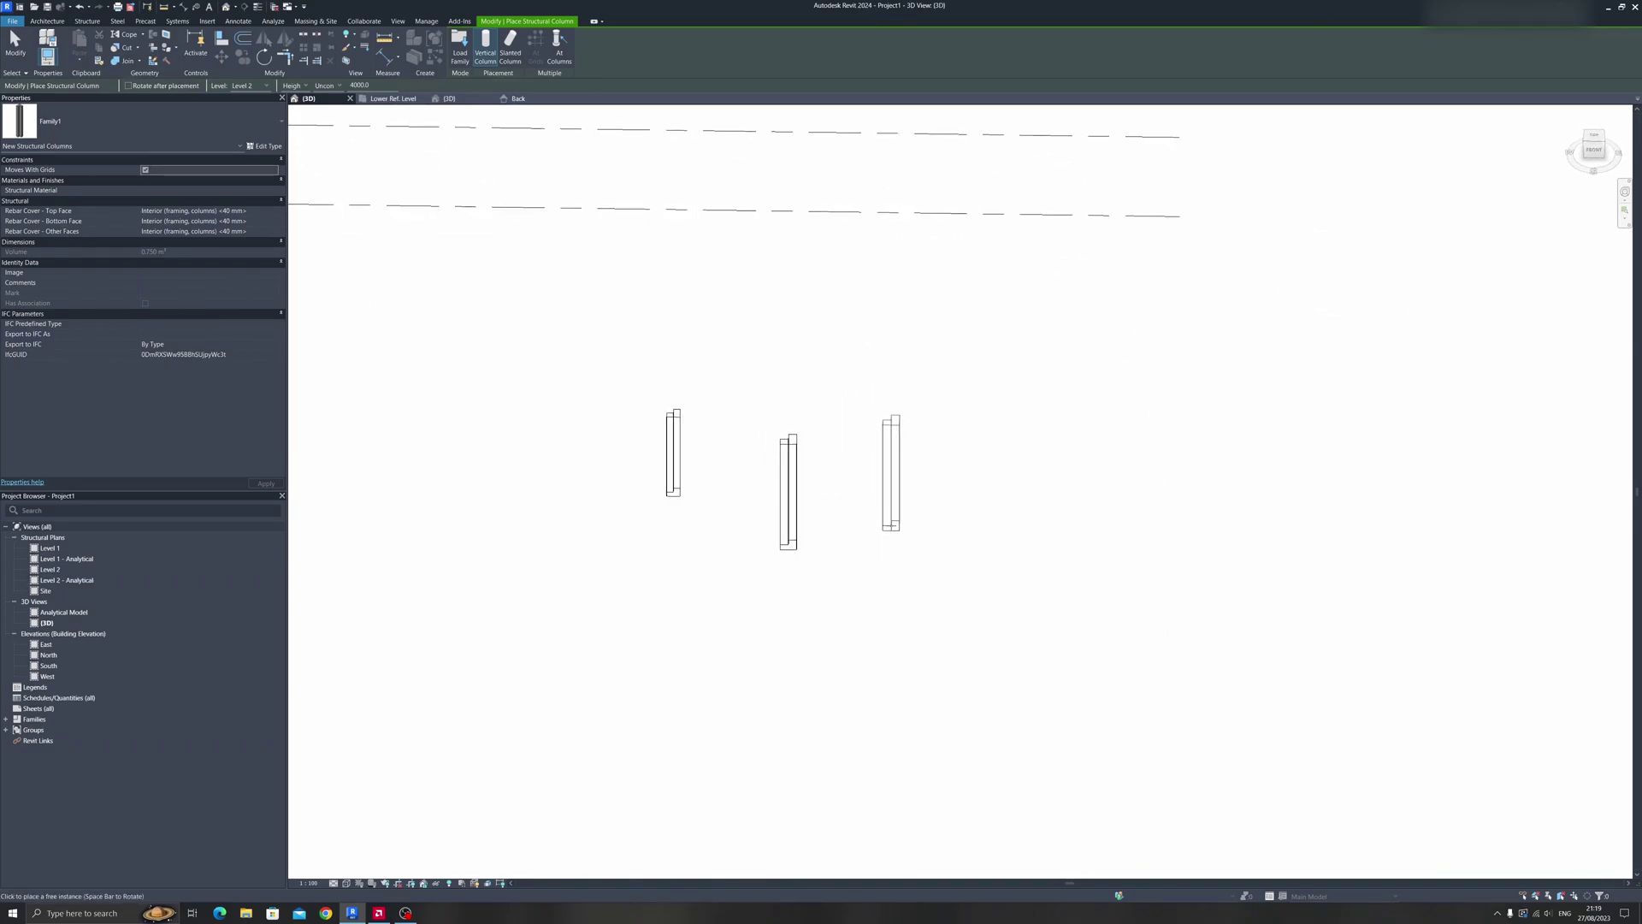
{"action": "key", "text": "Escape"}
{"action": "key", "text": "Escape"}
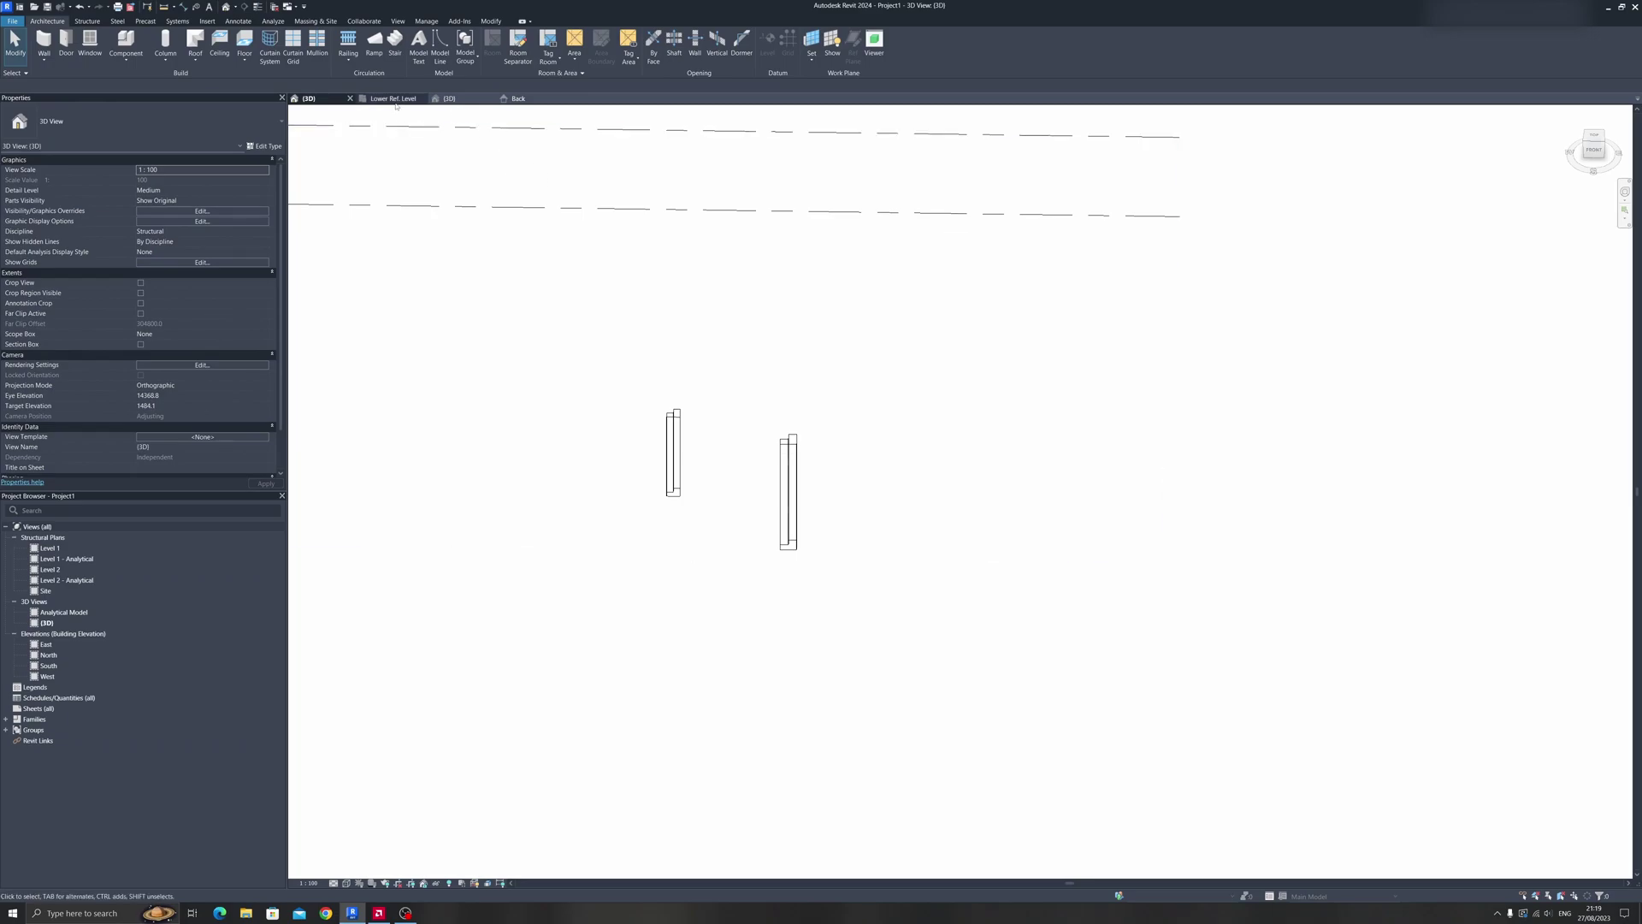
Reload the family from its floor plan into the project and select the right column
{"action": "left_click", "coordinate": [392, 99]}
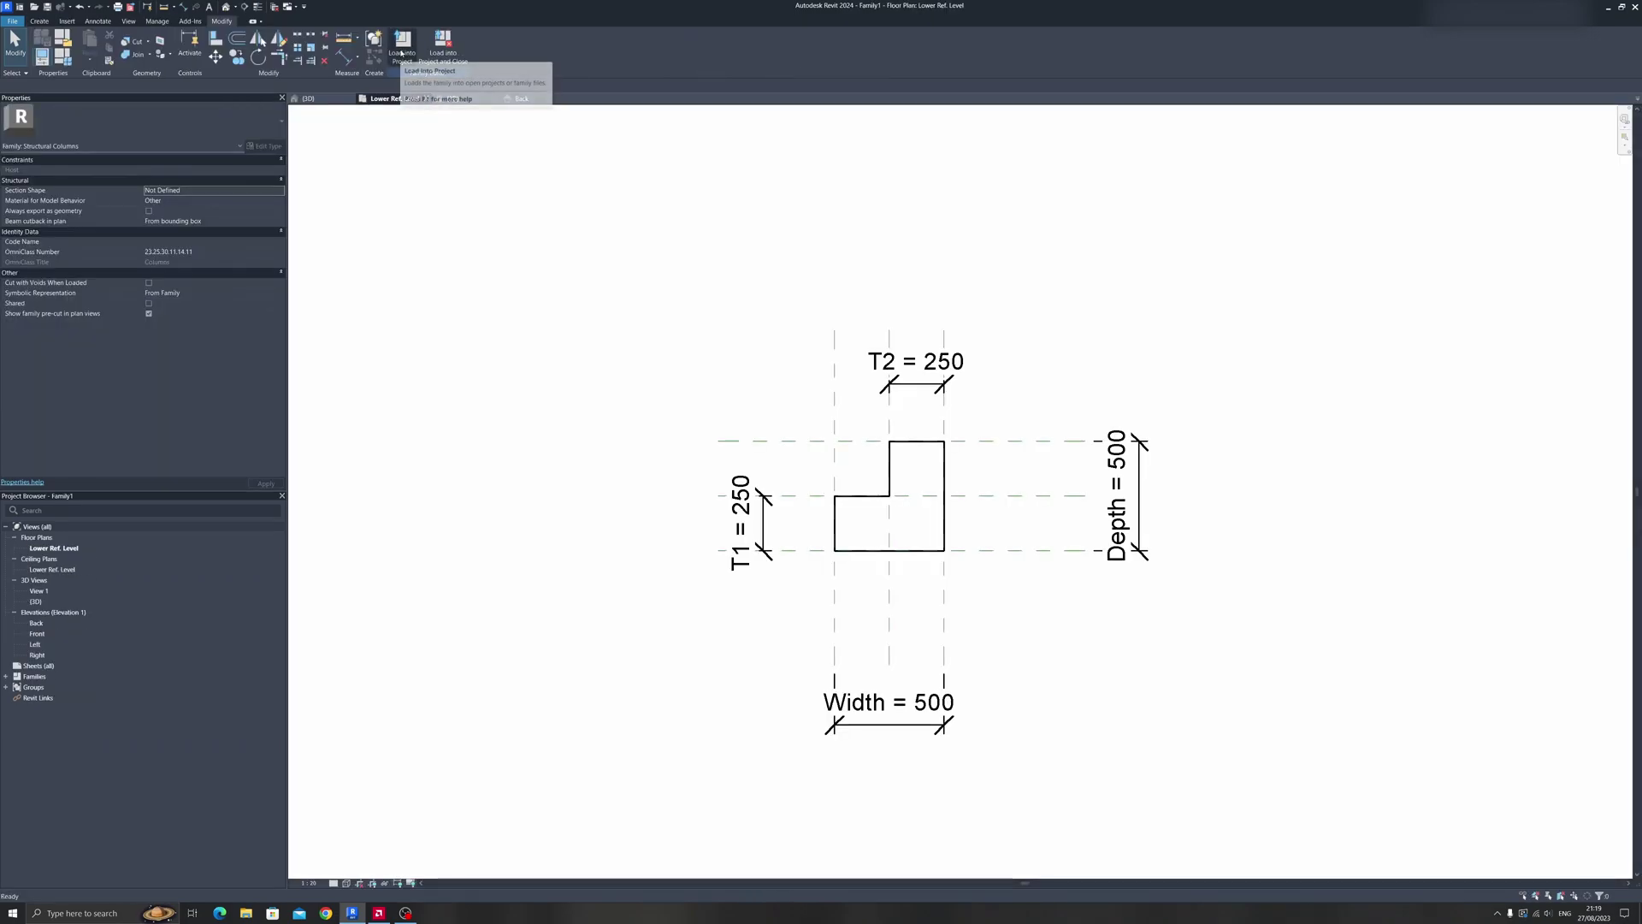
{"action": "left_click", "coordinate": [400, 54]}
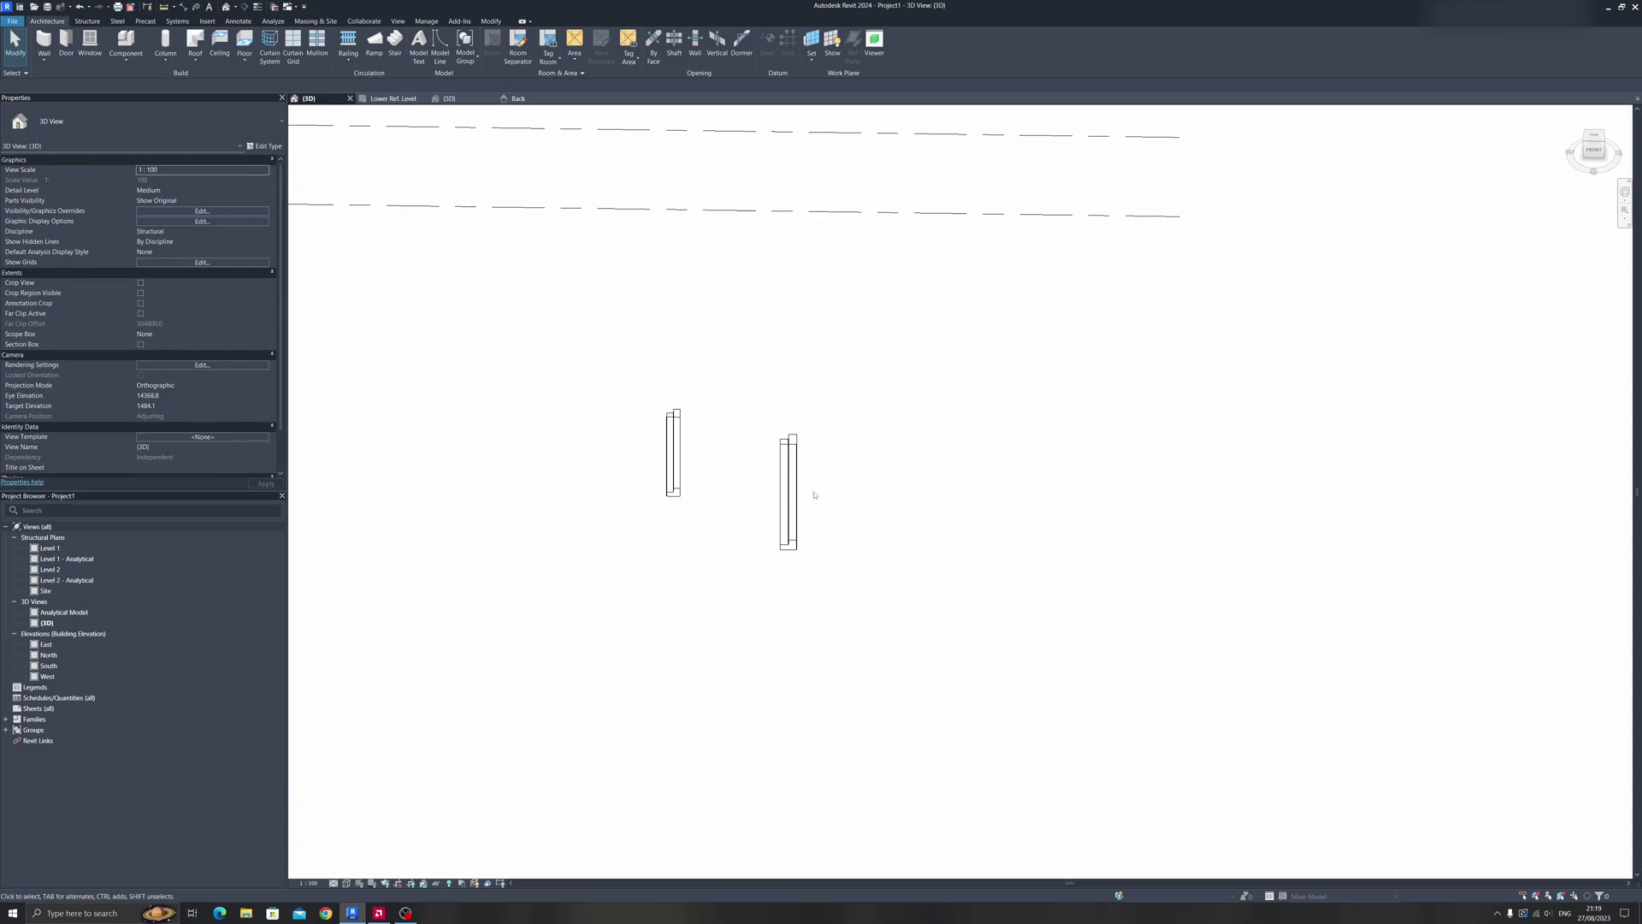
{"action": "left_click", "coordinate": [793, 496]}
{"action": "scroll", "coordinate": [806, 502], "scroll_direction": "up", "scroll_amount": 3}
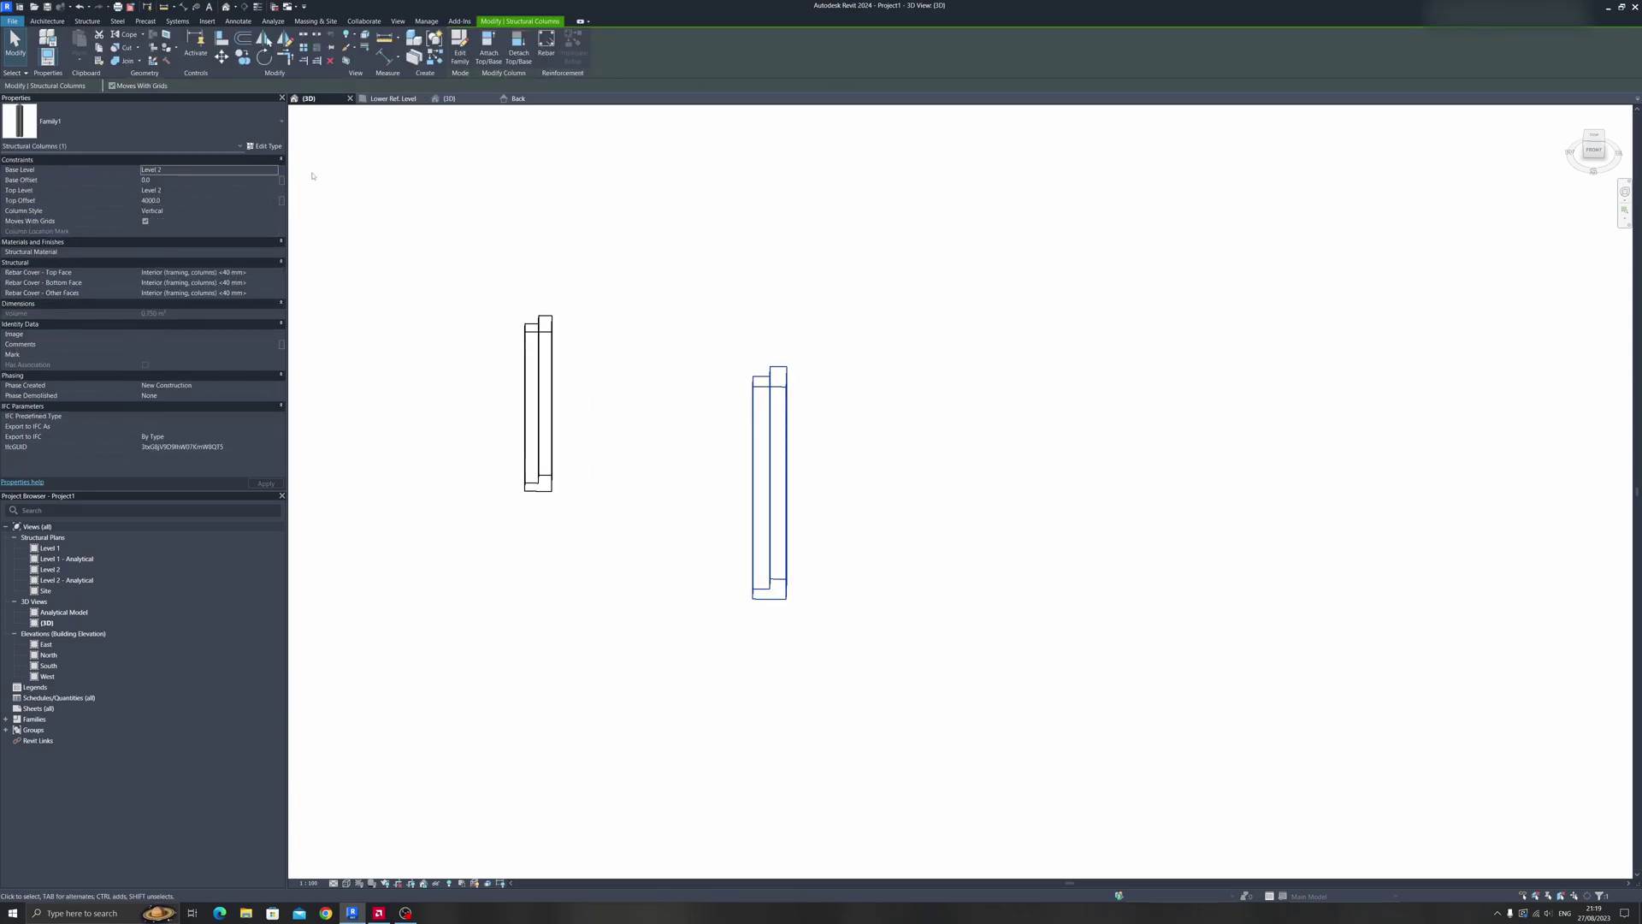
Open the Level 1 and Level 2 structural plans to locate the column
{"action": "double_click", "coordinate": [49, 548]}
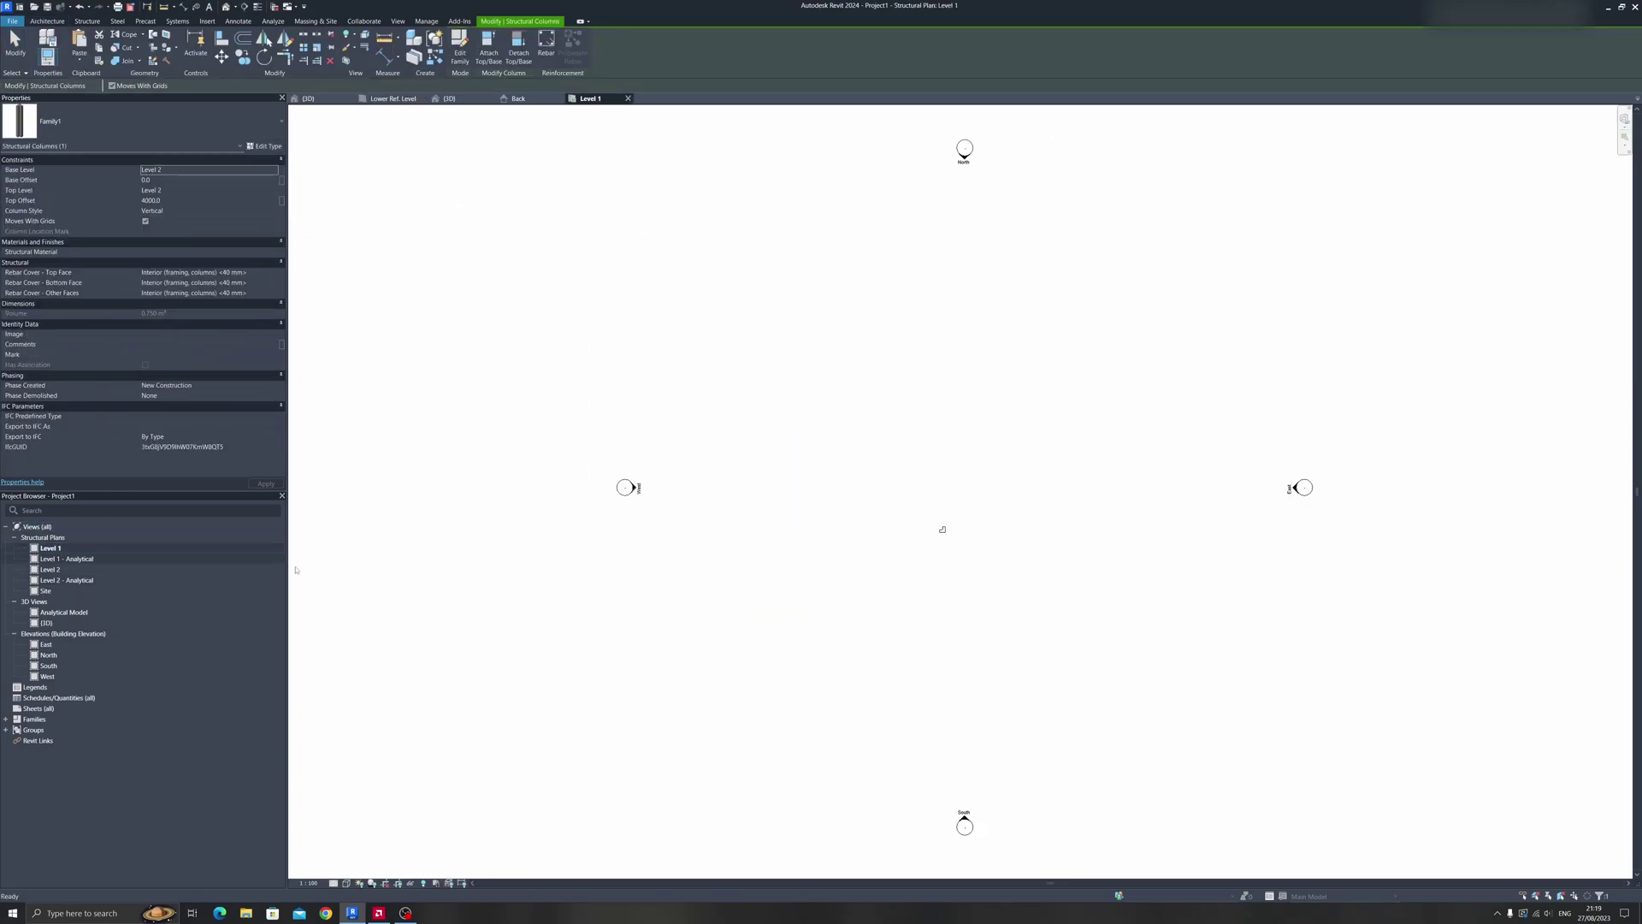
{"action": "scroll", "coordinate": [904, 562], "scroll_direction": "up", "scroll_amount": 3}
{"action": "middle_click_drag", "start_coordinate": [890, 527], "coordinate": [701, 449]}
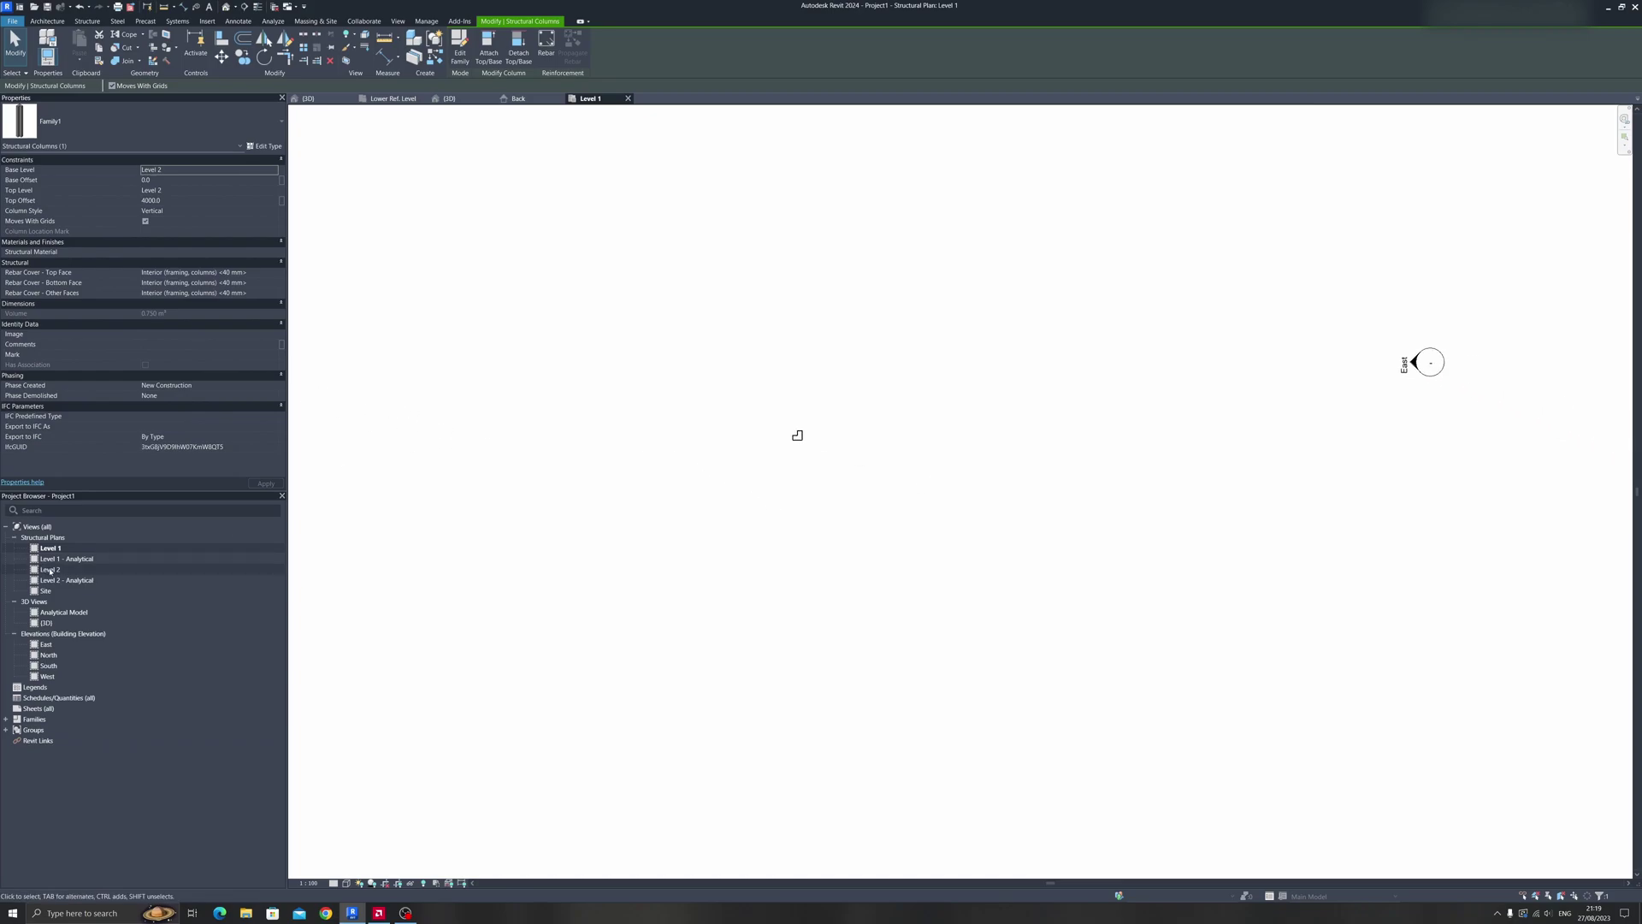
{"action": "double_click", "coordinate": [49, 569]}
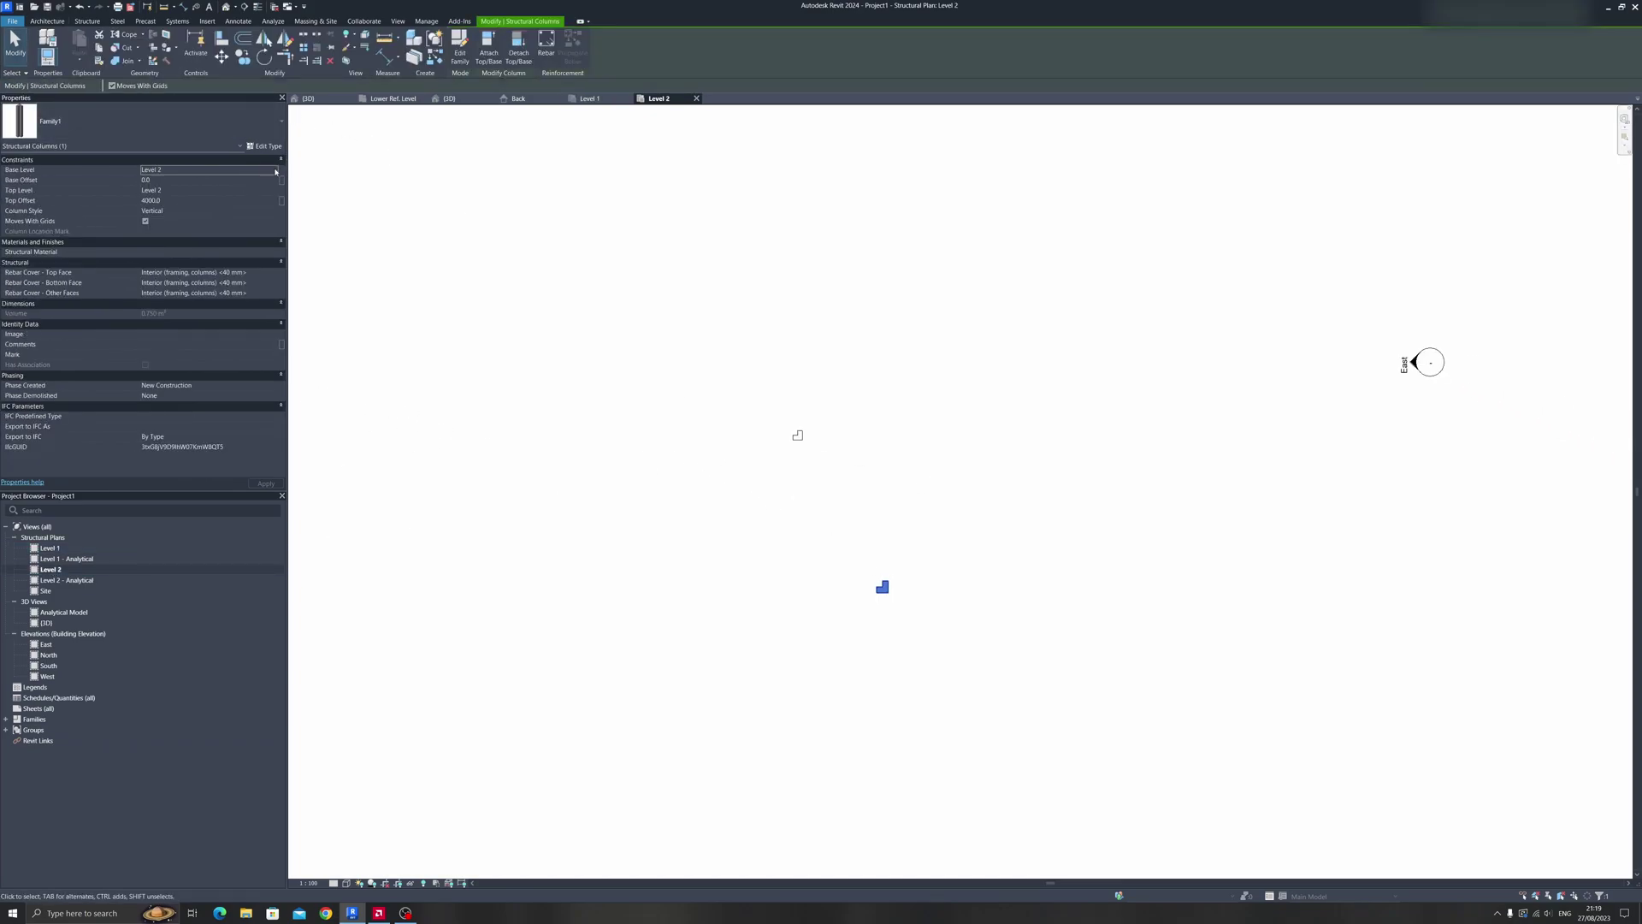
Set the column's base level to Level 1, top level to Level 2 and top offset 0
{"action": "left_click", "coordinate": [276, 171]}
{"action": "left_click", "coordinate": [275, 171]}
{"action": "left_click", "coordinate": [273, 170]}
{"action": "left_click", "coordinate": [257, 179]}
{"action": "left_click", "coordinate": [273, 191]}
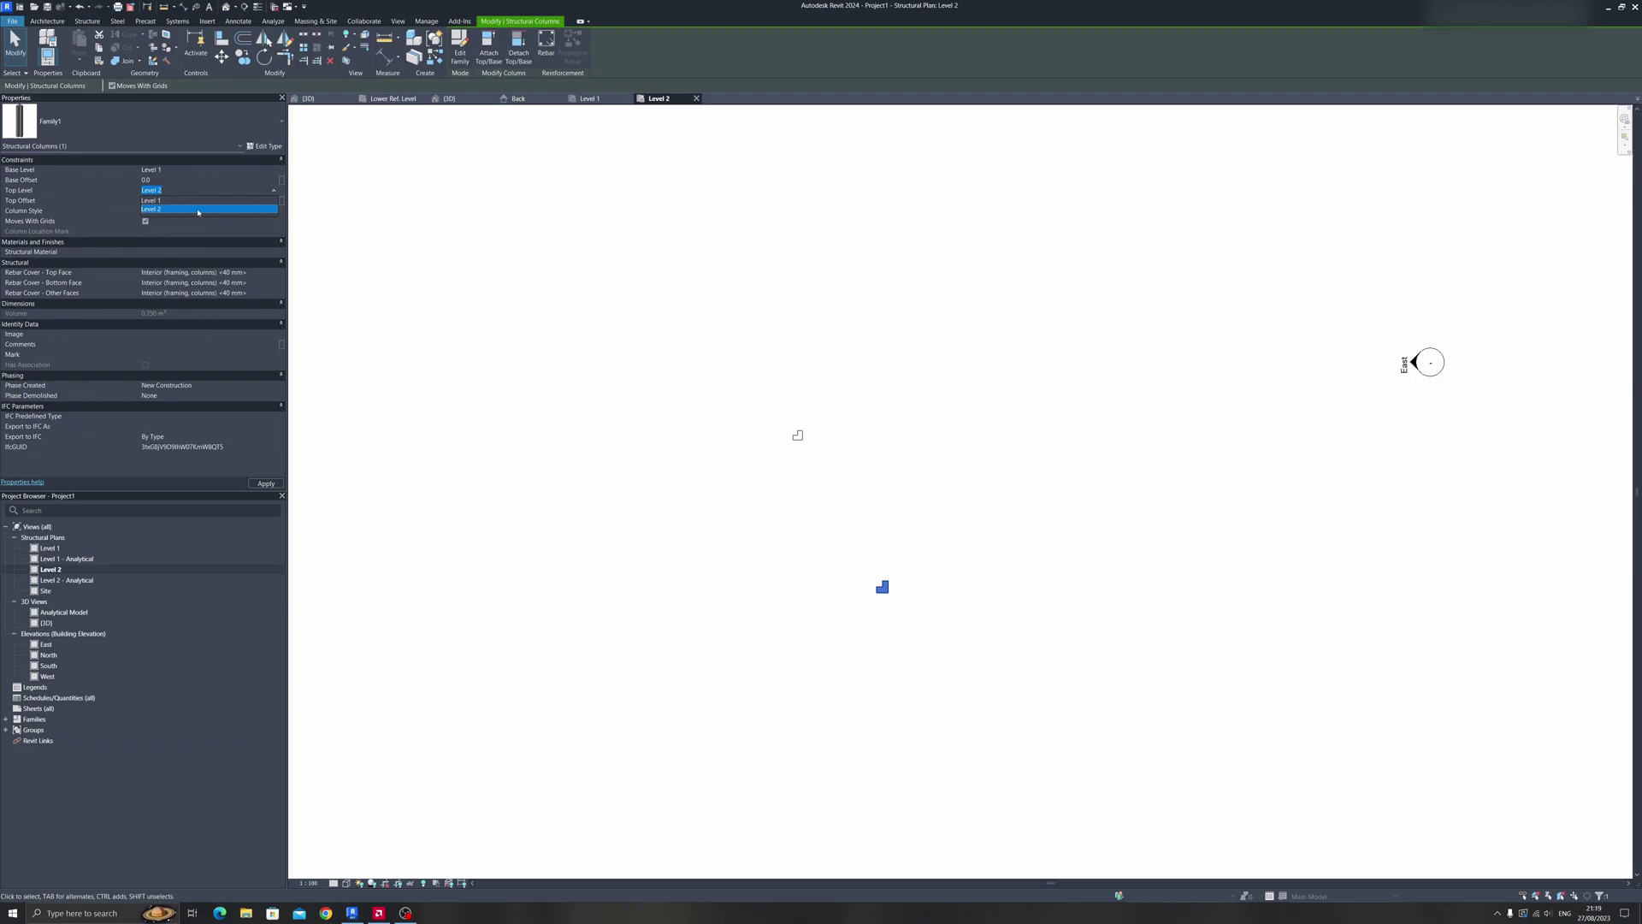
{"action": "left_click", "coordinate": [200, 210]}
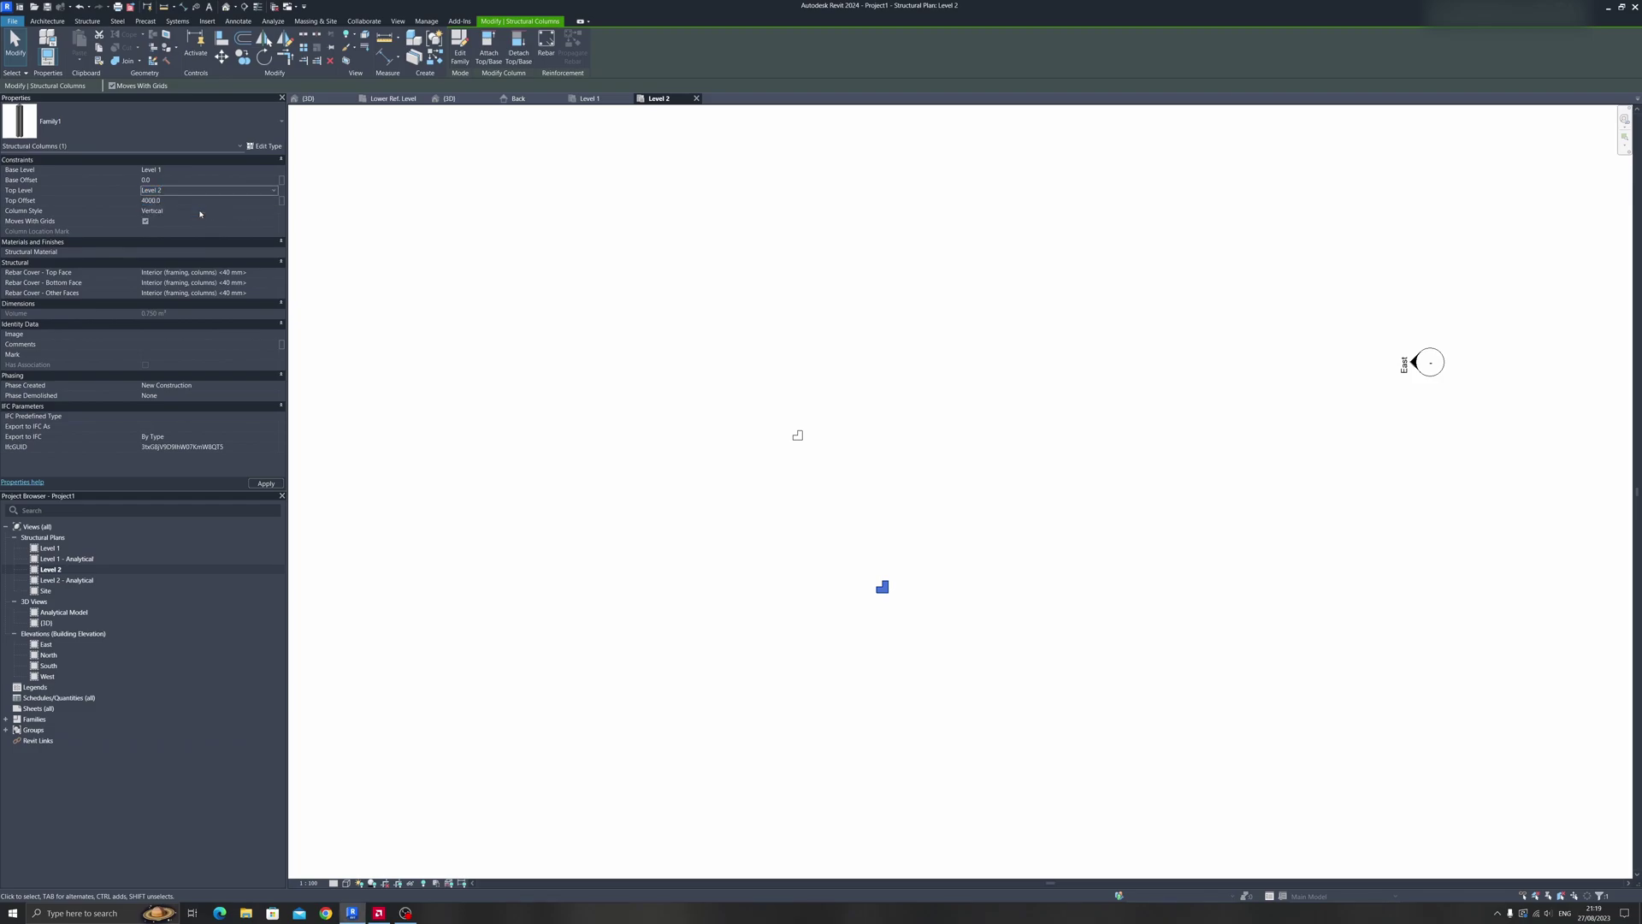
{"action": "left_click", "coordinate": [153, 201]}
{"action": "type", "text": "0"}
{"action": "left_click", "coordinate": [781, 561]}
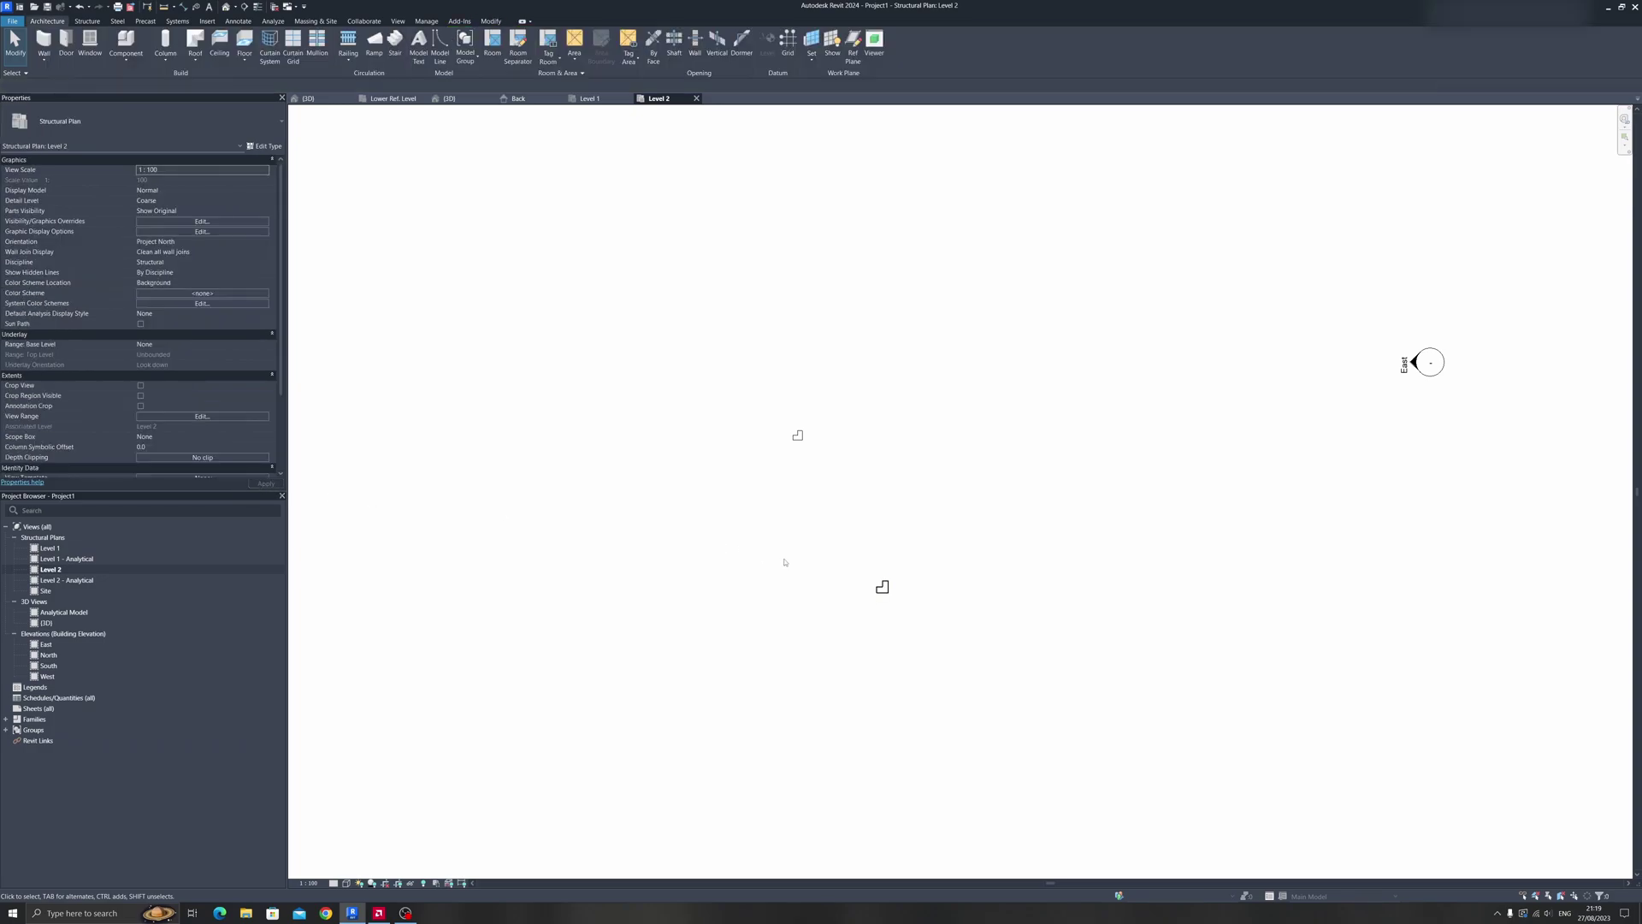
In the project's 3D view, select the lower column and open its type properties
{"action": "scroll", "coordinate": [795, 574], "scroll_direction": "up", "scroll_amount": 2}
{"action": "left_click", "coordinate": [307, 98]}
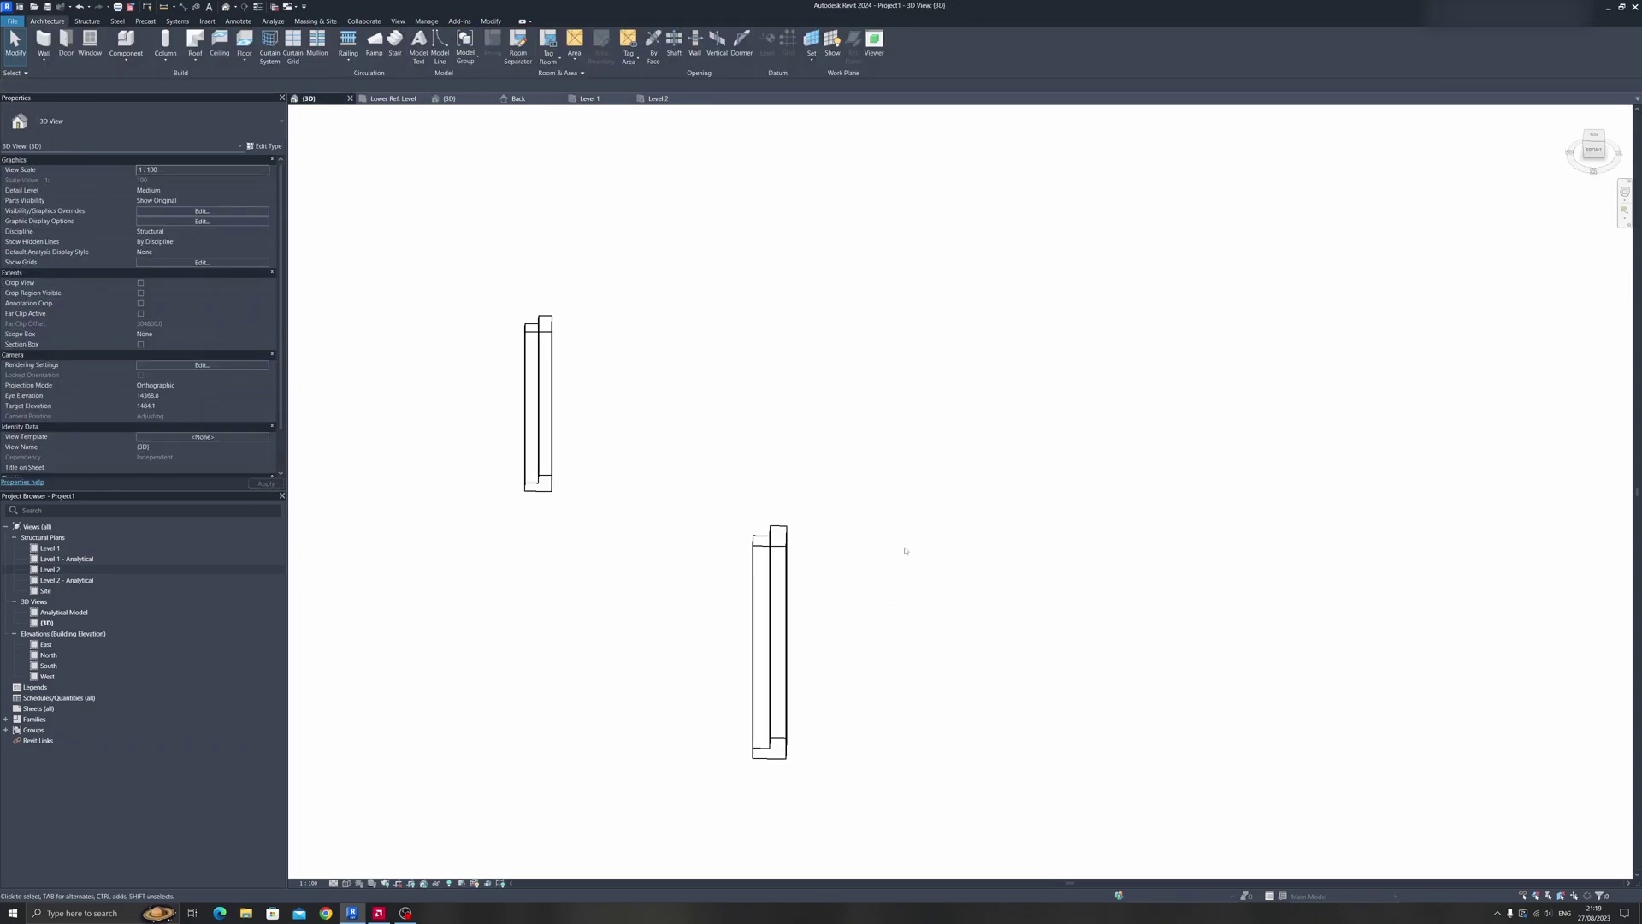
{"action": "middle_click_drag", "start_coordinate": [905, 549], "coordinate": [781, 556], "text": "shift"}
{"action": "left_click", "coordinate": [780, 556]}
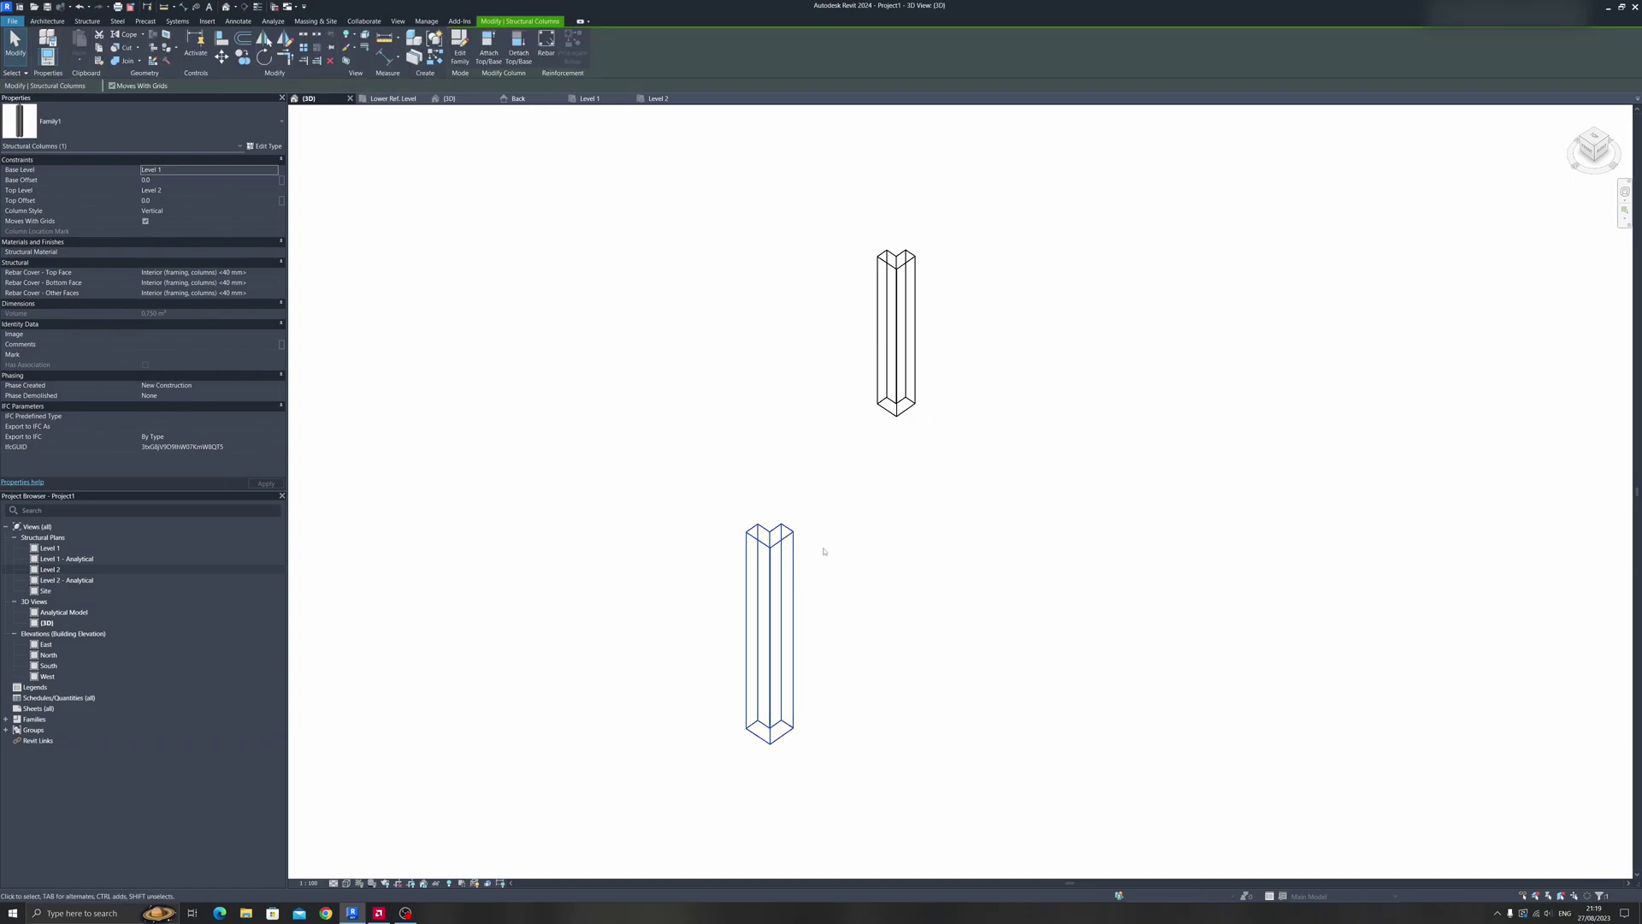
{"action": "left_click", "coordinate": [265, 146]}
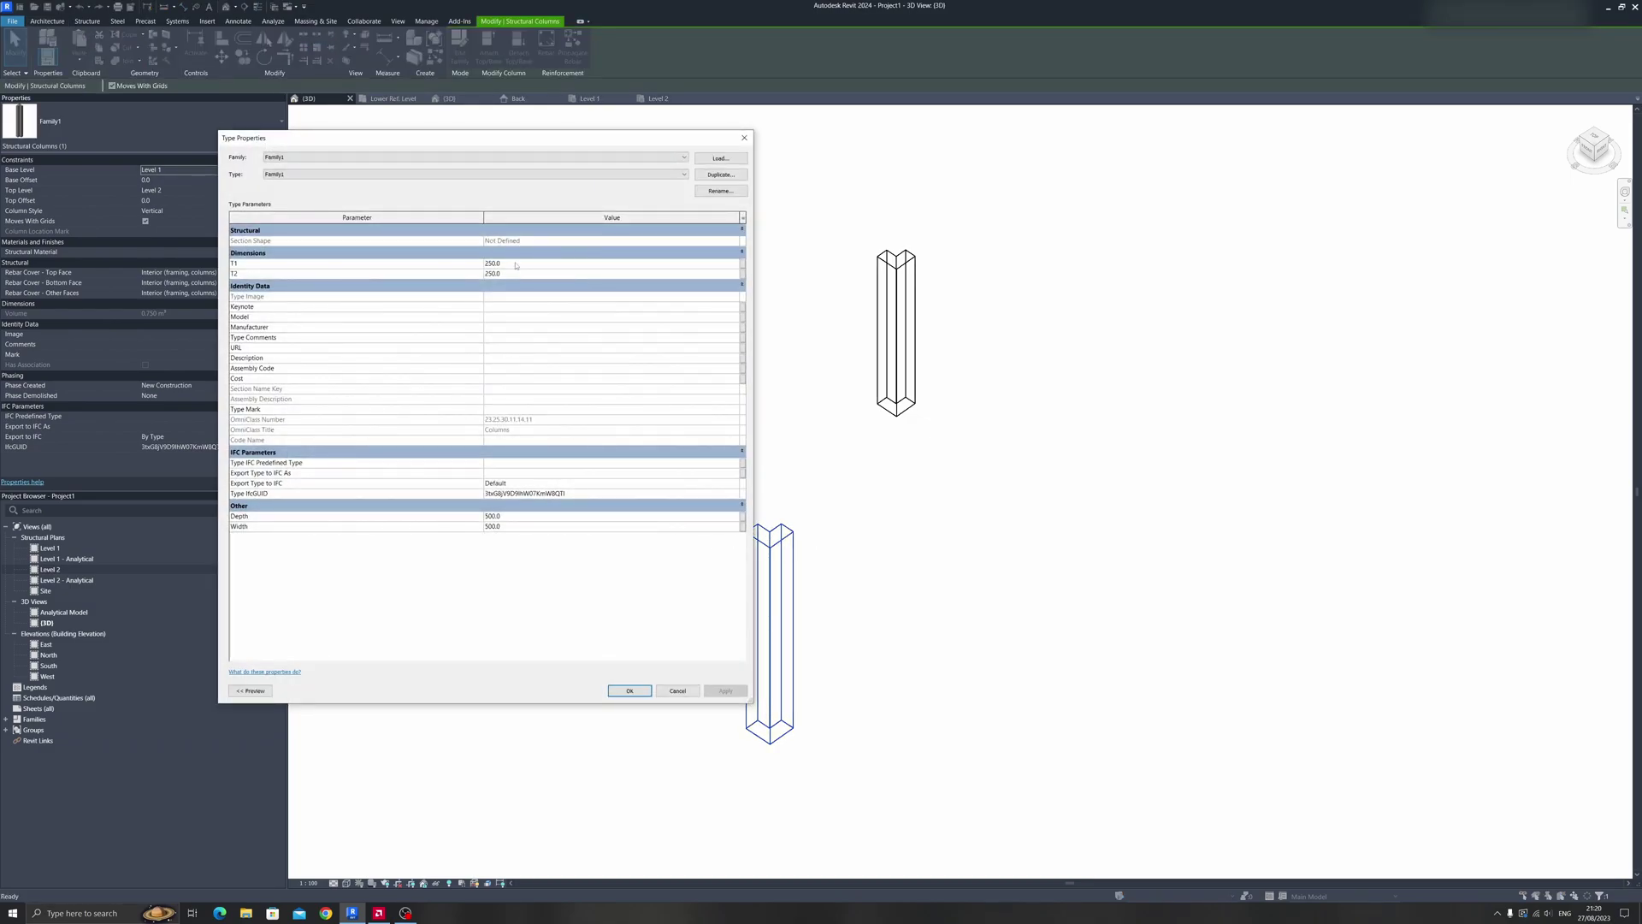
Set the column type's T1 and T2 to 100, apply, then select the Depth value
{"action": "left_click", "coordinate": [516, 263]}
{"action": "type", "text": "110"}
{"action": "type", "text": "0"}
{"action": "left_click", "coordinate": [509, 273]}
{"action": "type", "text": "1"}
{"action": "left_click", "coordinate": [718, 689]}
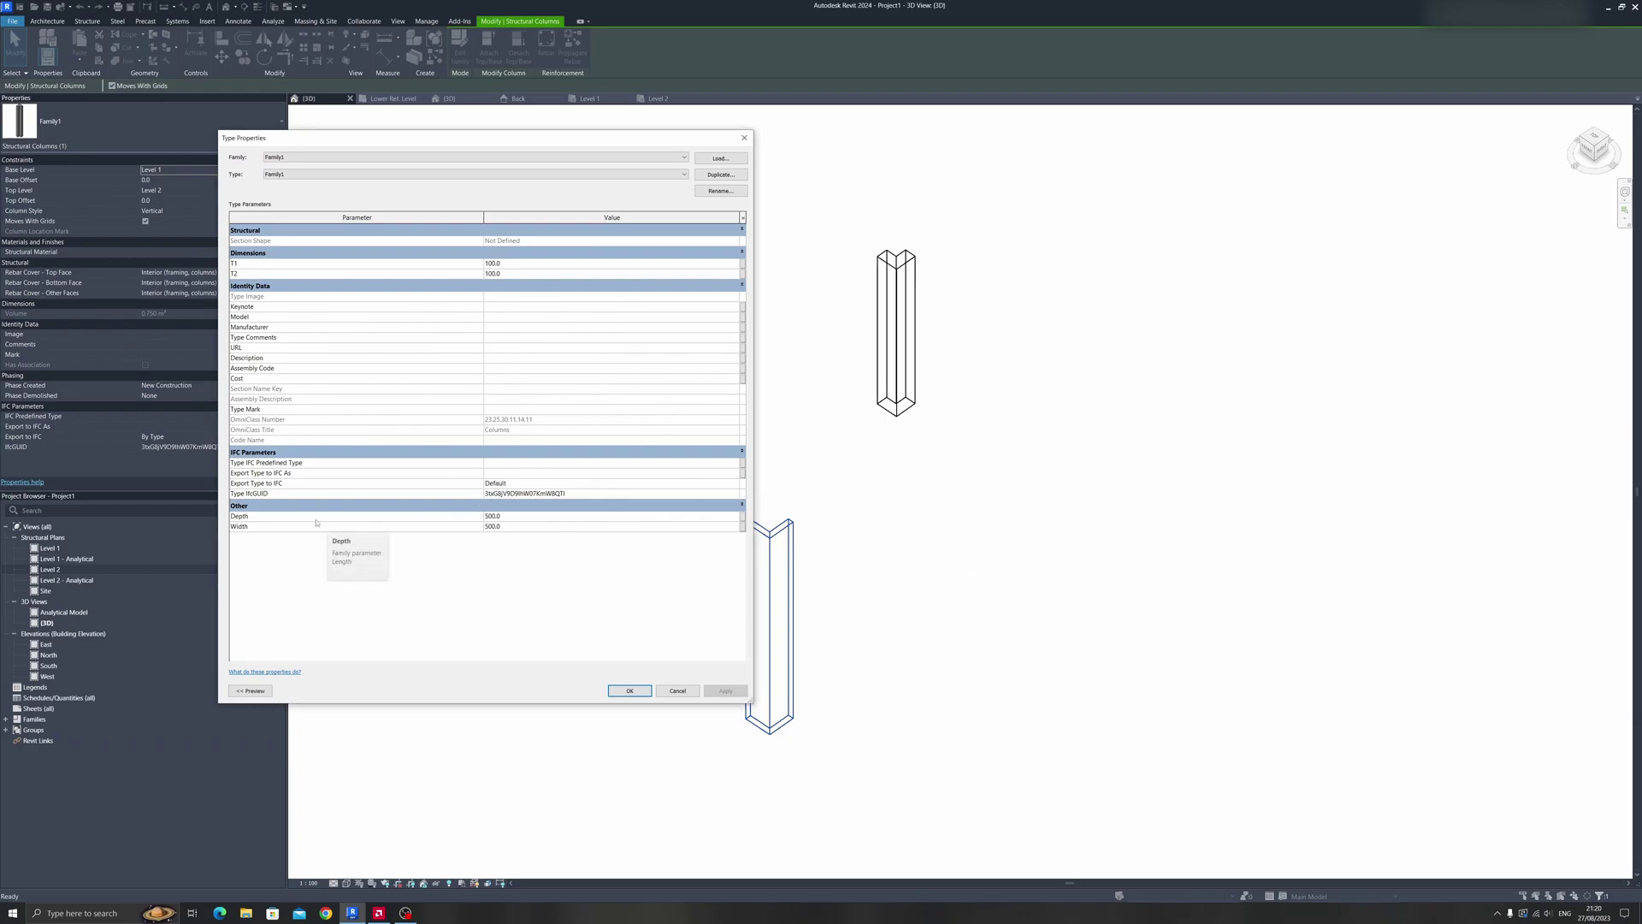
{"action": "left_click", "coordinate": [516, 516]}
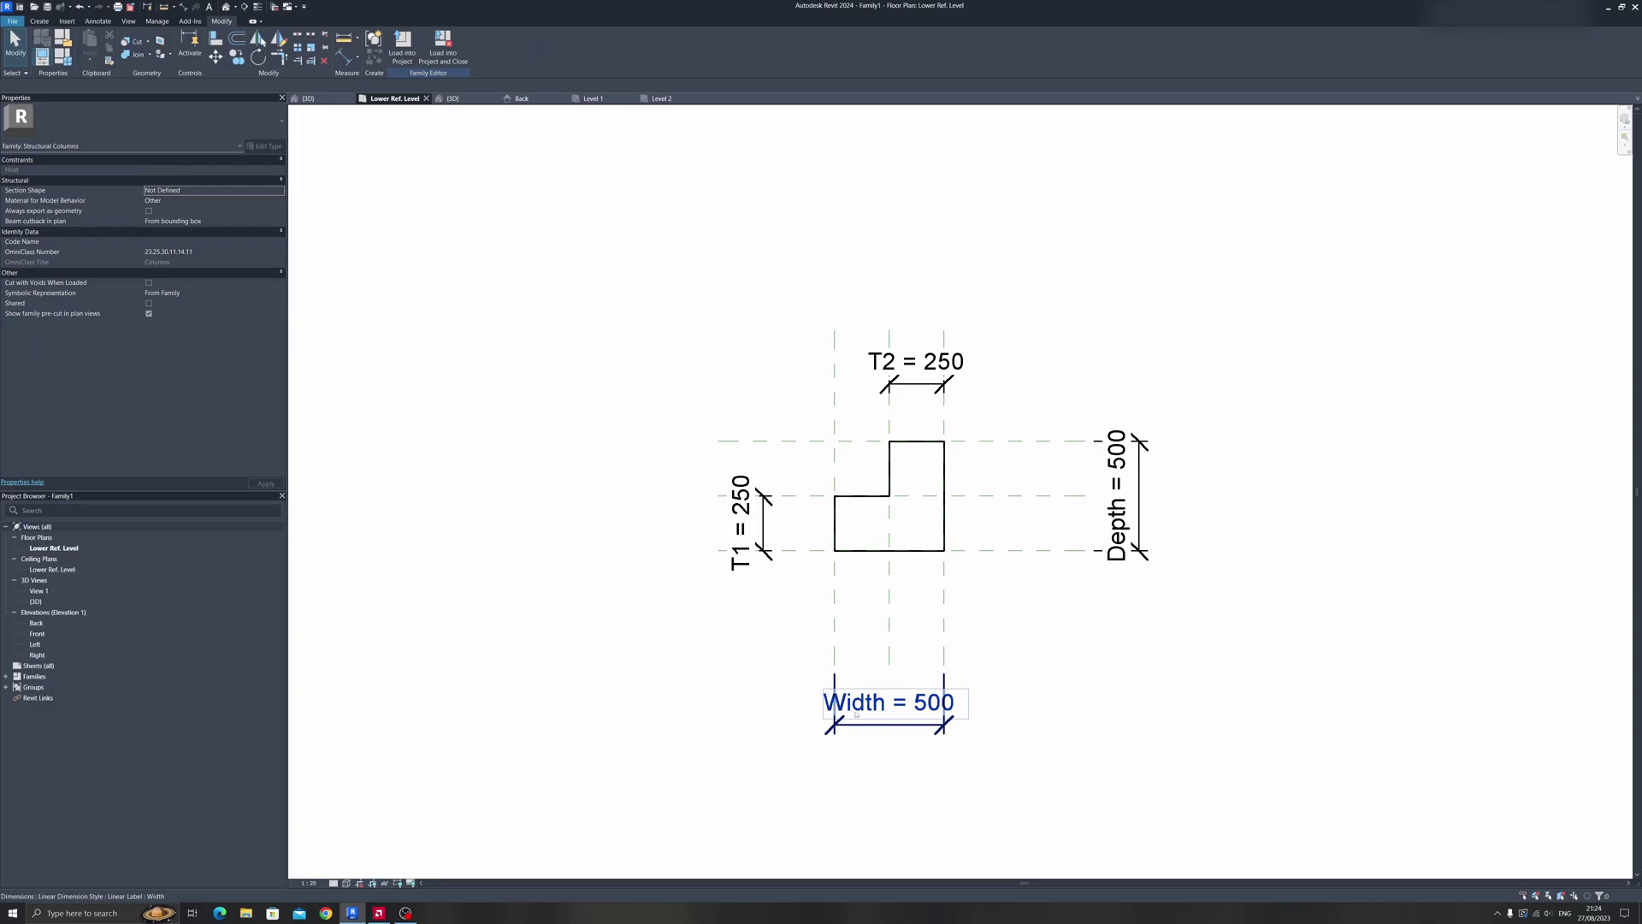
Open the Family Types dialog for the L-shaped column family
{"action": "left_click", "coordinate": [1121, 501]}
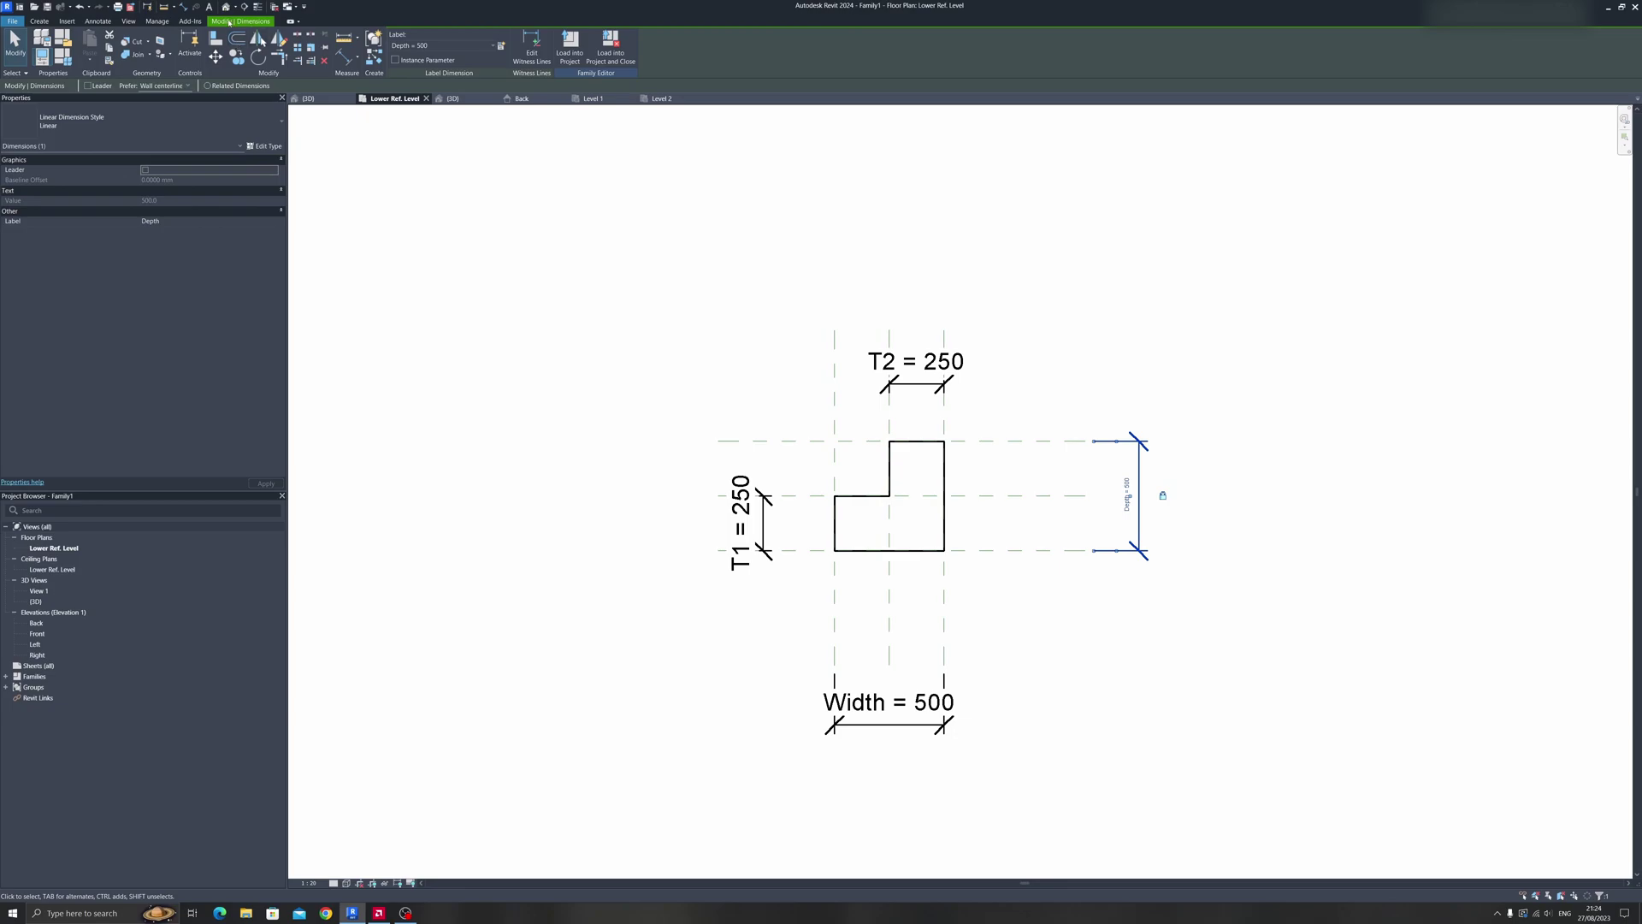
{"action": "left_click", "coordinate": [39, 21]}
{"action": "left_click", "coordinate": [246, 21]}
{"action": "left_click", "coordinate": [71, 63]}
{"action": "left_click_drag", "start_coordinate": [736, 314], "coordinate": [468, 252]}
Move the Depth parameter into the Dimensions group
{"action": "left_click", "coordinate": [454, 417]}
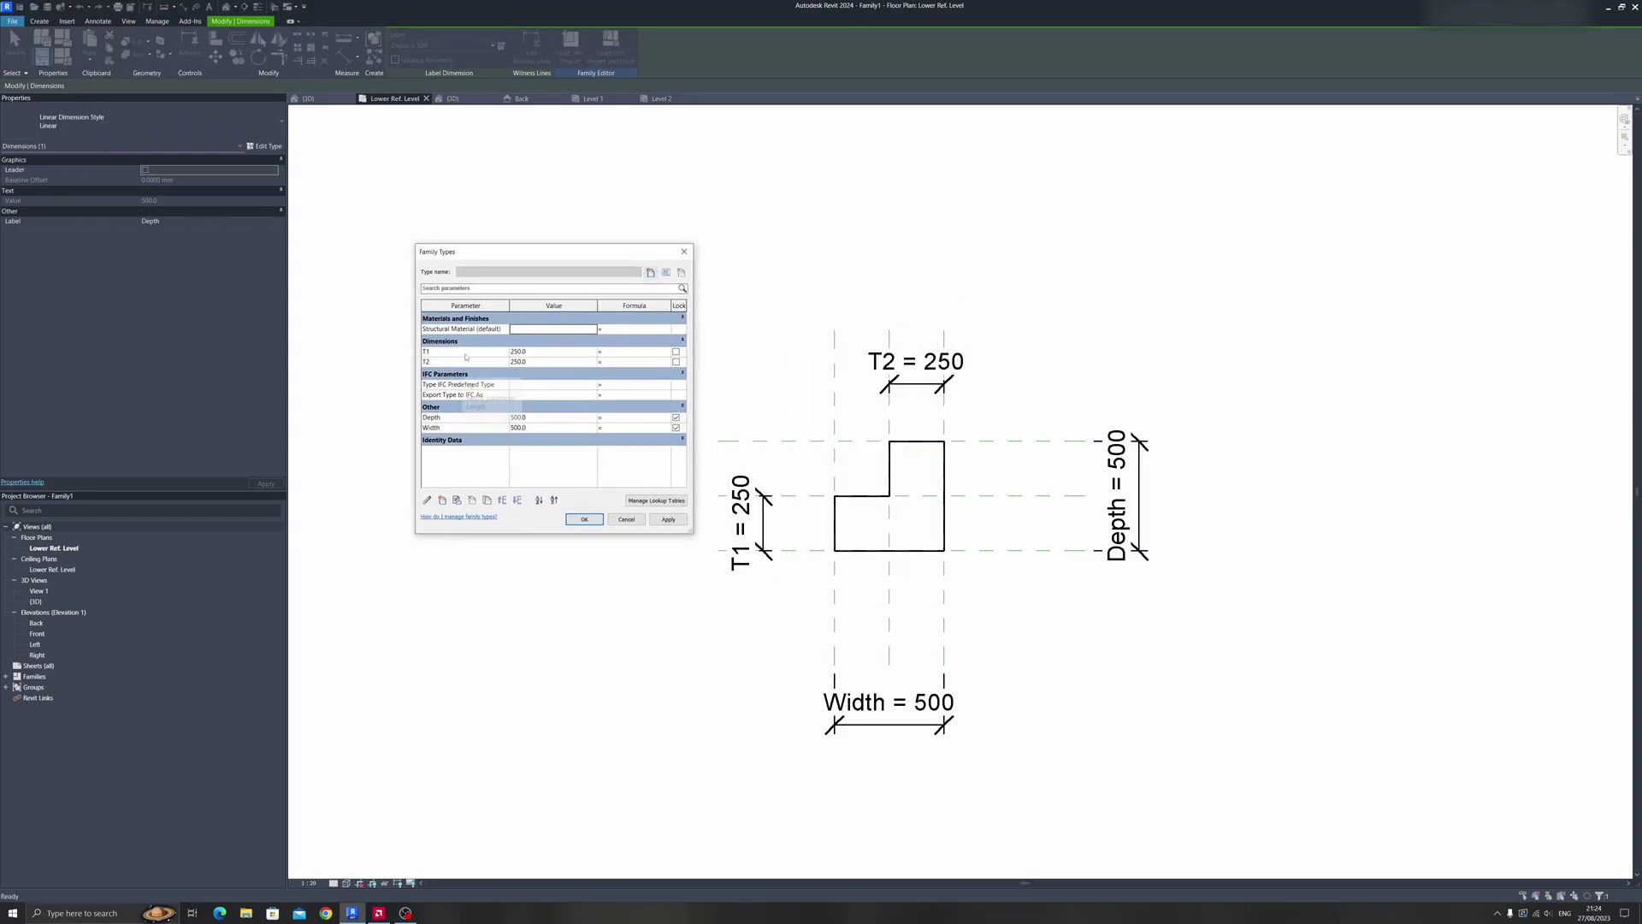
{"action": "left_click", "coordinate": [427, 500]}
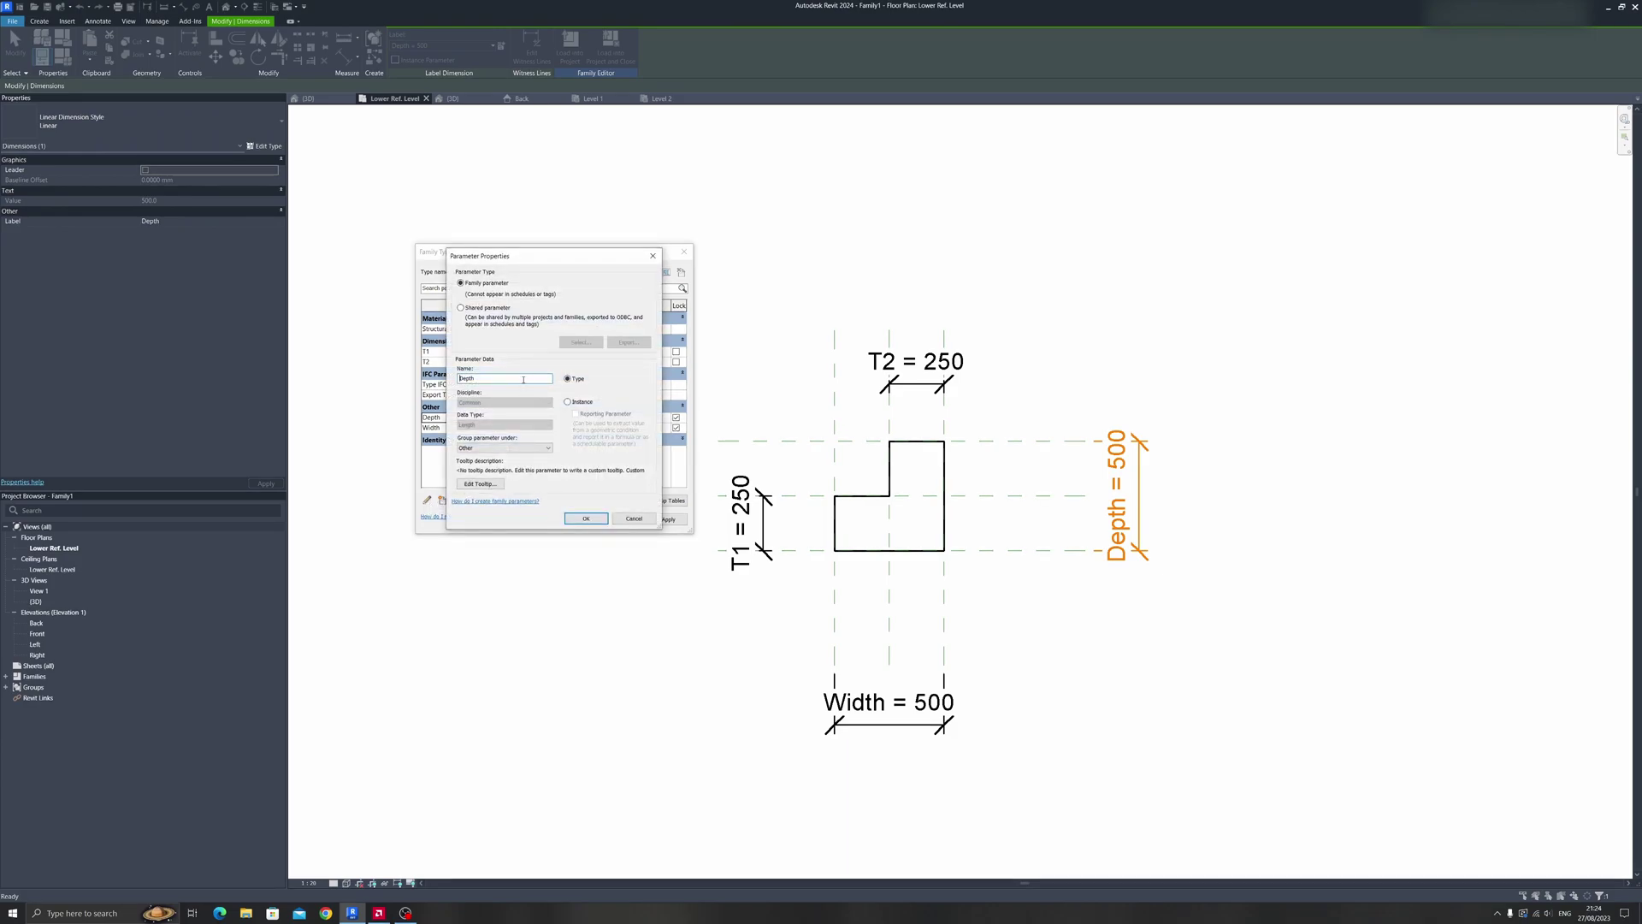
{"action": "left_click", "coordinate": [509, 447]}
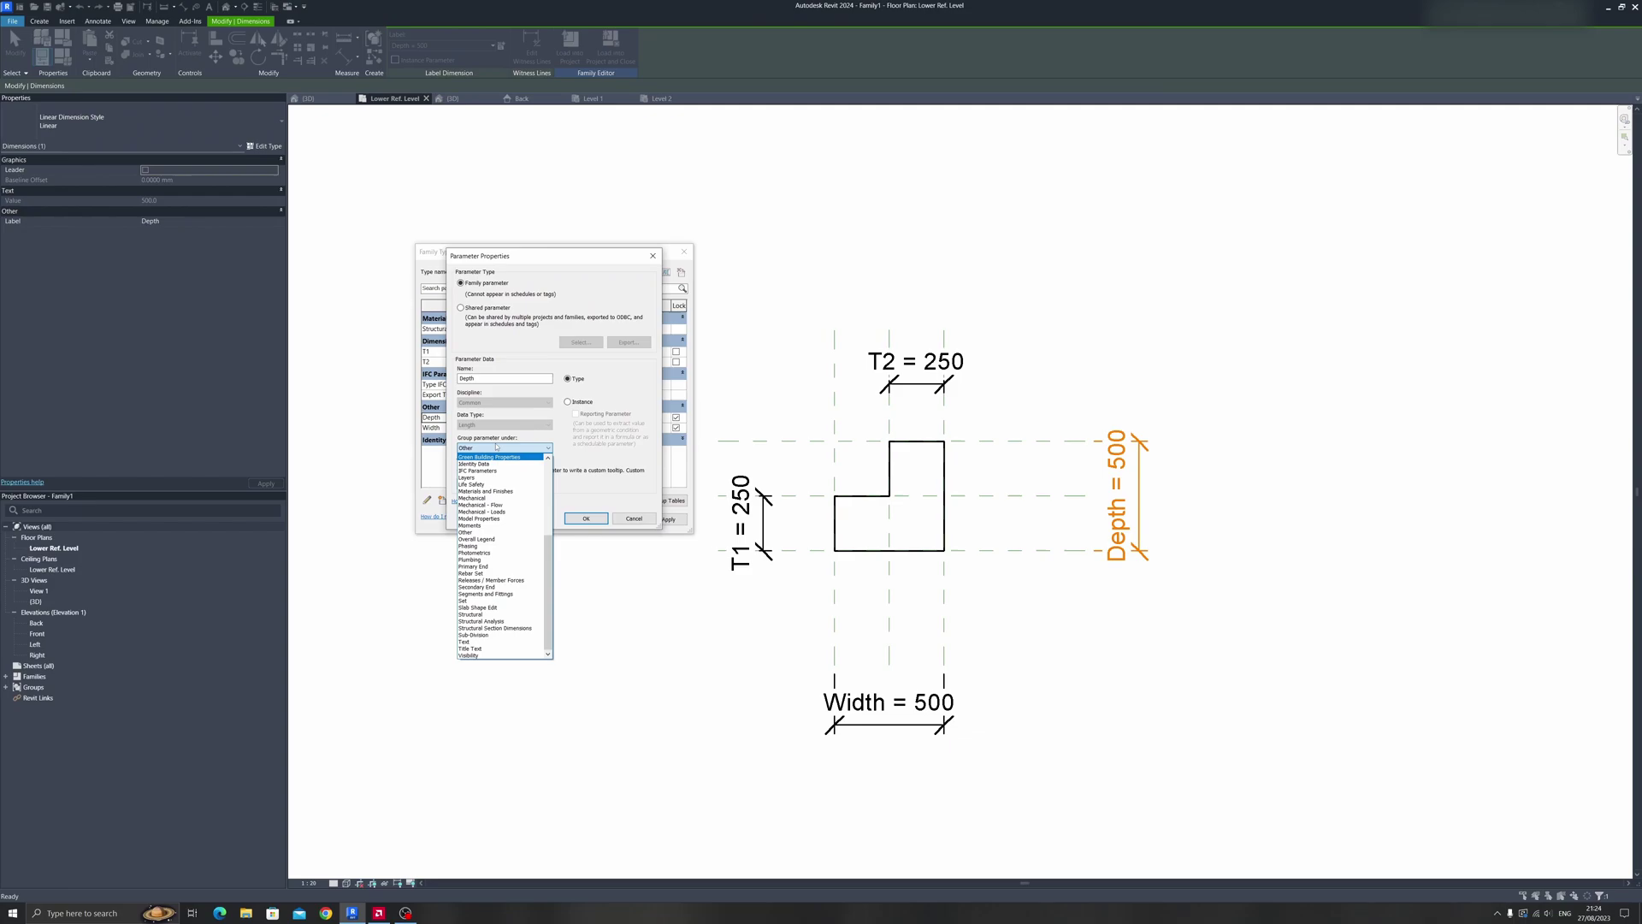
{"action": "scroll", "coordinate": [496, 509], "scroll_direction": "up", "scroll_amount": 4}
{"action": "scroll", "coordinate": [494, 505], "scroll_direction": "down", "scroll_amount": 6}
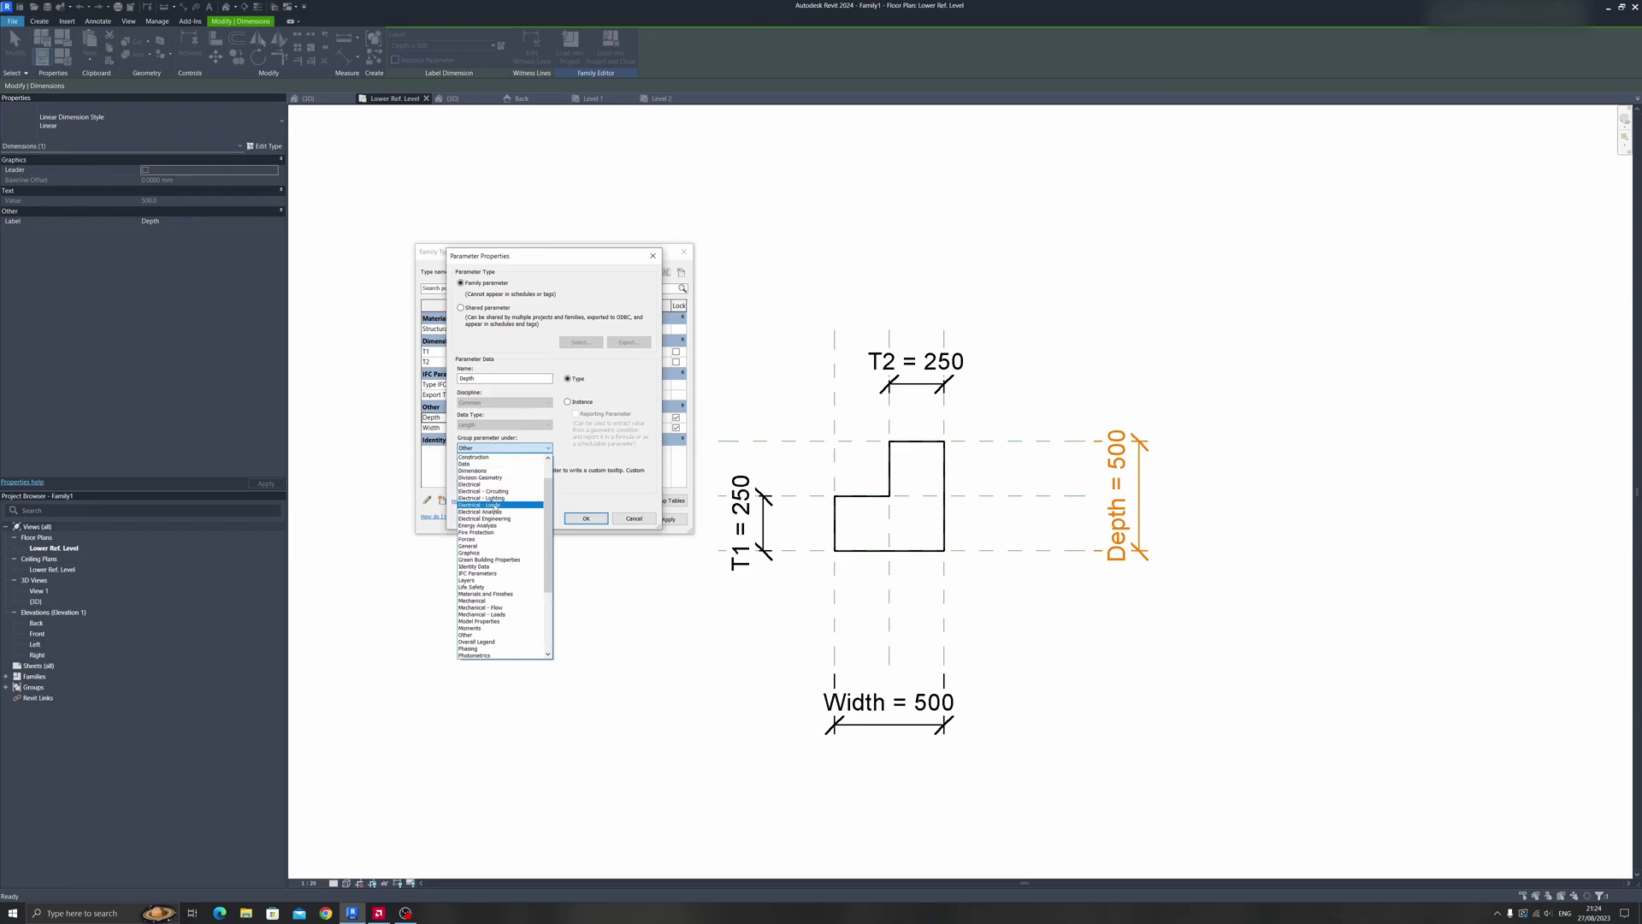
{"action": "left_click", "coordinate": [492, 494]}
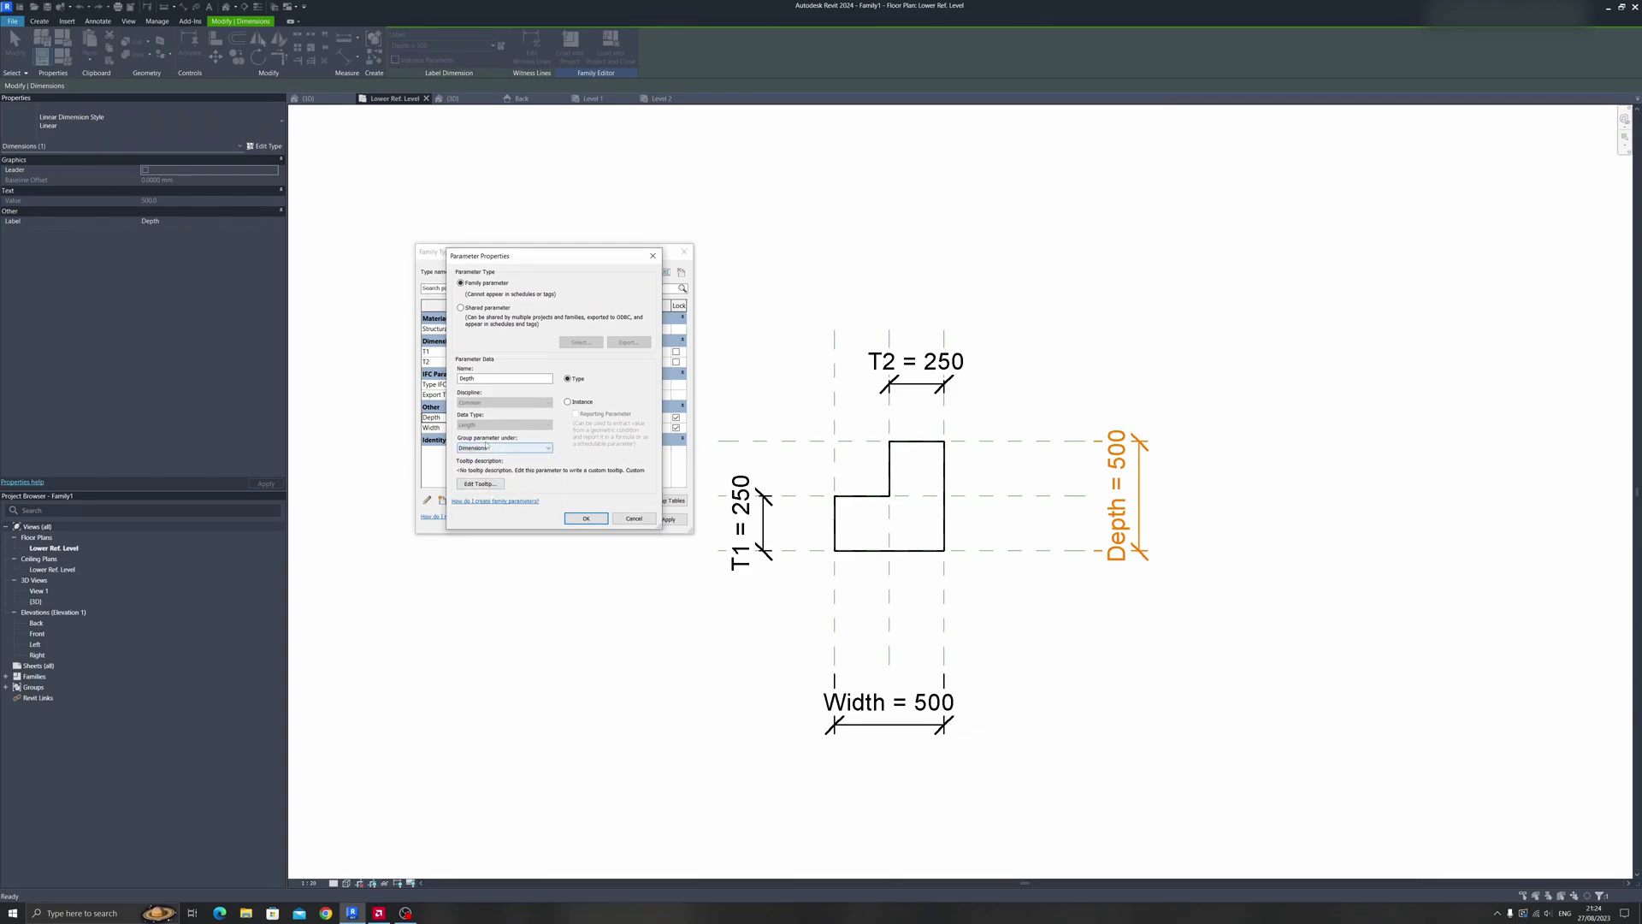
{"action": "scroll", "coordinate": [504, 447], "scroll_direction": "up", "scroll_amount": 20}
{"action": "left_click", "coordinate": [587, 519]}
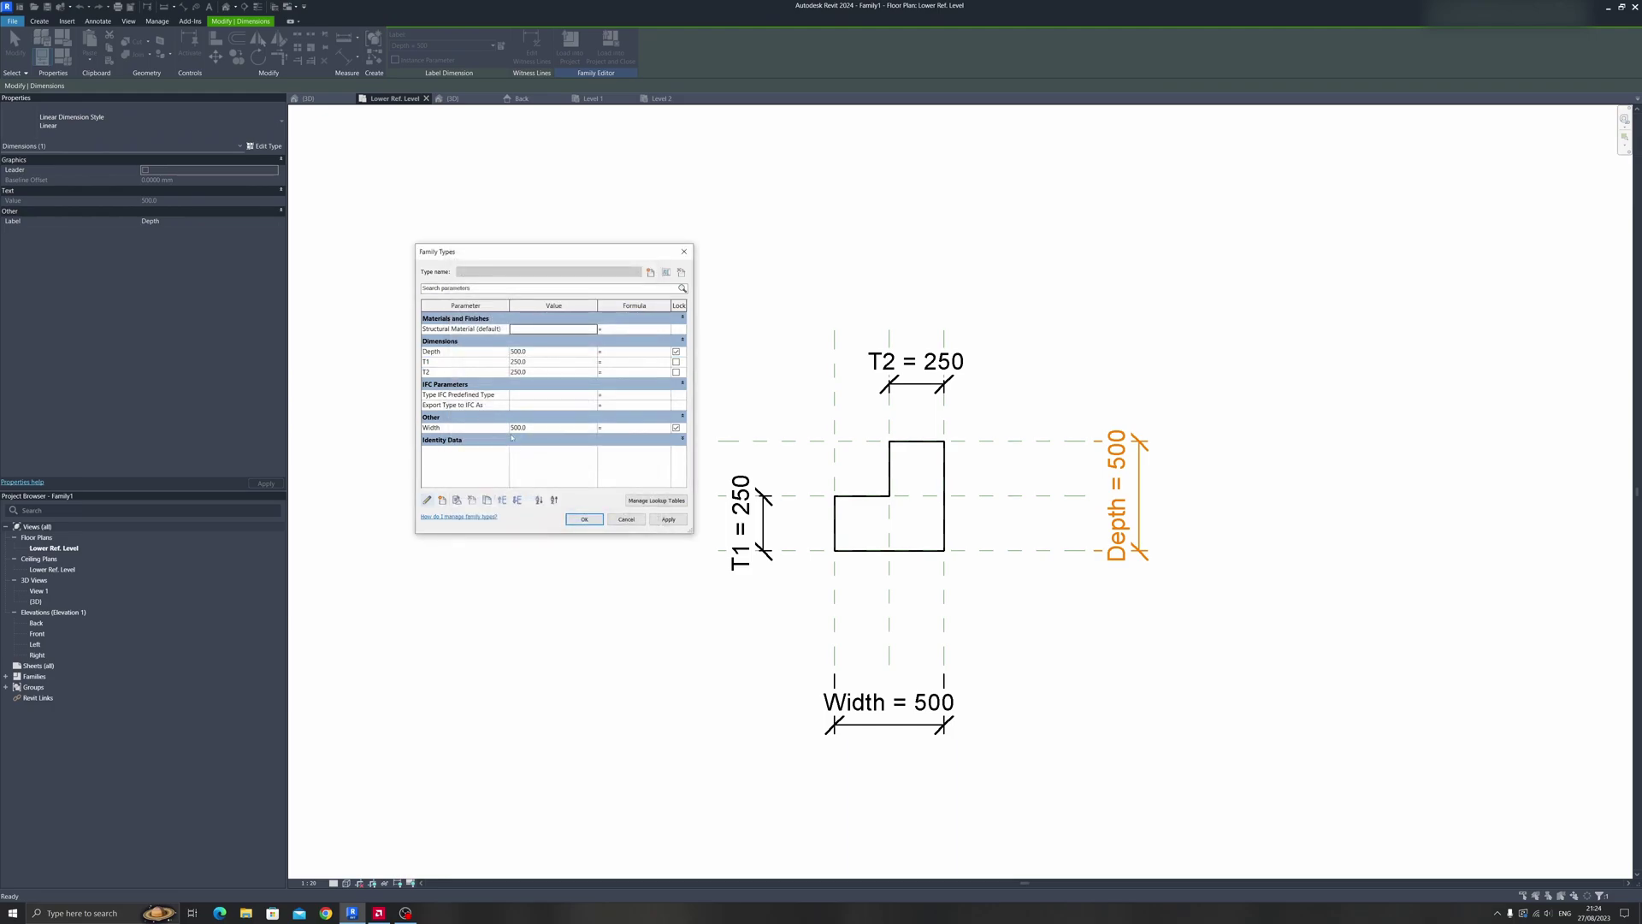
Move the Width parameter into the Dimensions group
{"action": "left_click", "coordinate": [432, 428]}
{"action": "left_click", "coordinate": [428, 501]}
{"action": "left_click", "coordinate": [505, 447]}
{"action": "left_click", "coordinate": [511, 500]}
{"action": "scroll", "coordinate": [504, 447], "scroll_direction": "up", "scroll_amount": 7}
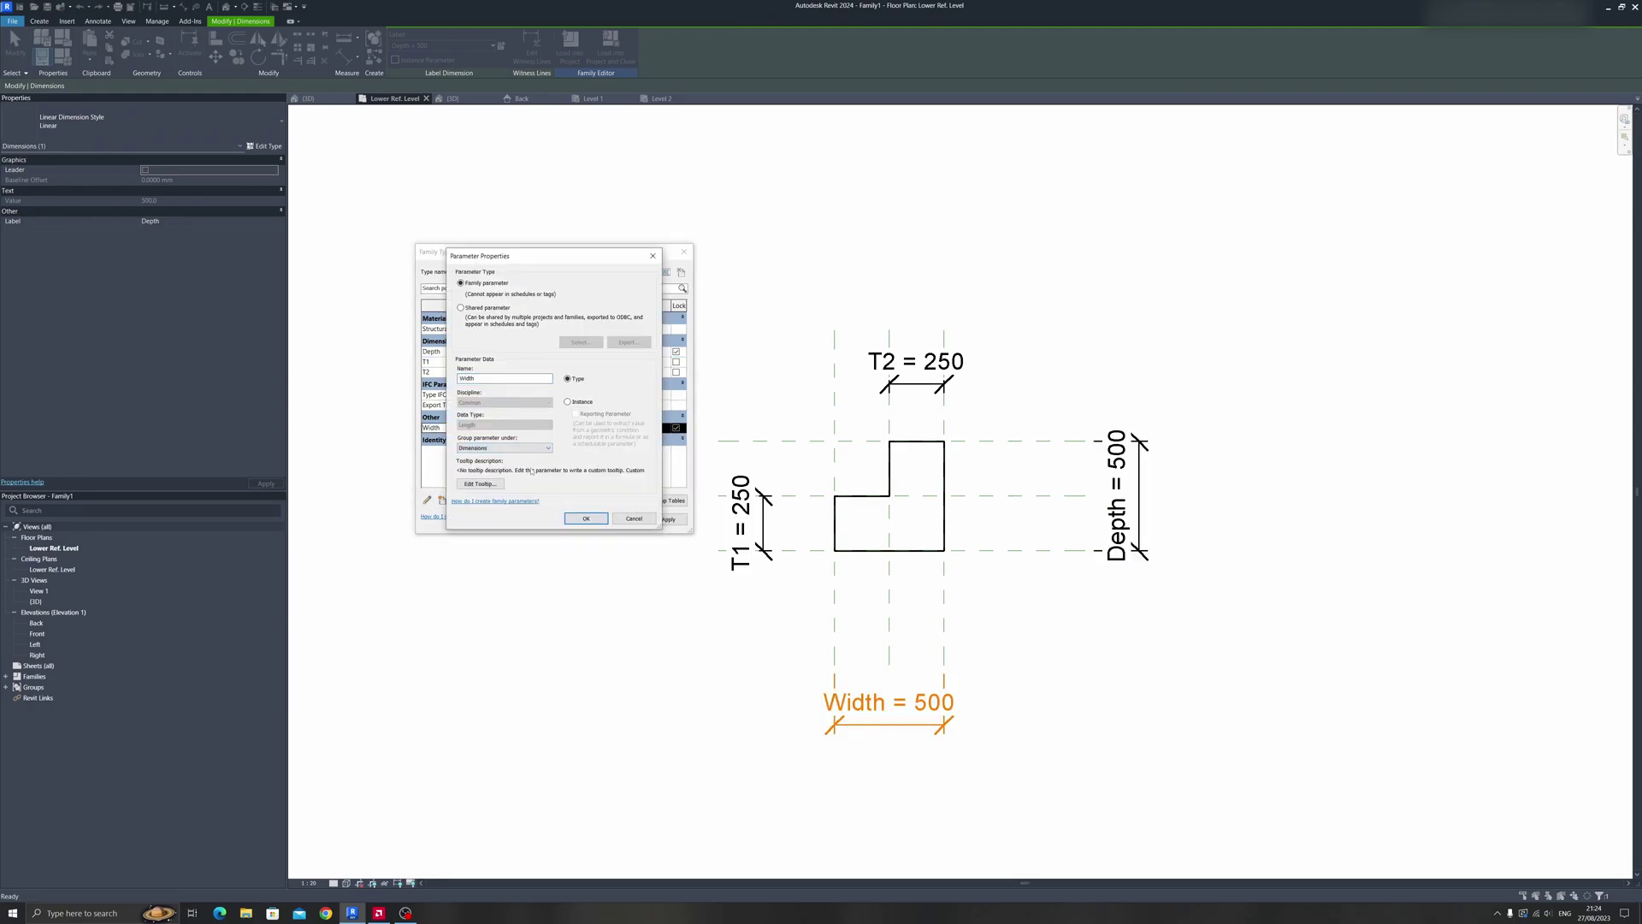
{"action": "left_click", "coordinate": [587, 519]}
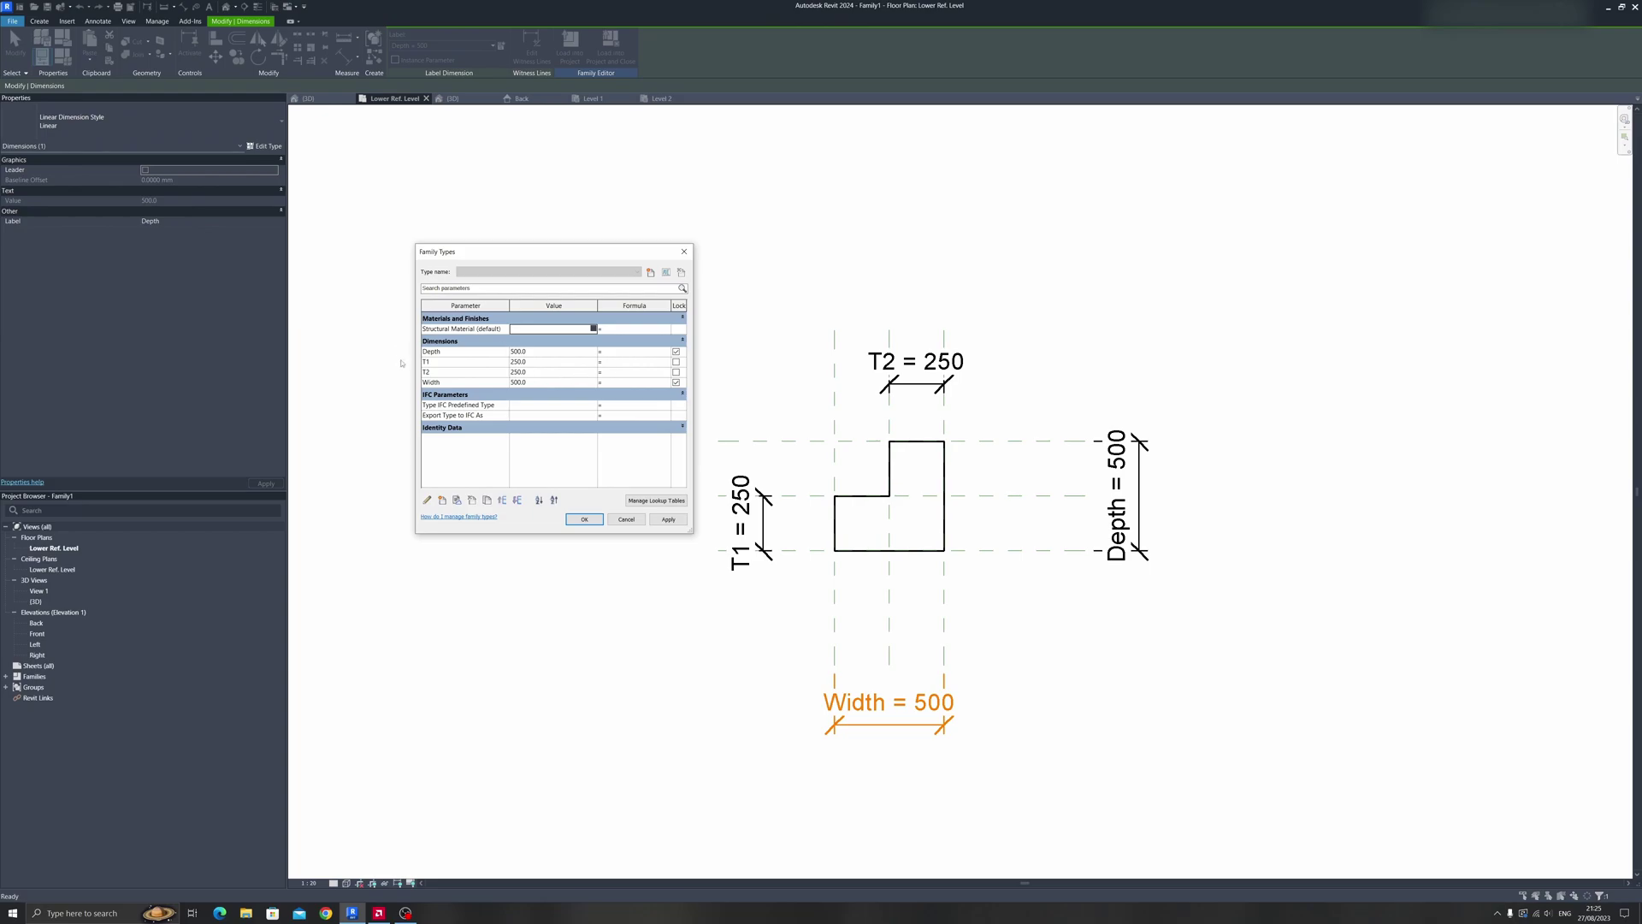
Reorder the Dimensions parameters to T1, T2, Depth, Width
{"action": "left_click", "coordinate": [443, 372]}
{"action": "left_click", "coordinate": [438, 352]}
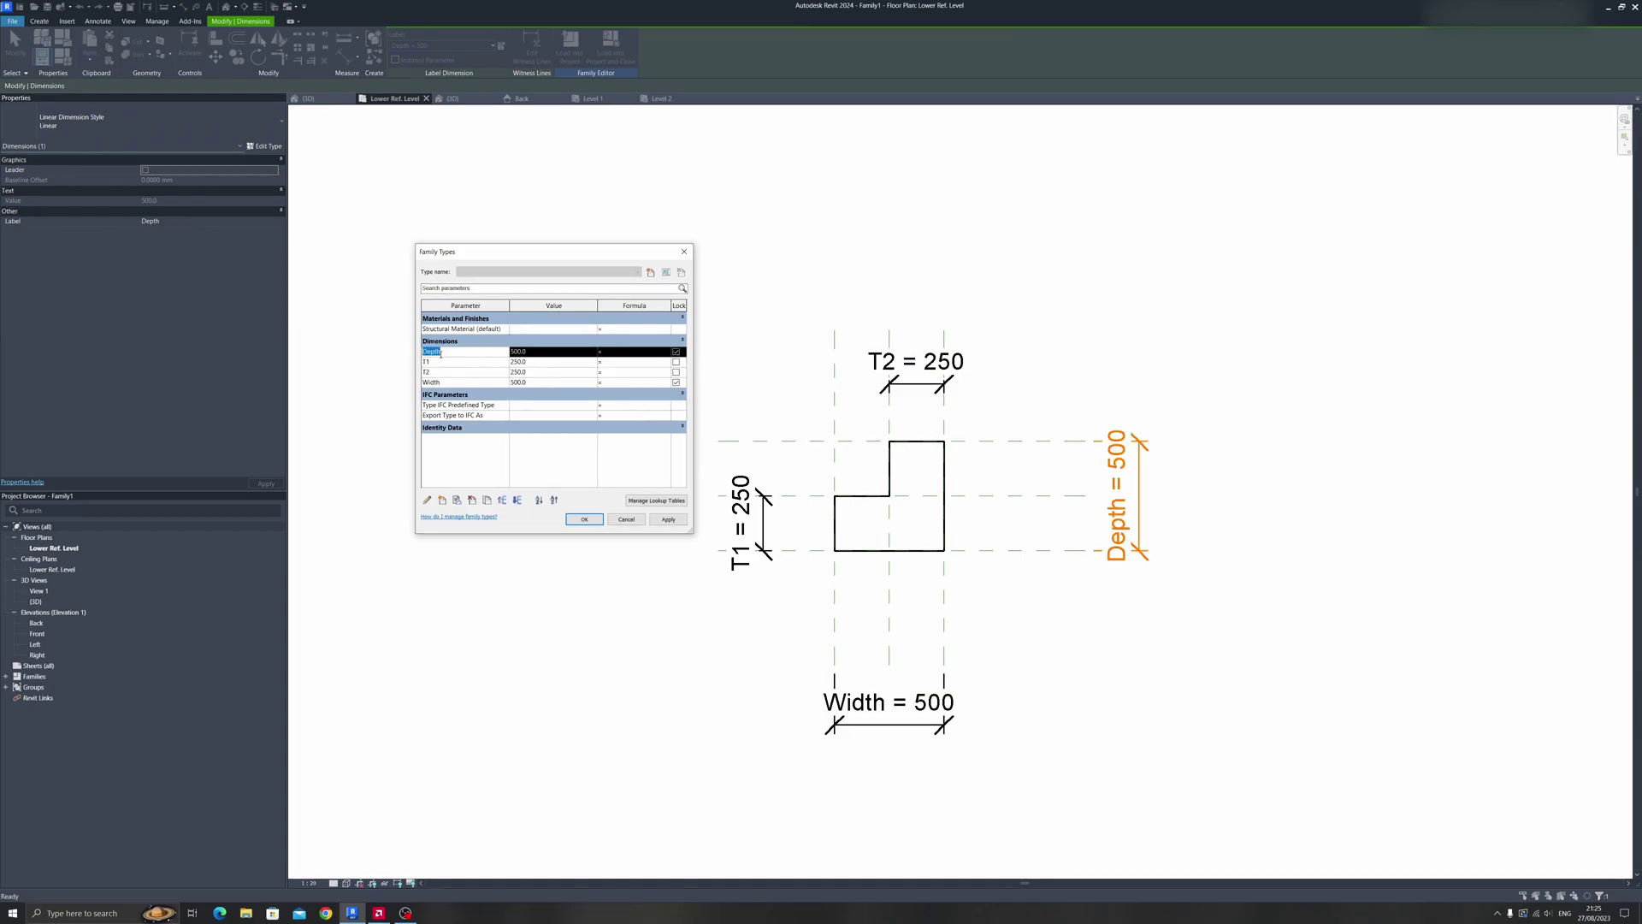
{"action": "left_click", "coordinate": [518, 501]}
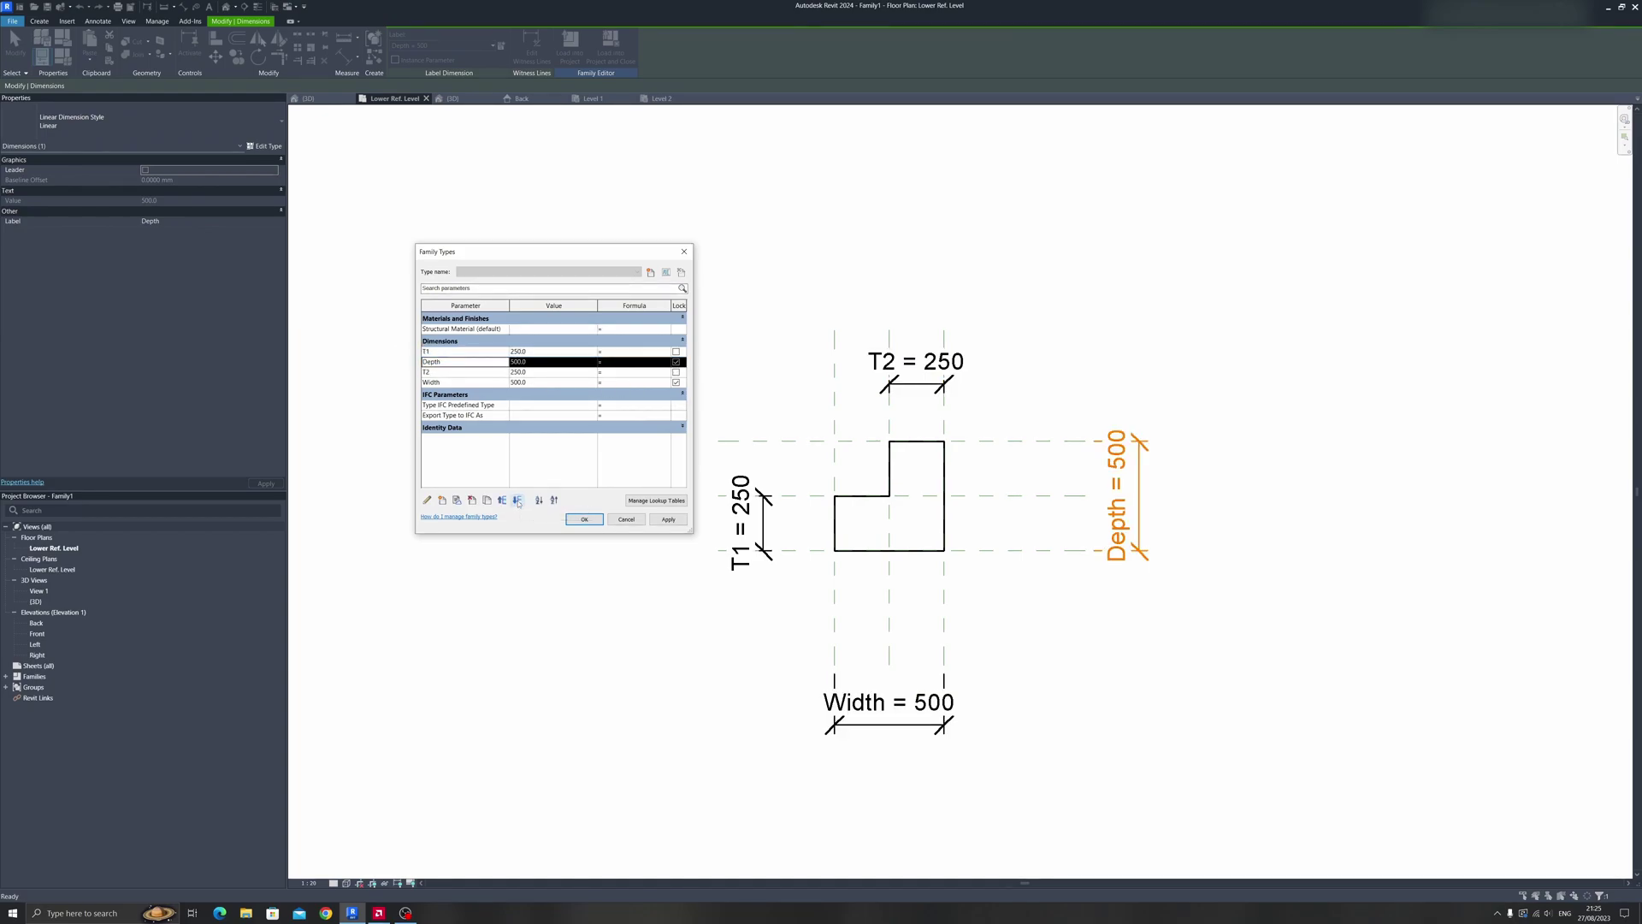
{"action": "left_click", "coordinate": [518, 501]}
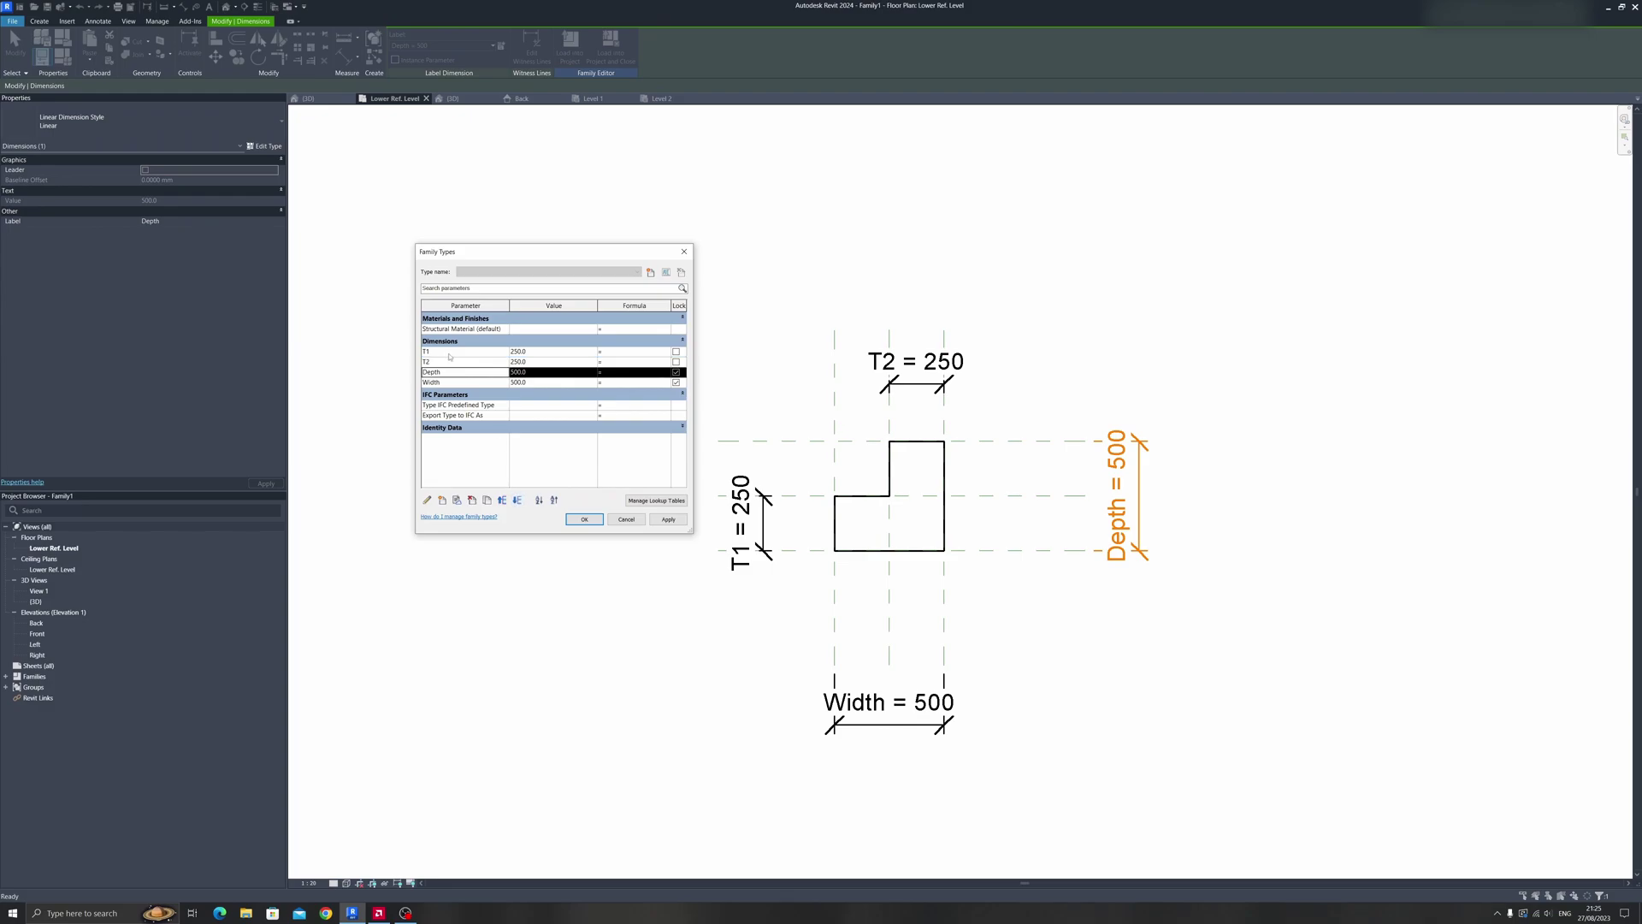
{"action": "left_click", "coordinate": [449, 351]}
{"action": "left_click", "coordinate": [451, 362]}
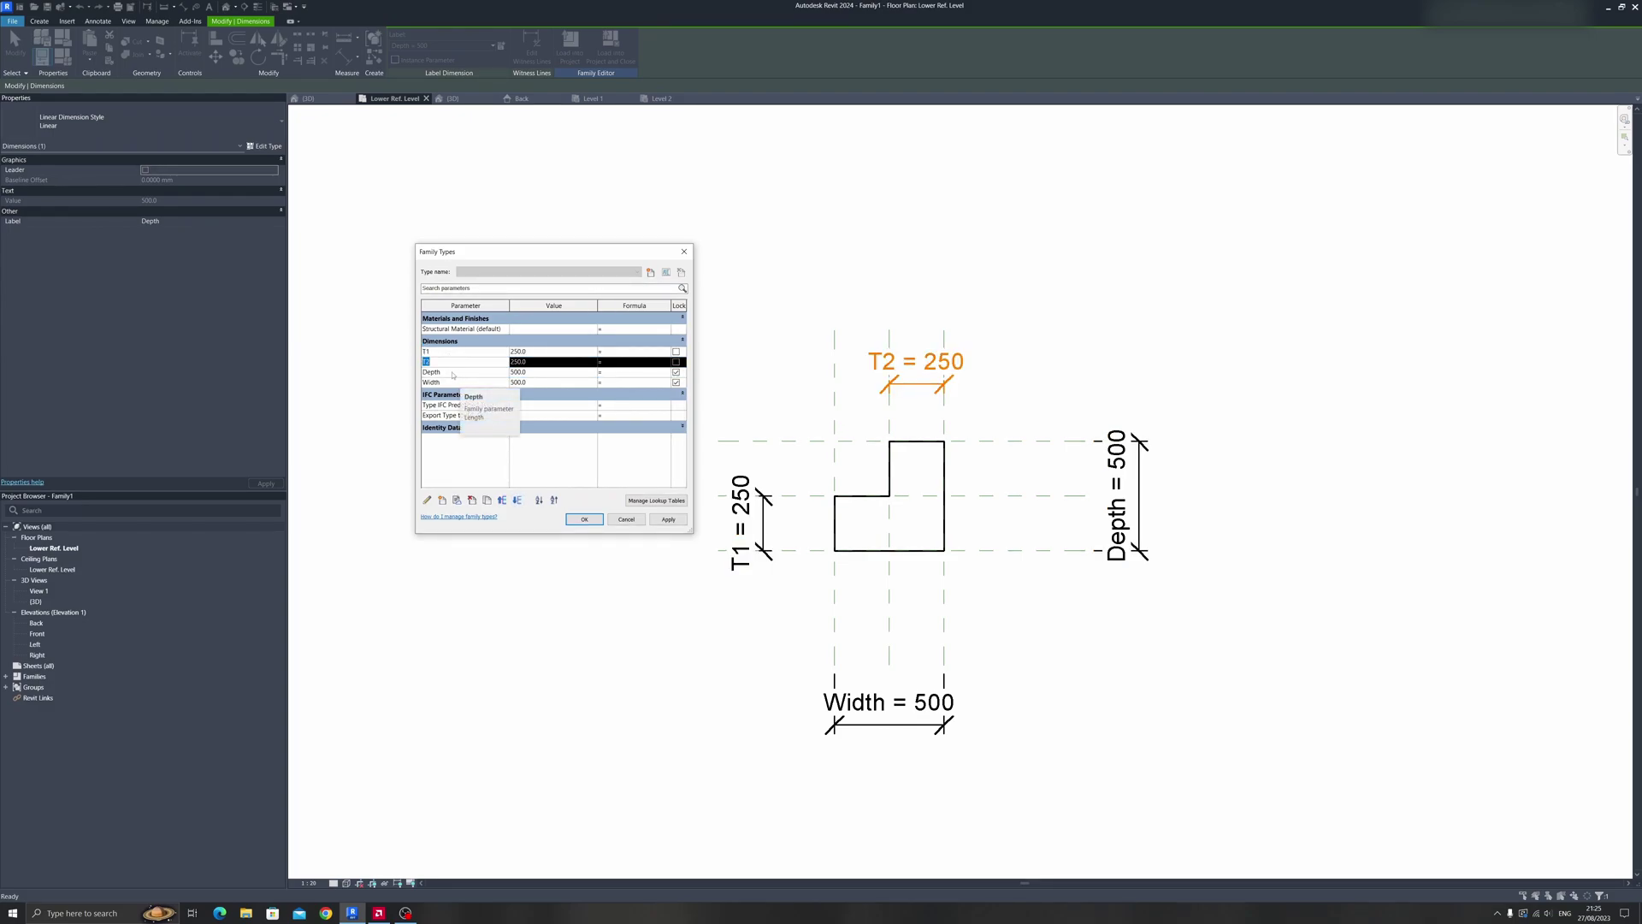
{"action": "left_click", "coordinate": [453, 373]}
{"action": "left_click", "coordinate": [453, 383]}
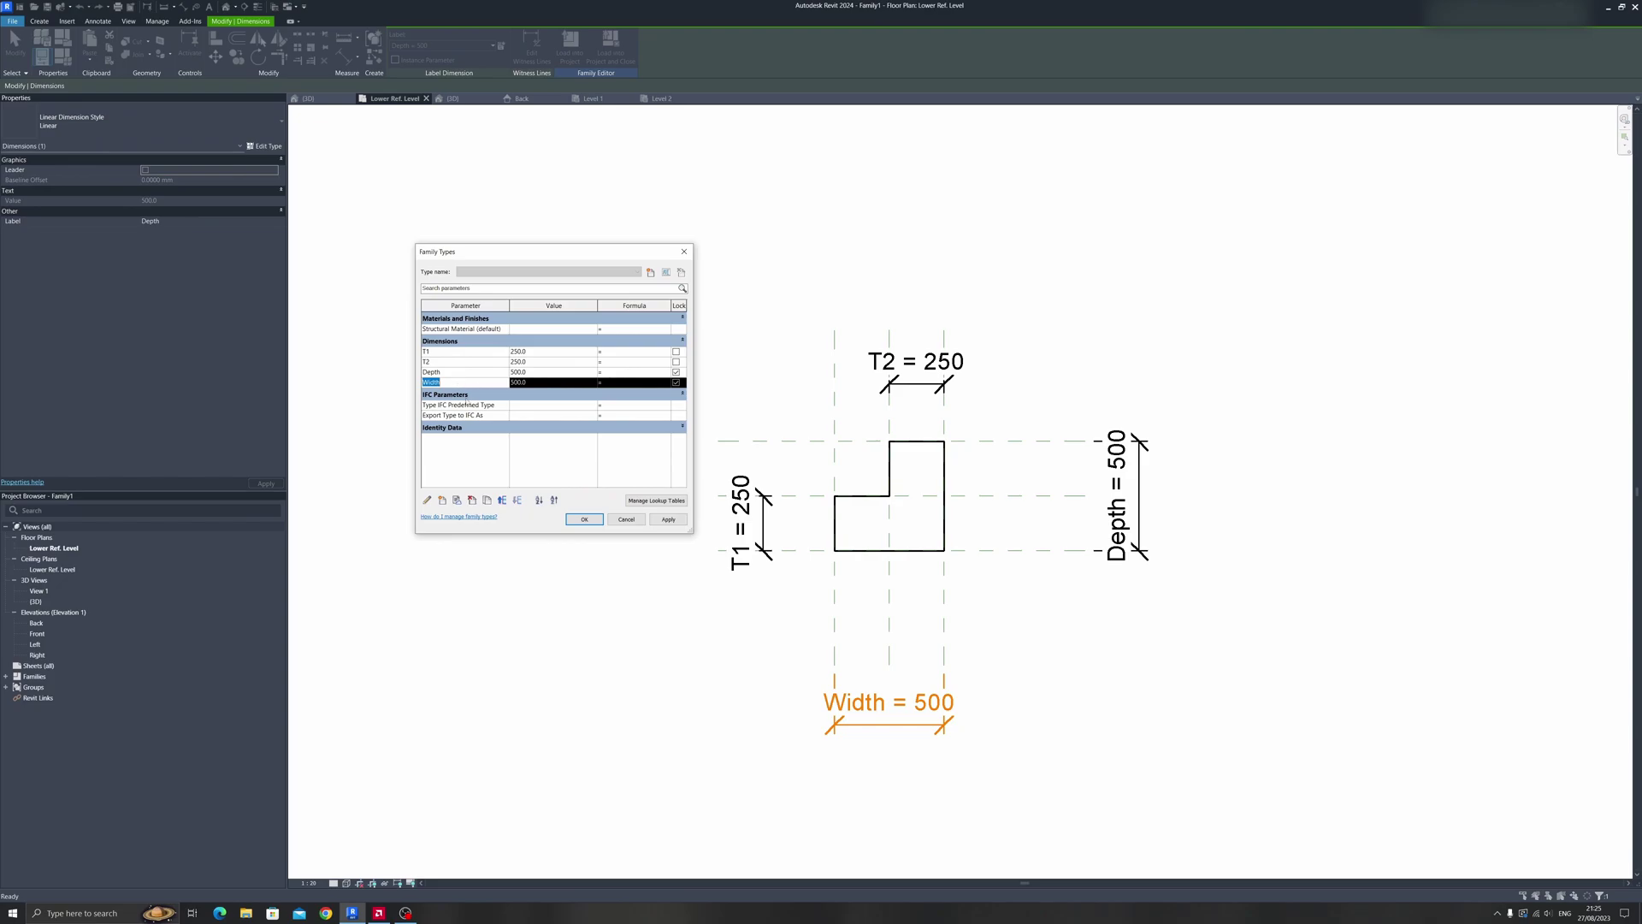
Apply the parameter changes and return to the project's 3D view
{"action": "left_click", "coordinate": [668, 519]}
{"action": "left_click", "coordinate": [585, 519]}
{"action": "left_click", "coordinate": [325, 100]}
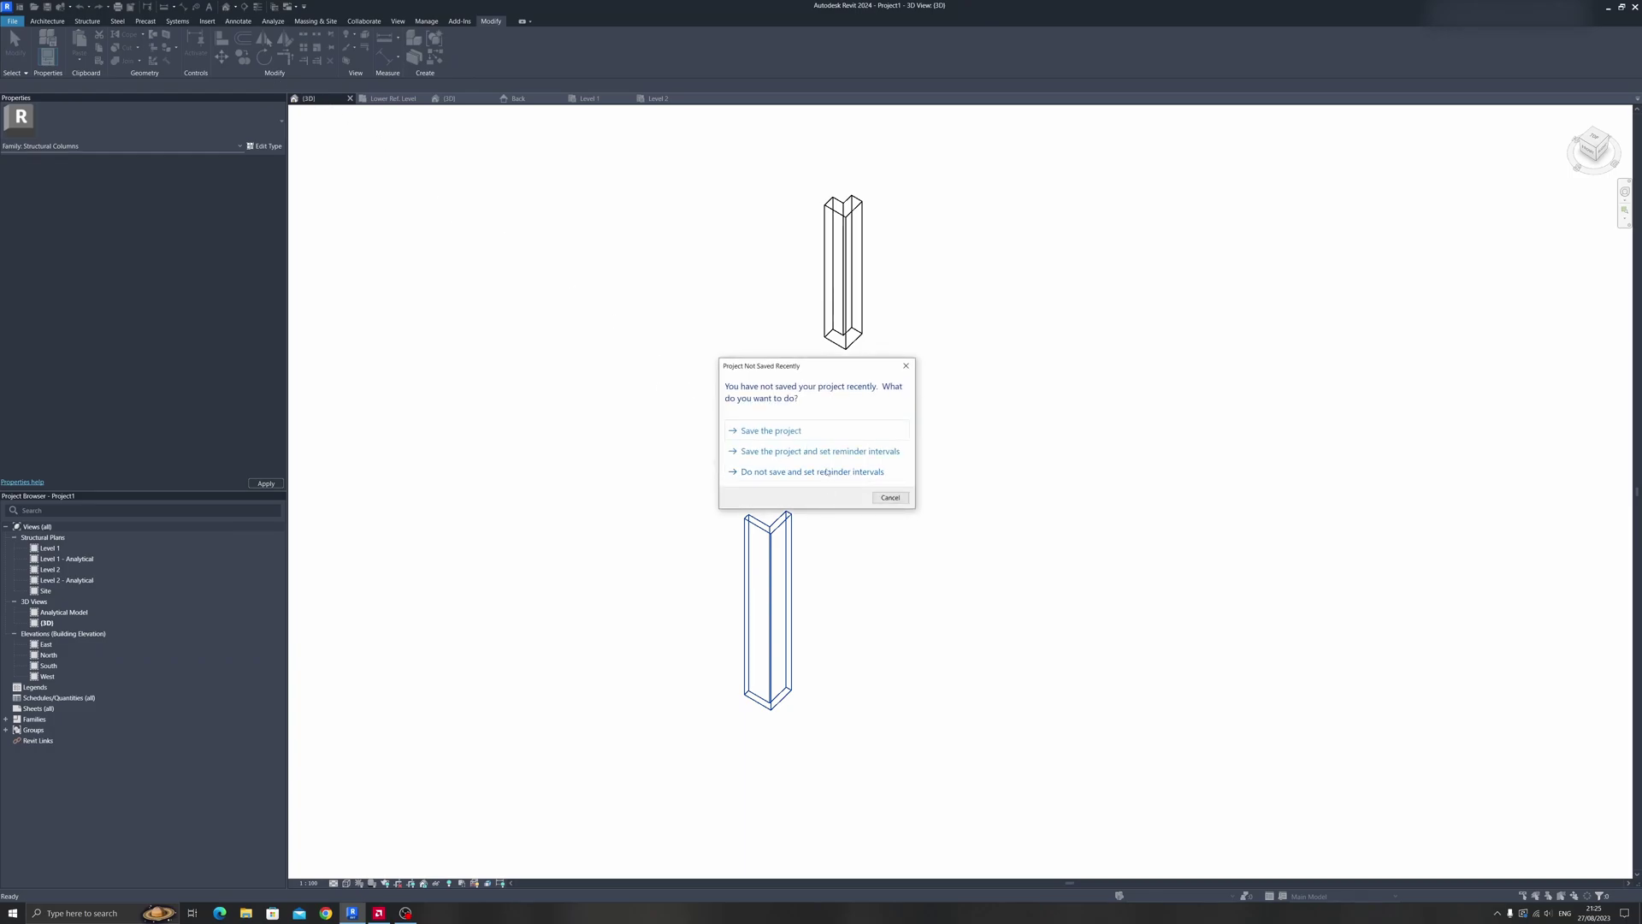
Dismiss the save reminder, check the lower column's type properties, then load Family1 into Project1
{"action": "left_click", "coordinate": [889, 499]}
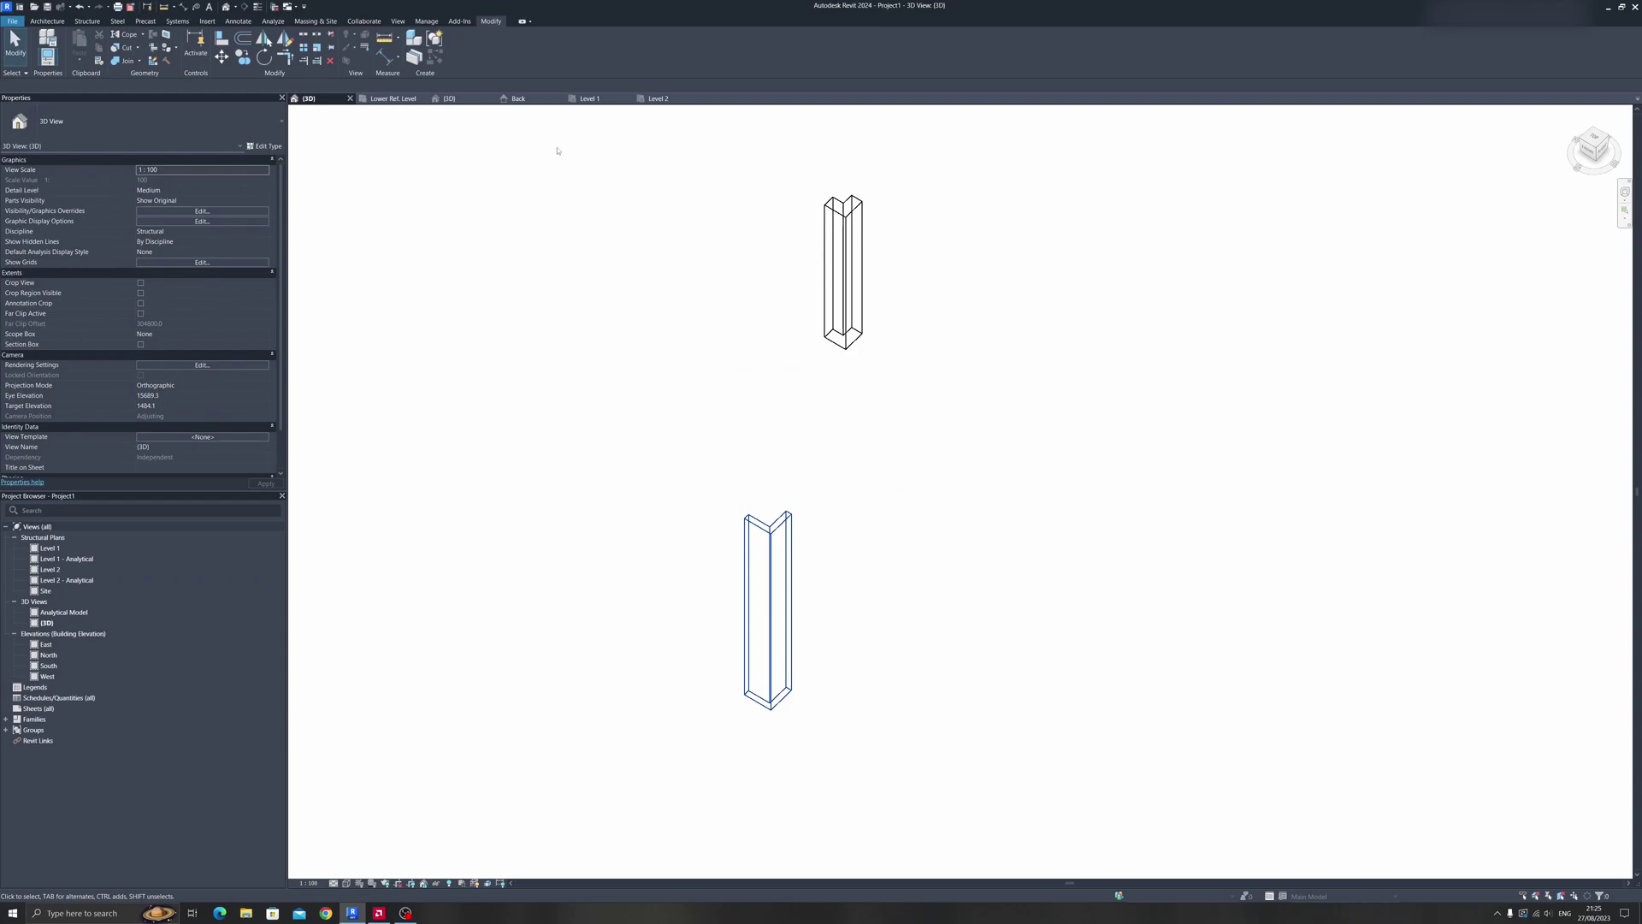
{"action": "left_click", "coordinate": [753, 514]}
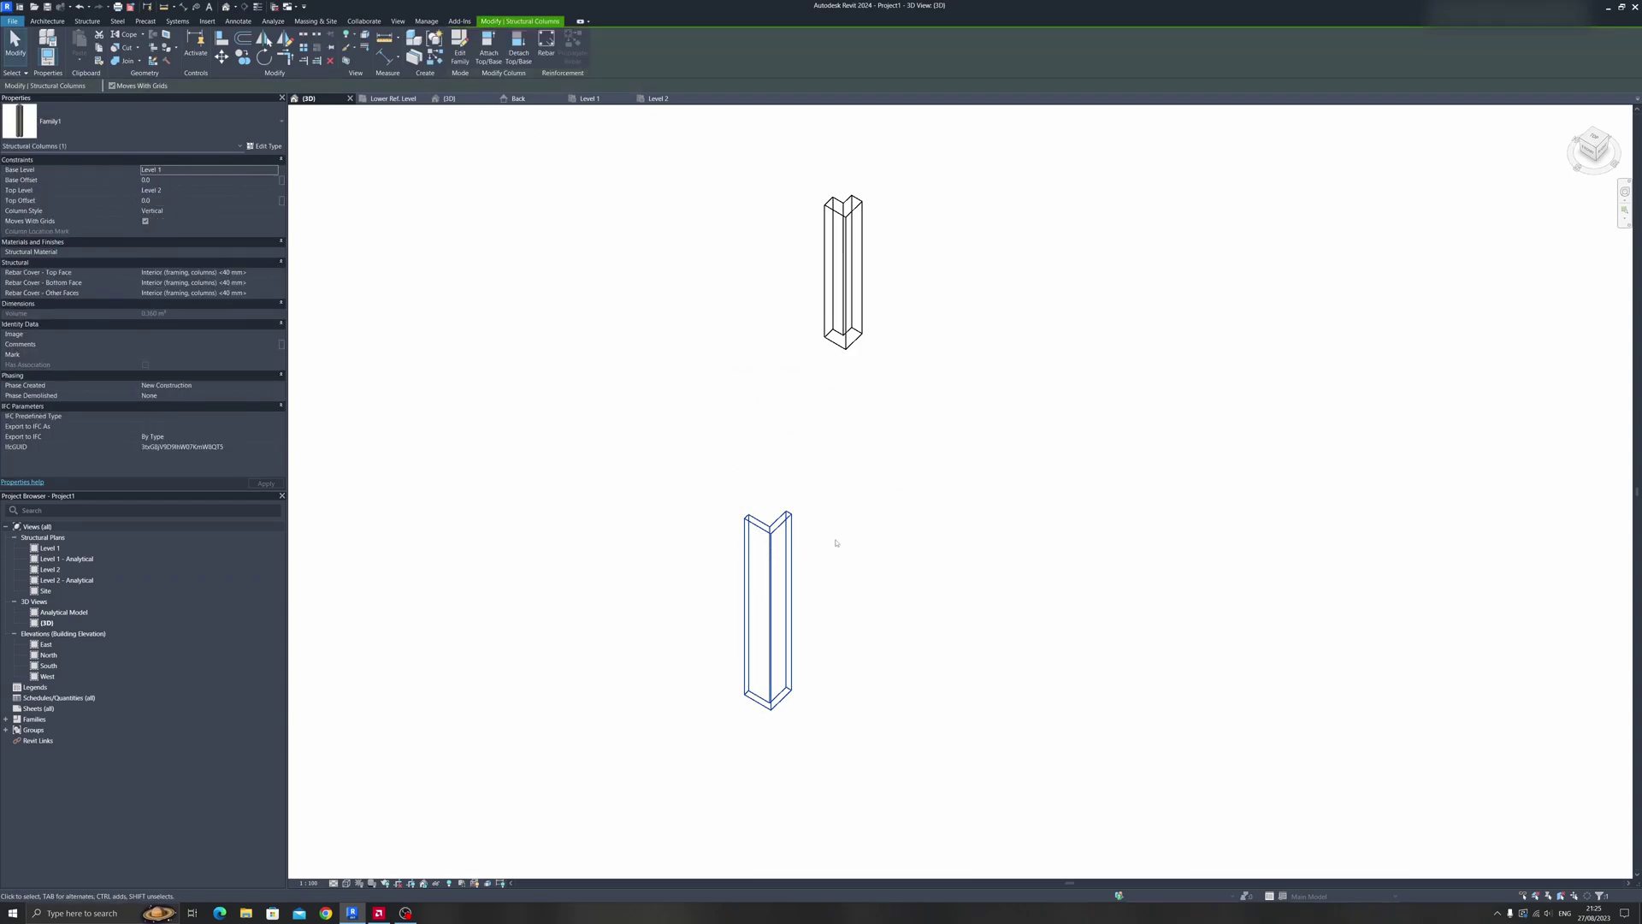
{"action": "left_click", "coordinate": [262, 146]}
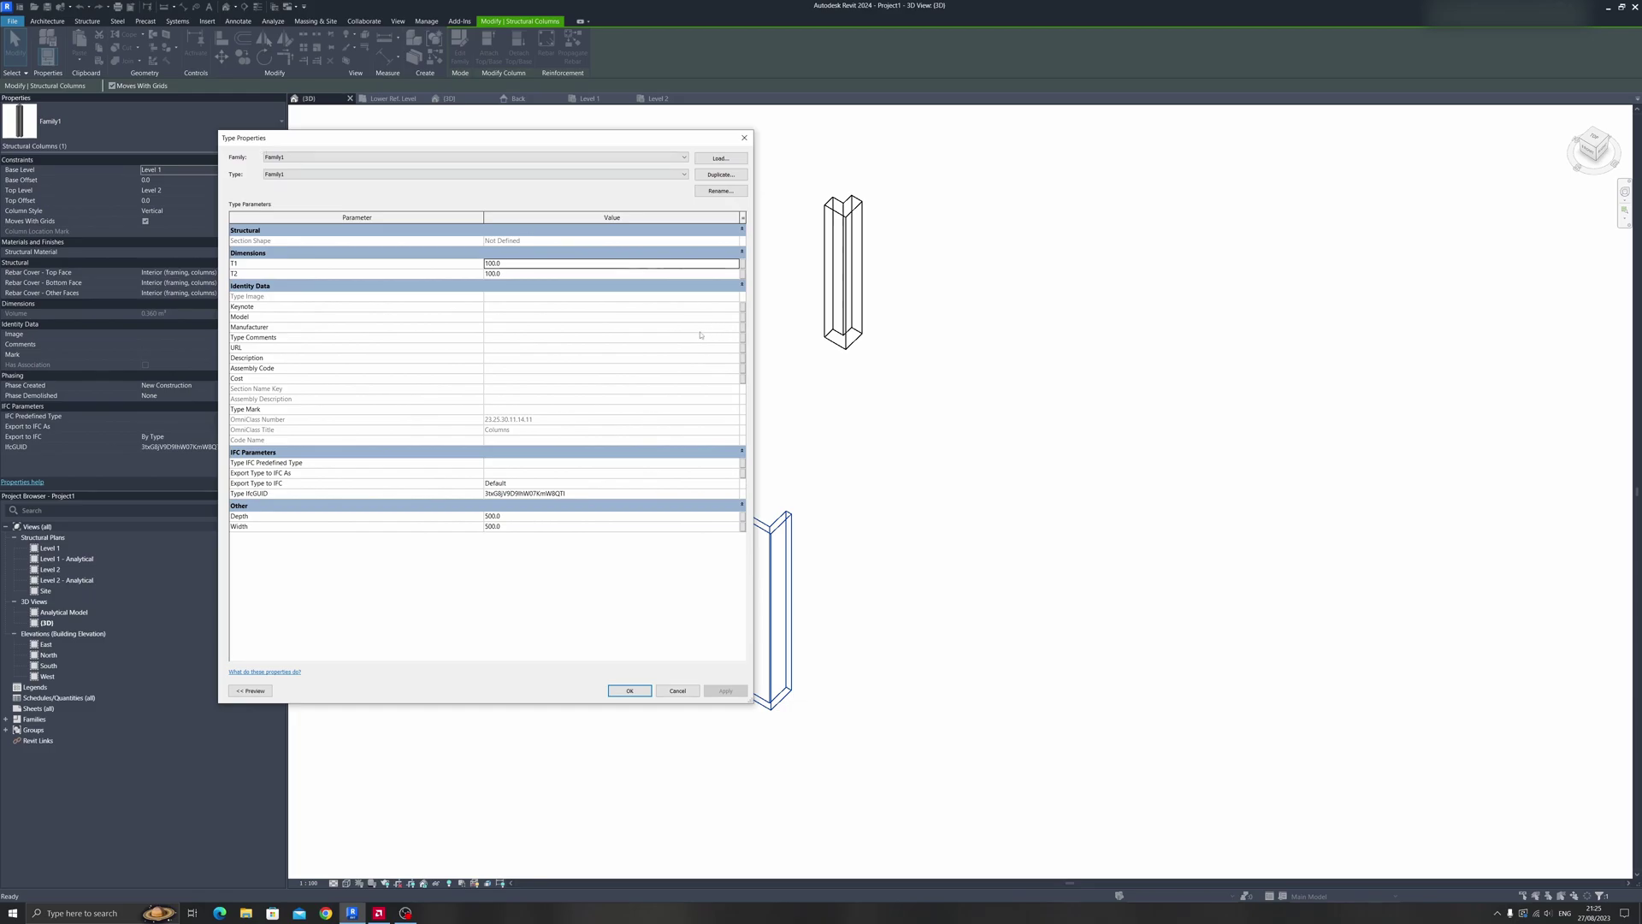
{"action": "left_click", "coordinate": [744, 139]}
{"action": "left_click", "coordinate": [460, 47]}
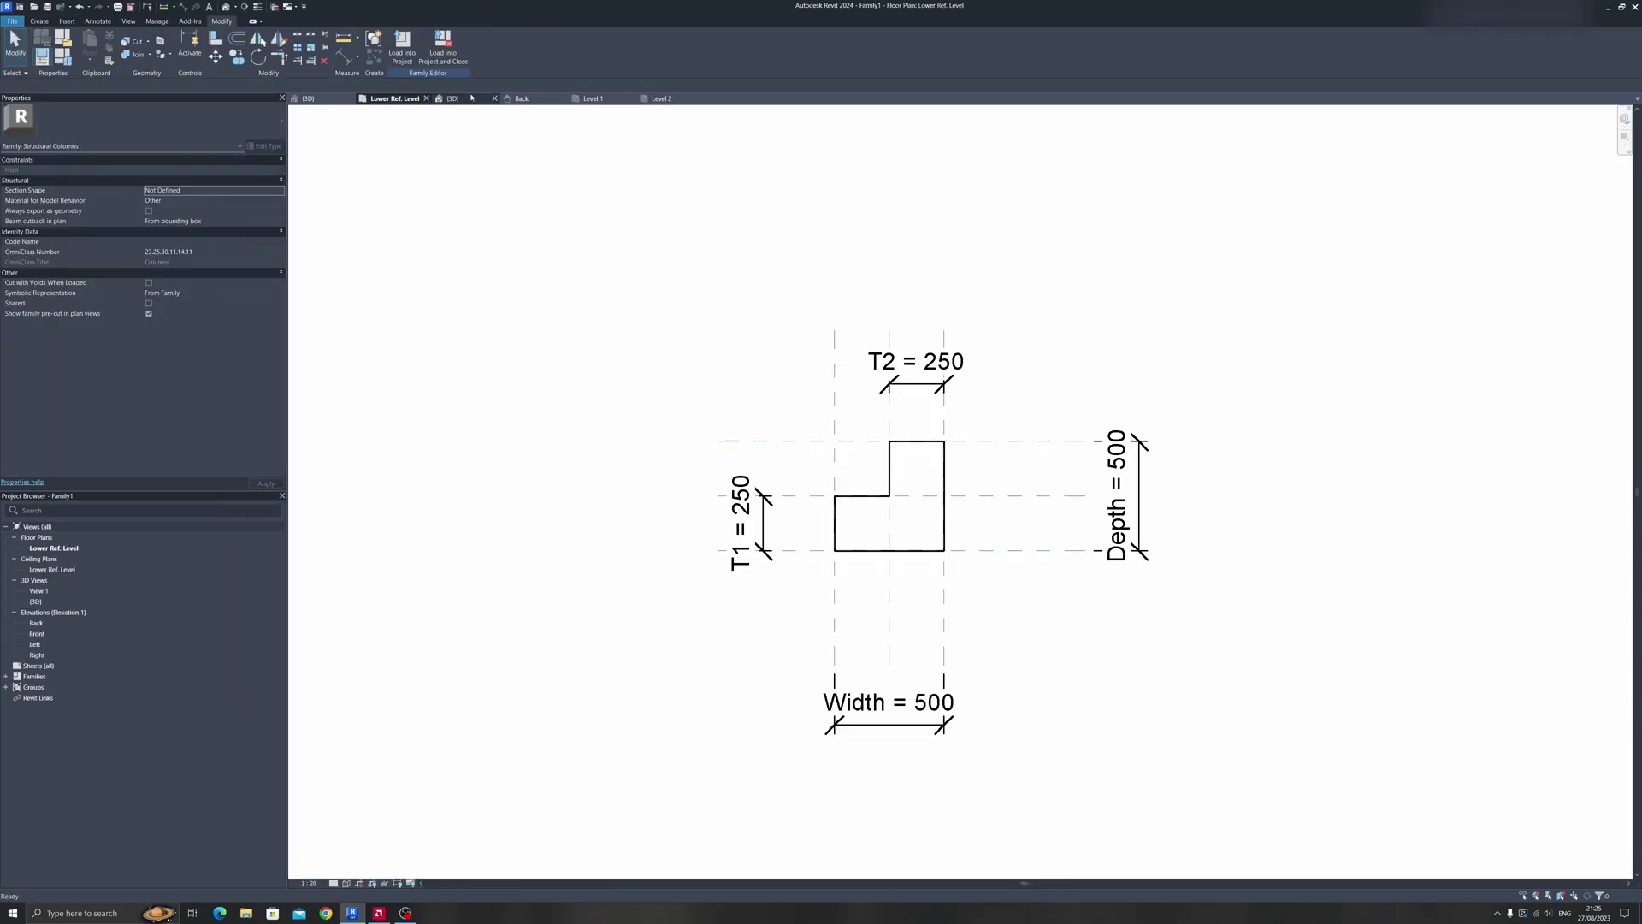
{"action": "left_click", "coordinate": [414, 54]}
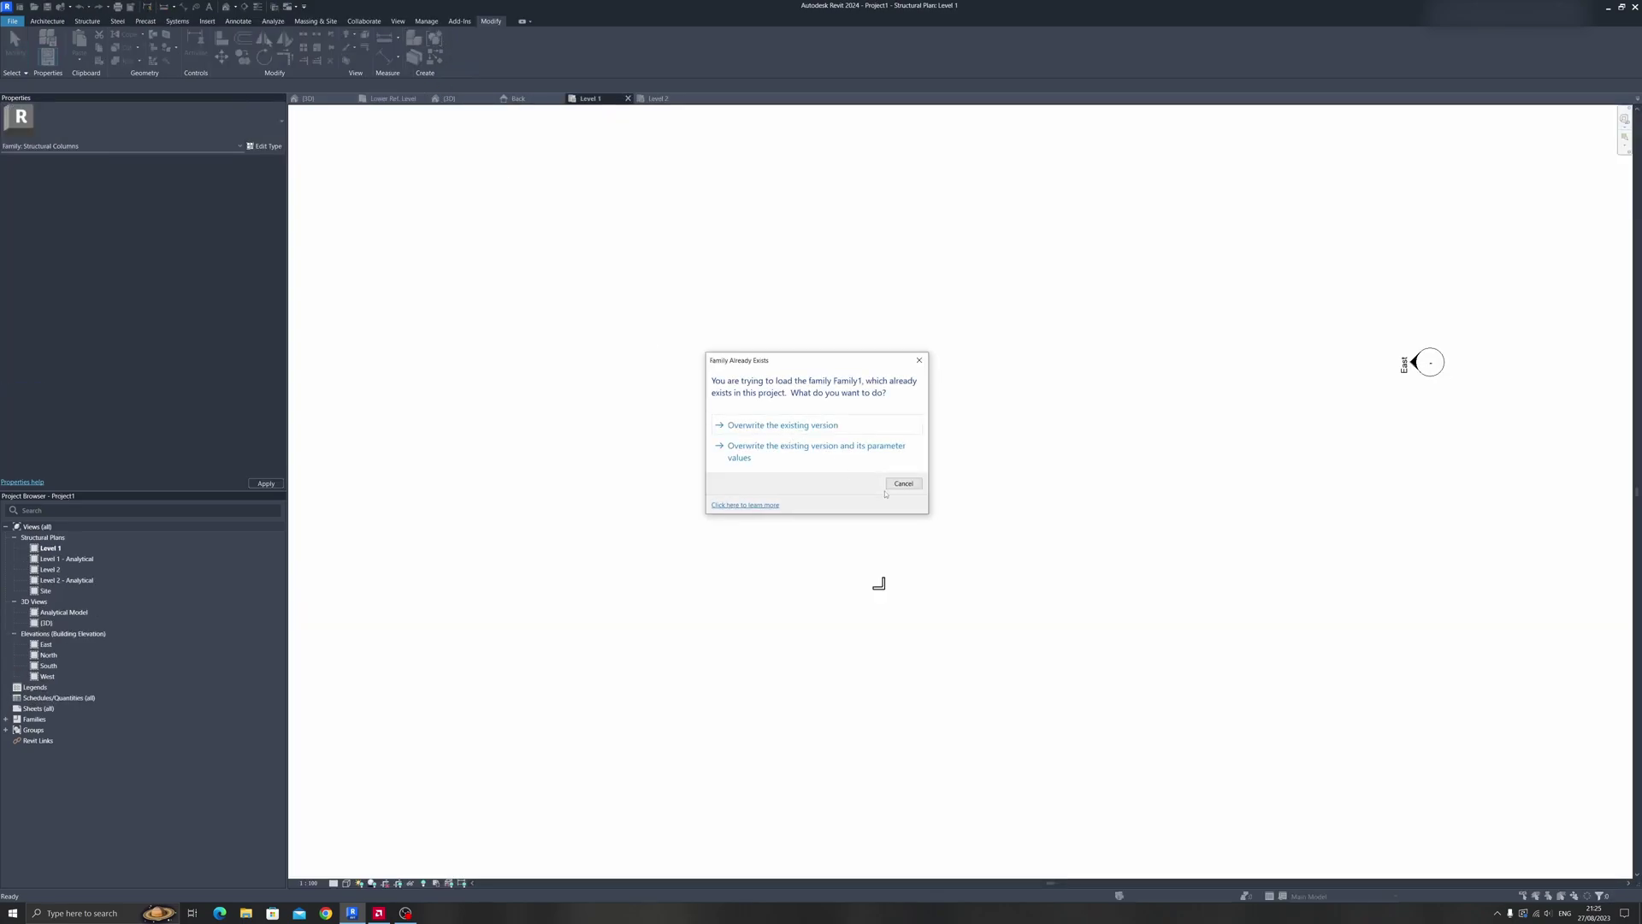
Overwrite the existing Family1 and confirm the column type shows T1, T2, Depth, Width
{"action": "left_click", "coordinate": [783, 426]}
{"action": "scroll", "coordinate": [900, 601], "scroll_direction": "up", "scroll_amount": 2}
{"action": "left_click", "coordinate": [872, 578]}
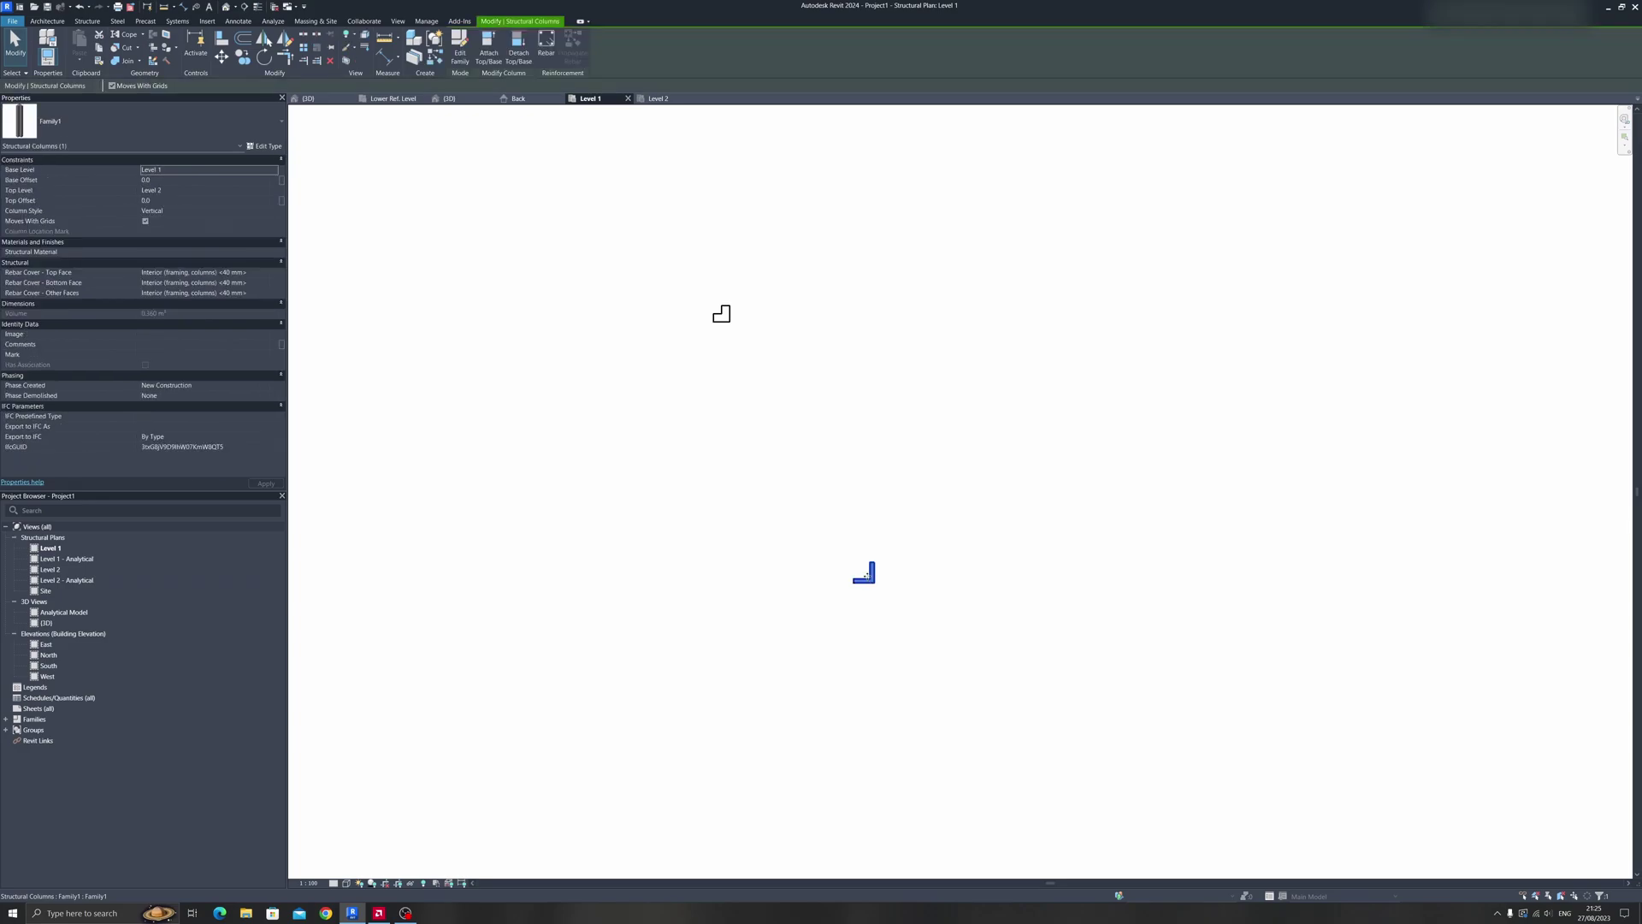
{"action": "scroll", "coordinate": [872, 580], "scroll_direction": "up", "scroll_amount": 4}
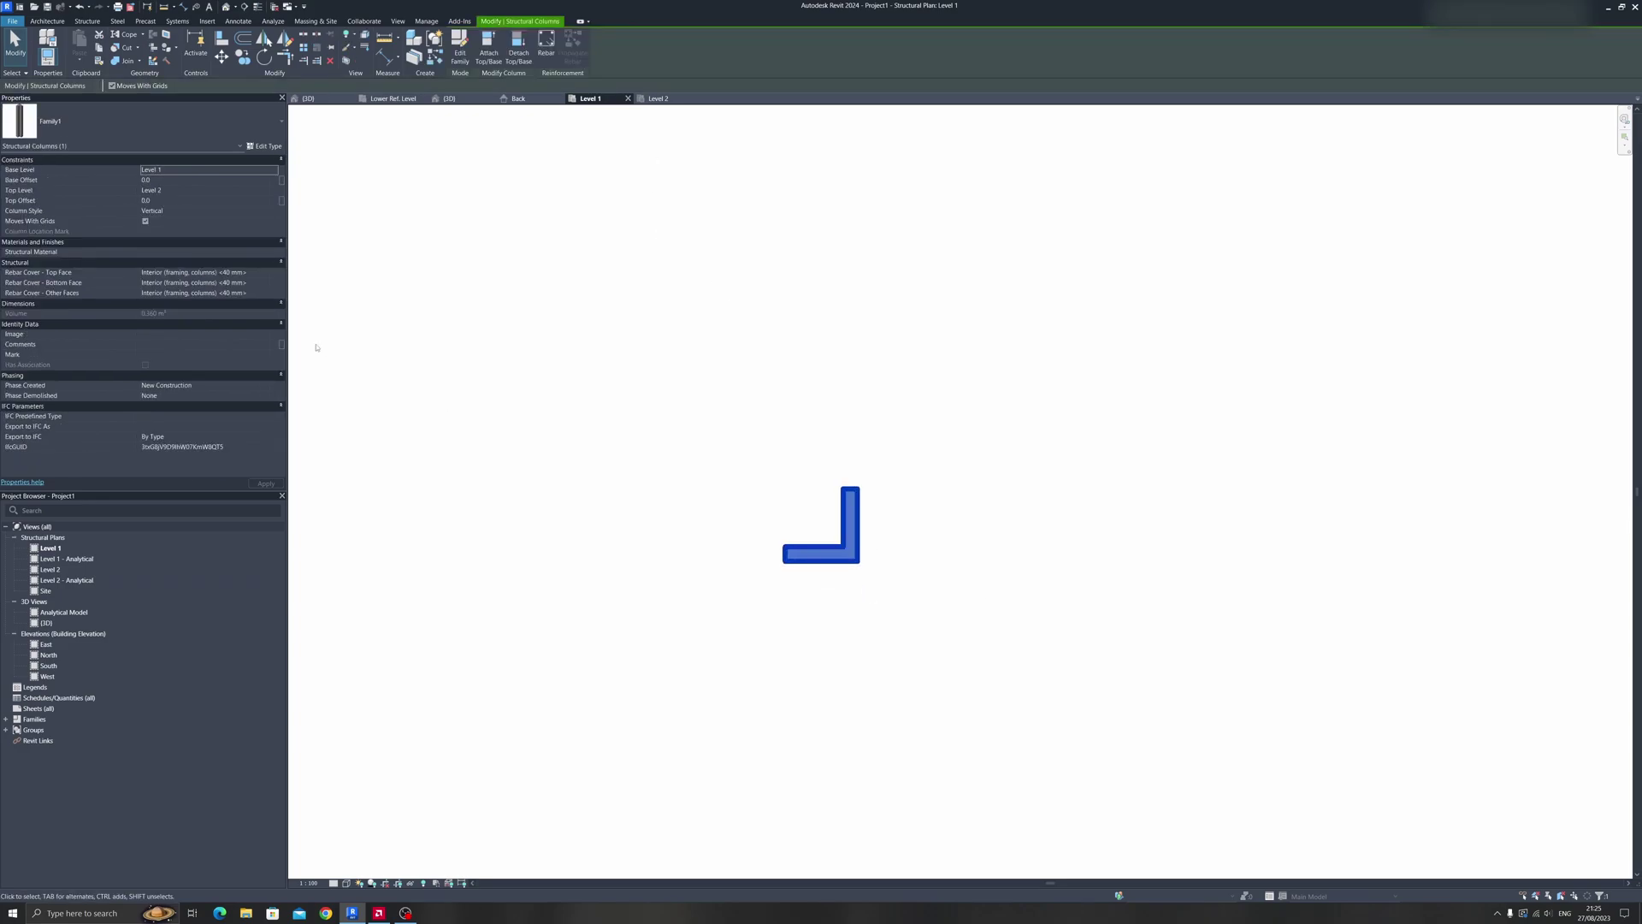
{"action": "left_click", "coordinate": [264, 146]}
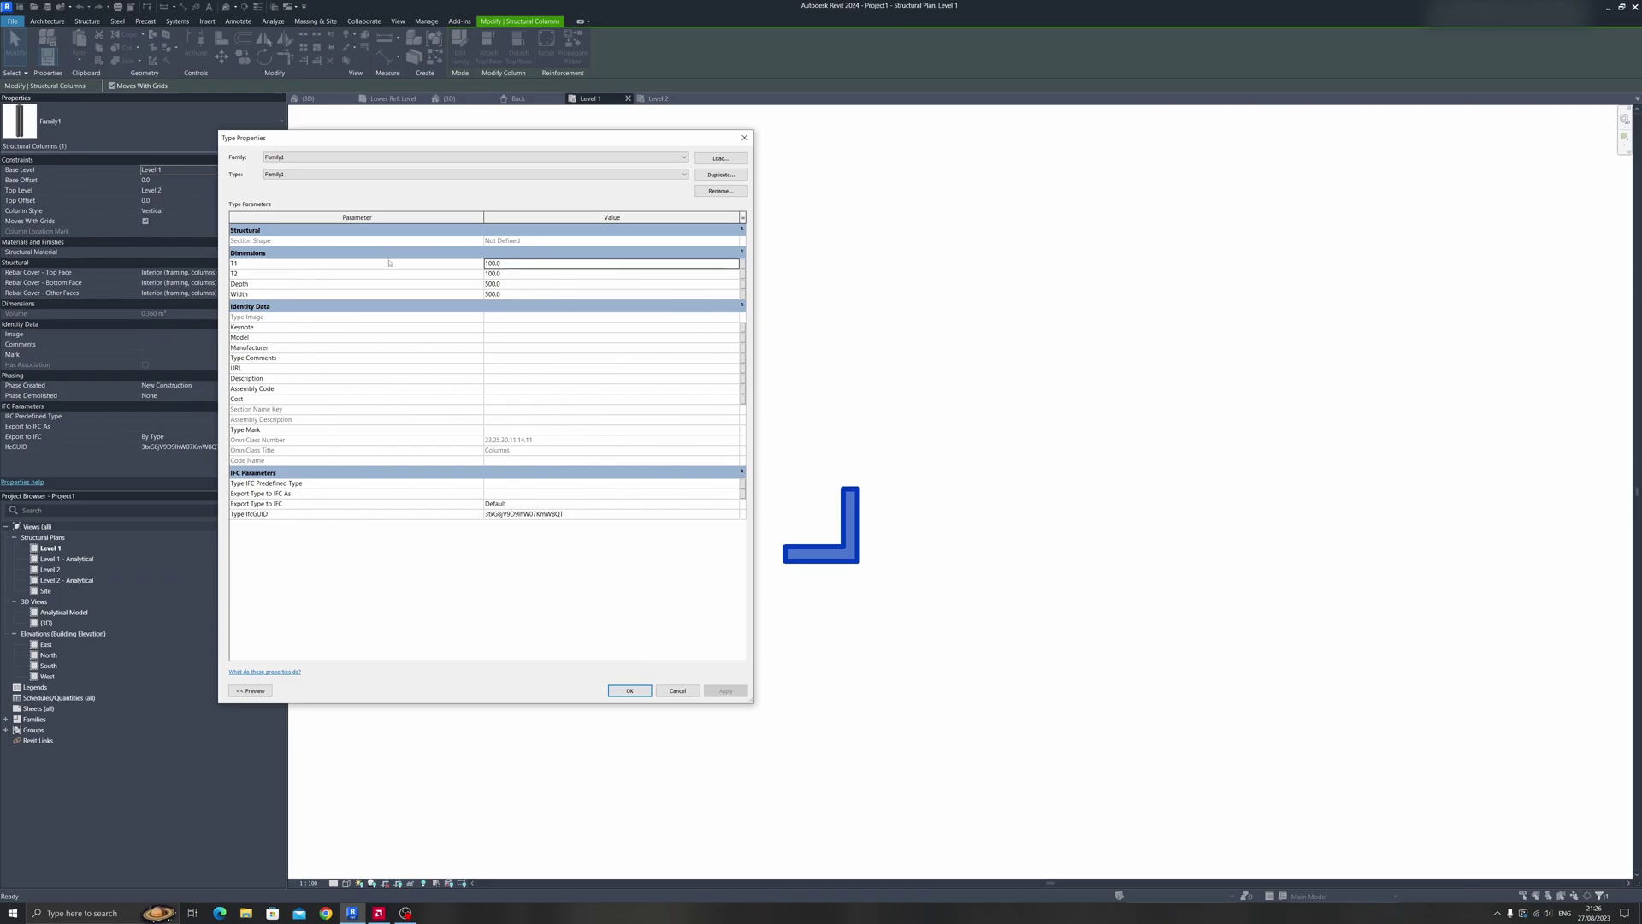
{"action": "left_click", "coordinate": [678, 690]}
{"action": "left_click", "coordinate": [769, 670]}
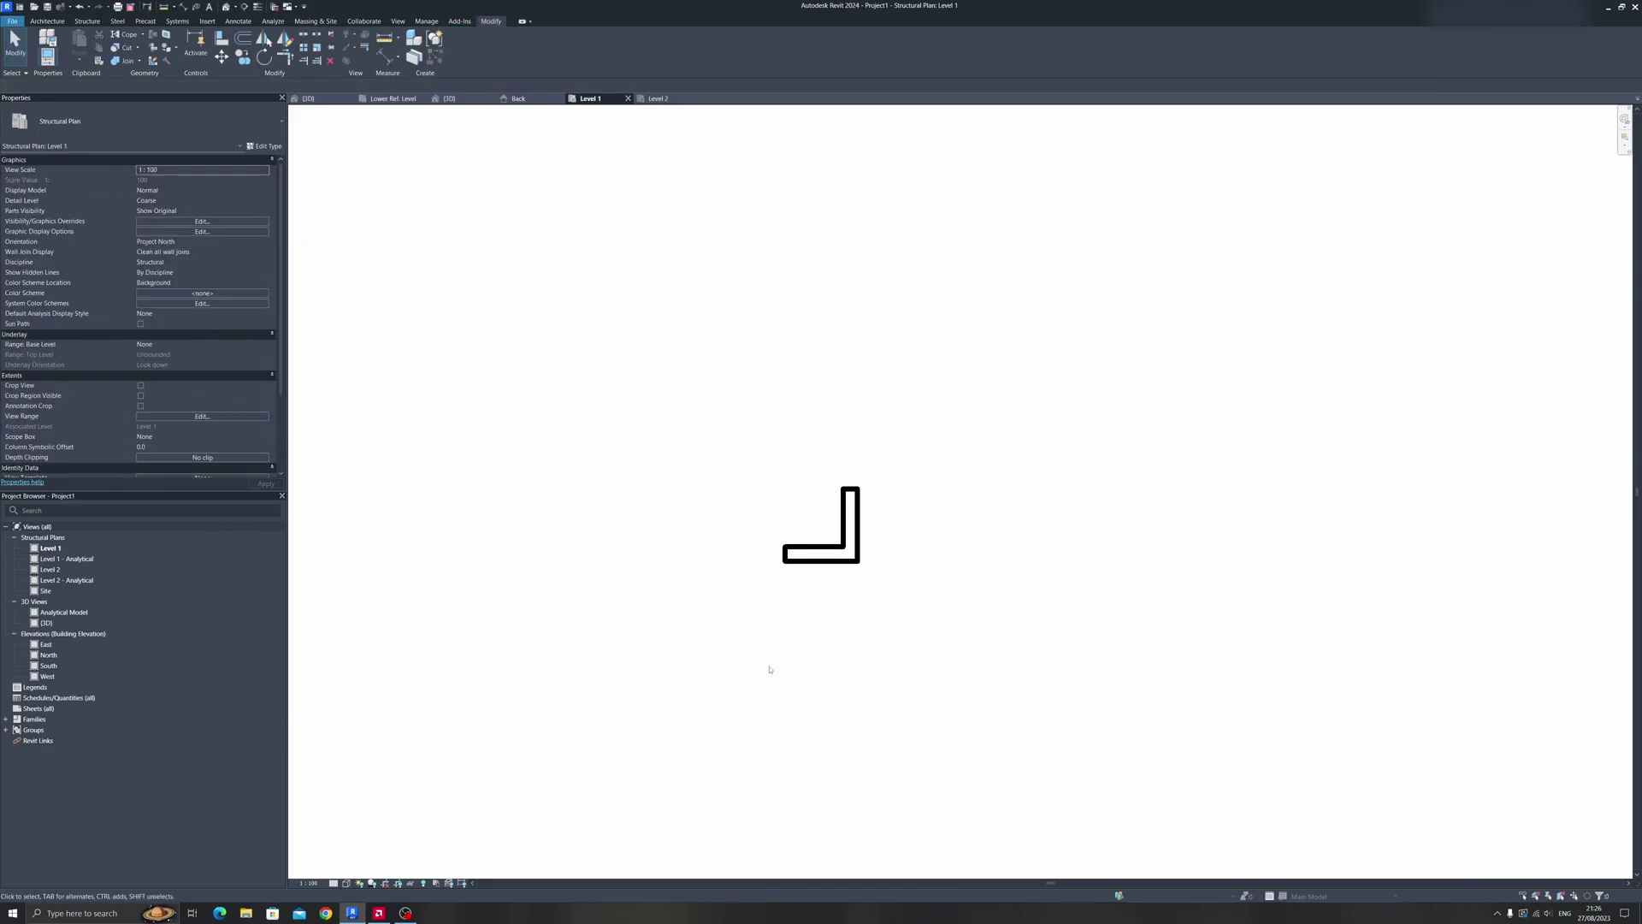